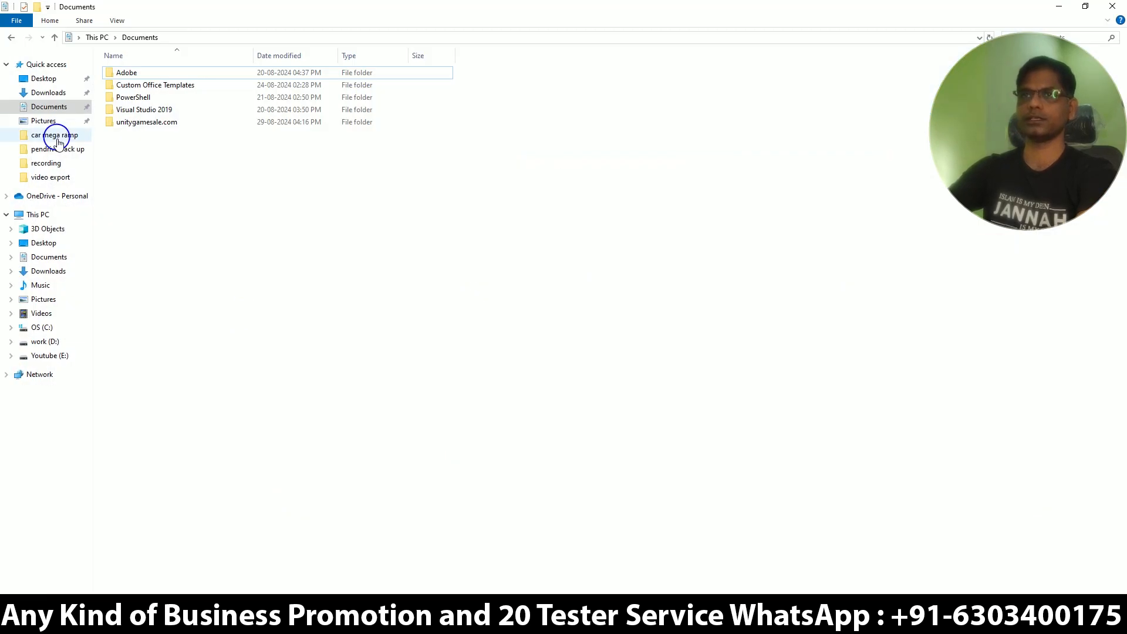
- Copy the logg PNG from the car mega ramp project's Assets folder into the code folder on the remote desktop
left_click(56, 135)
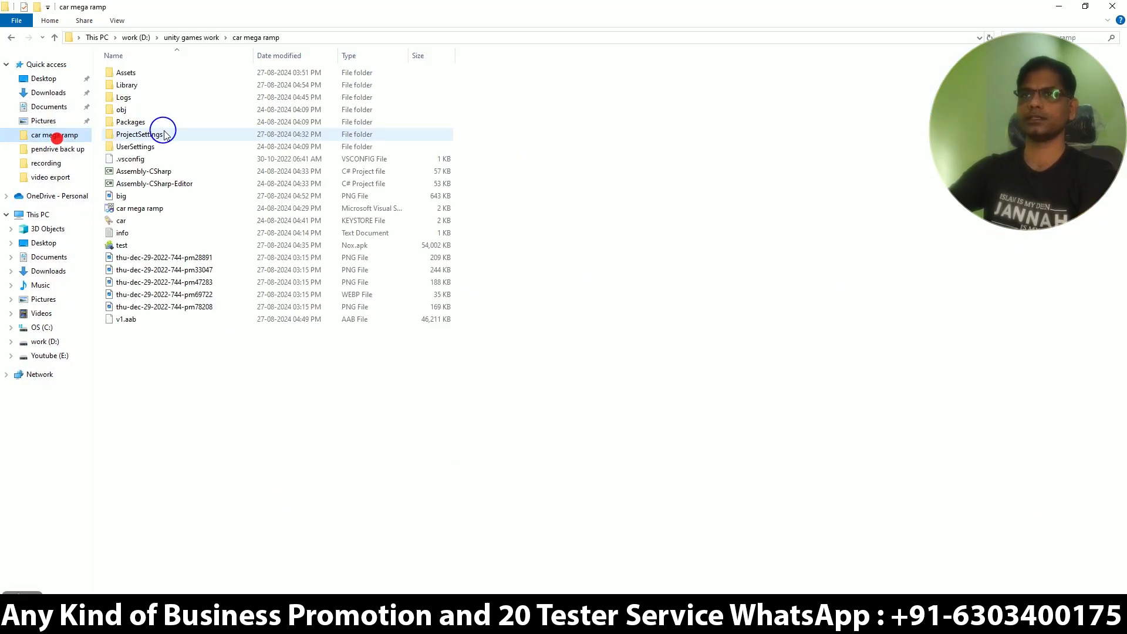
double_click(143, 73)
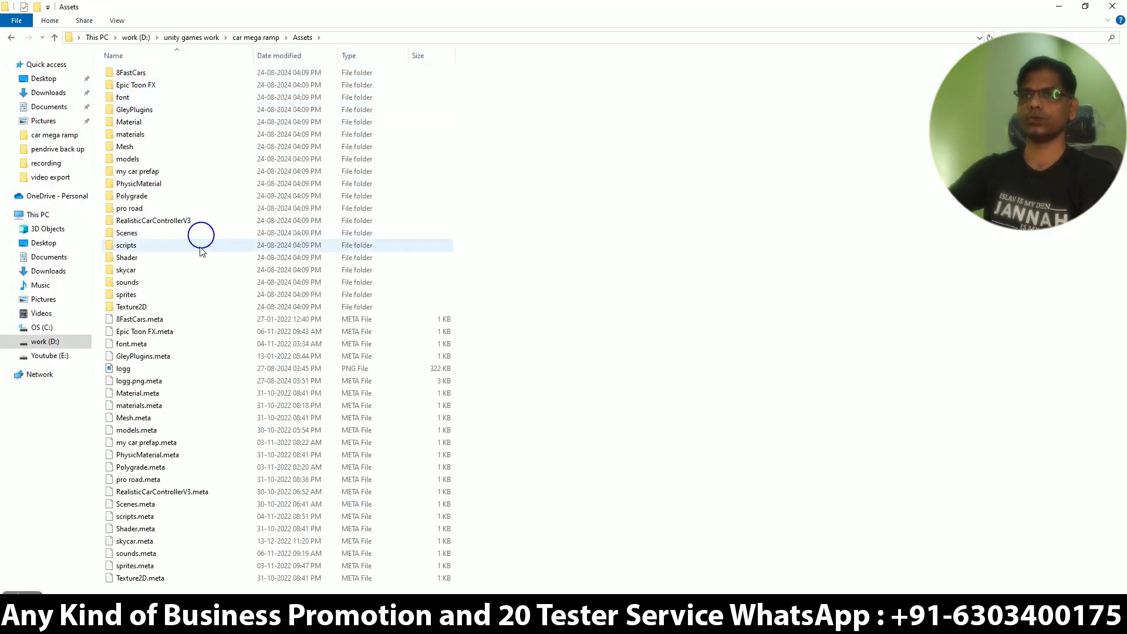
right_click(121, 369)
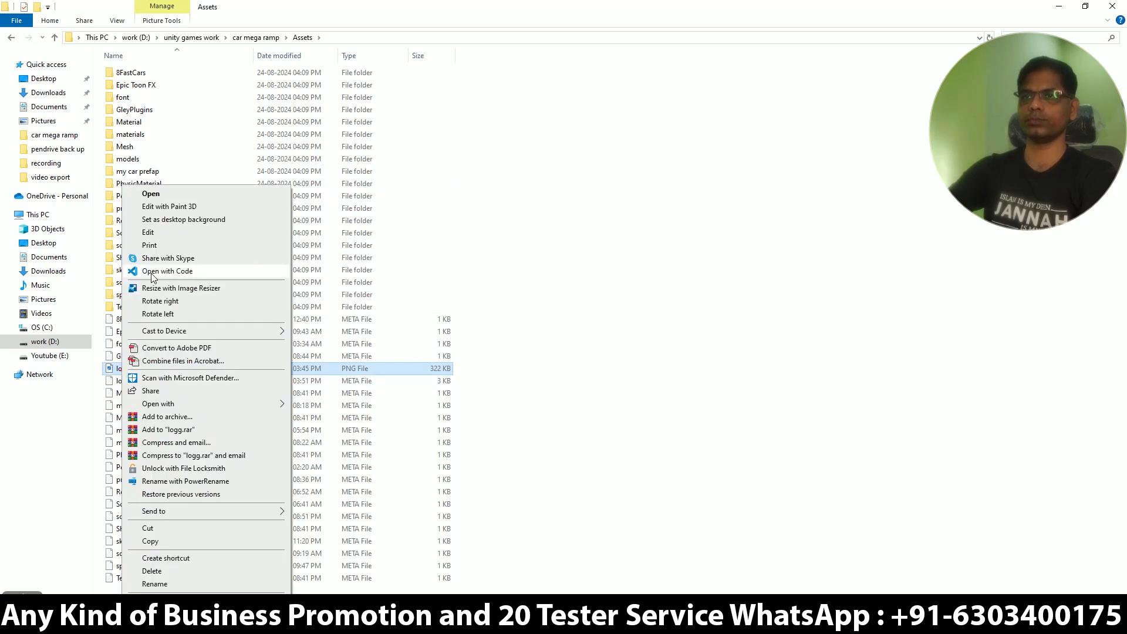
left_click(160, 541)
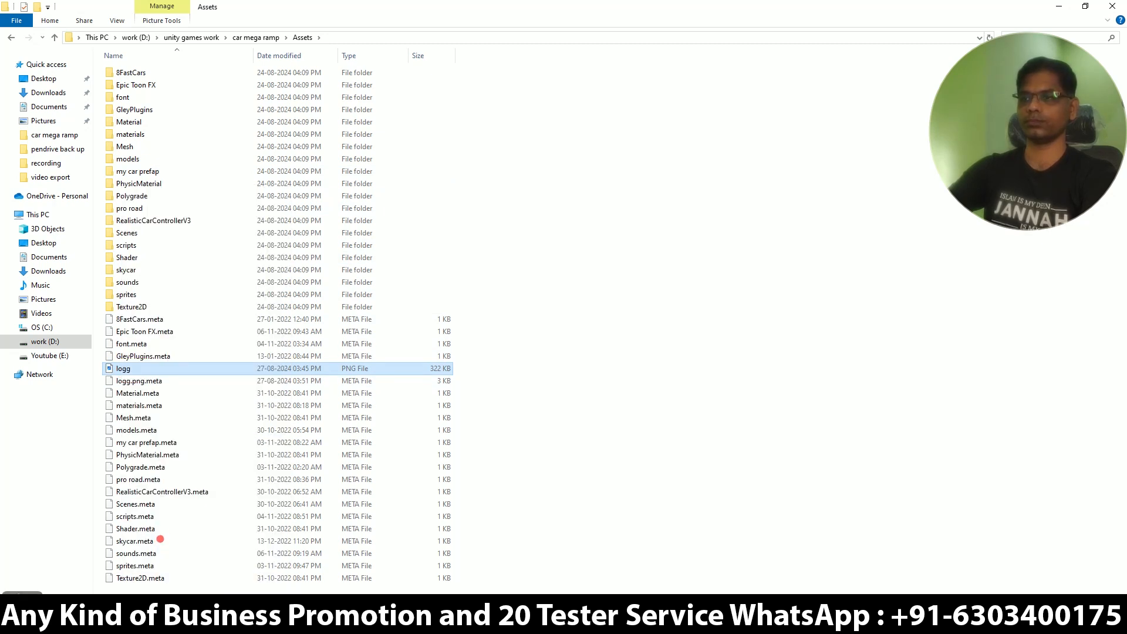
left_click(470, 622)
right_click(610, 304)
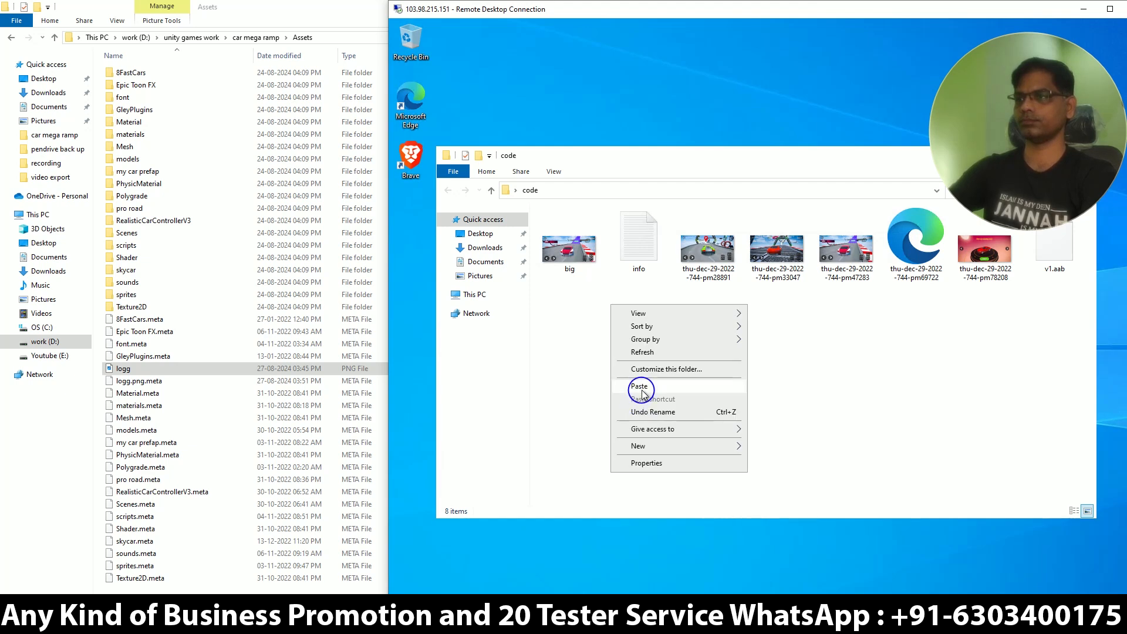
left_click(641, 389)
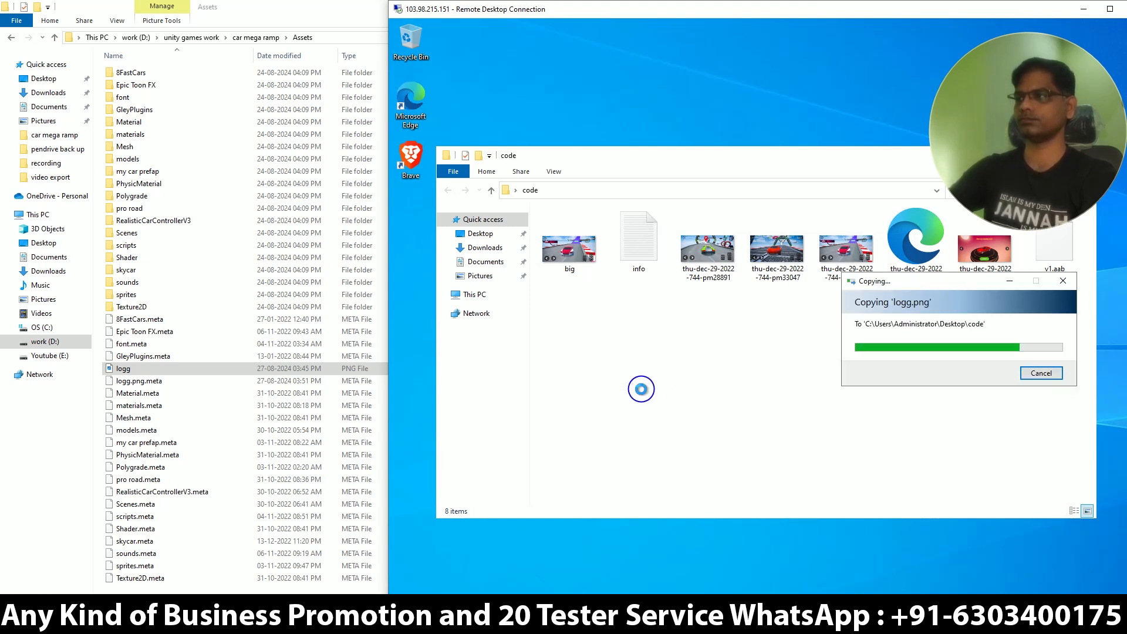
left_click(1104, 11)
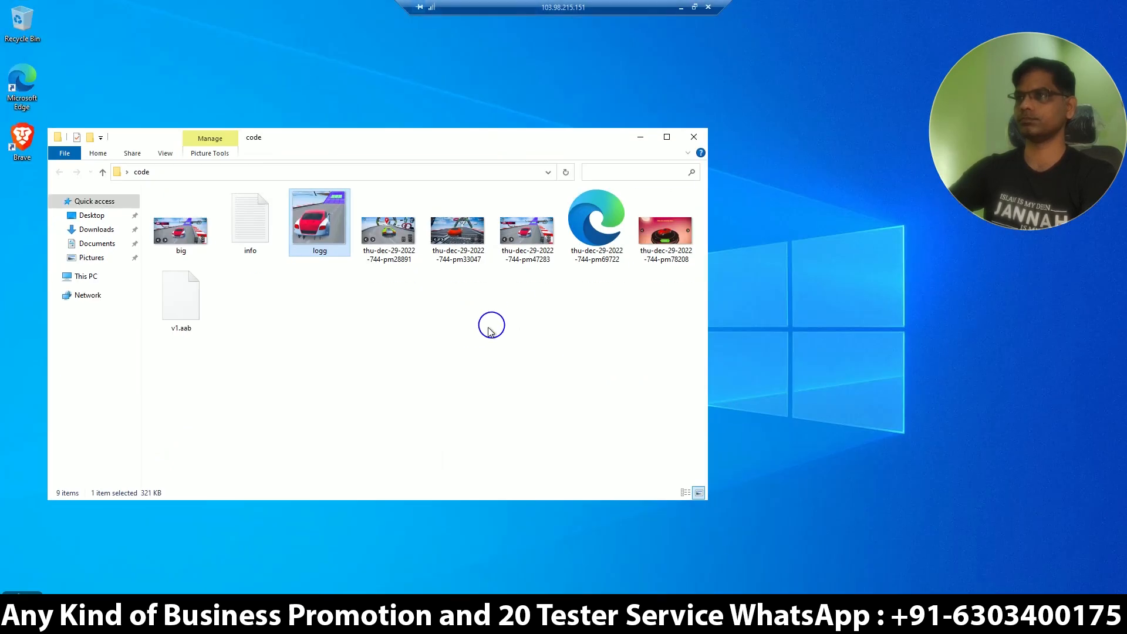
- View the big image from the code folder in Paint and close it
double_click(193, 233)
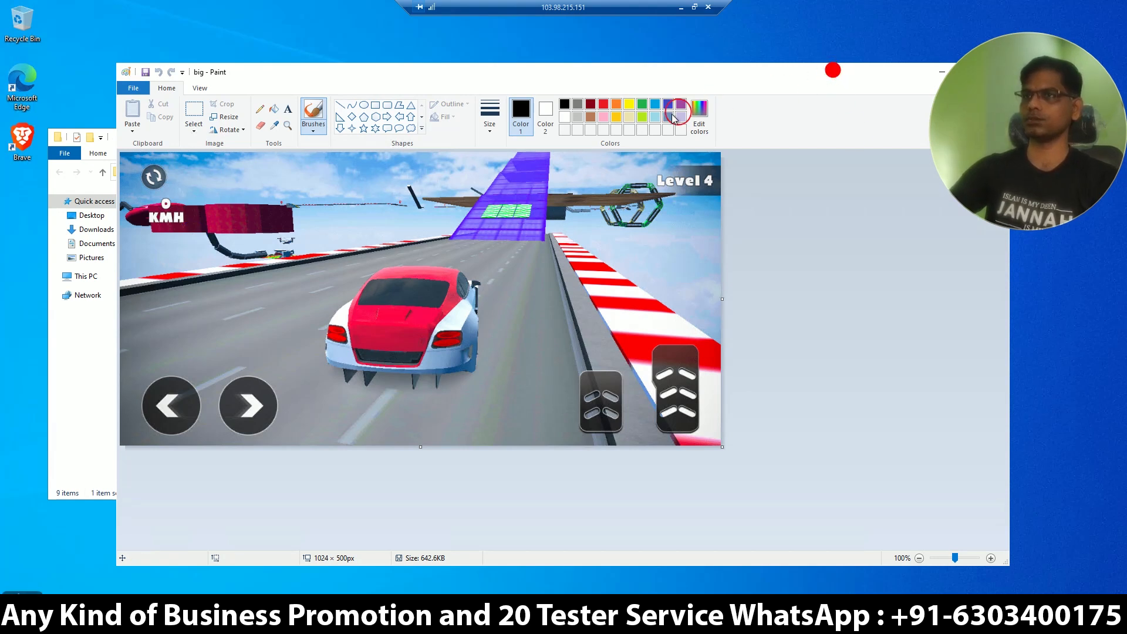
left_click_drag(833, 69, 633, 139)
left_click(794, 135)
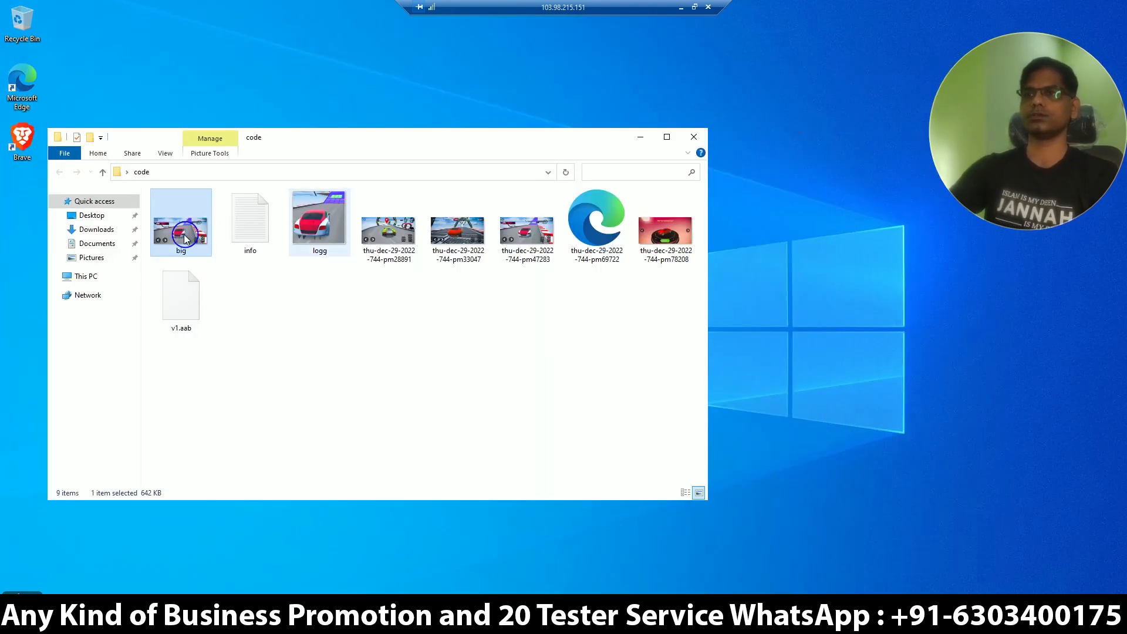
right_click(165, 239)
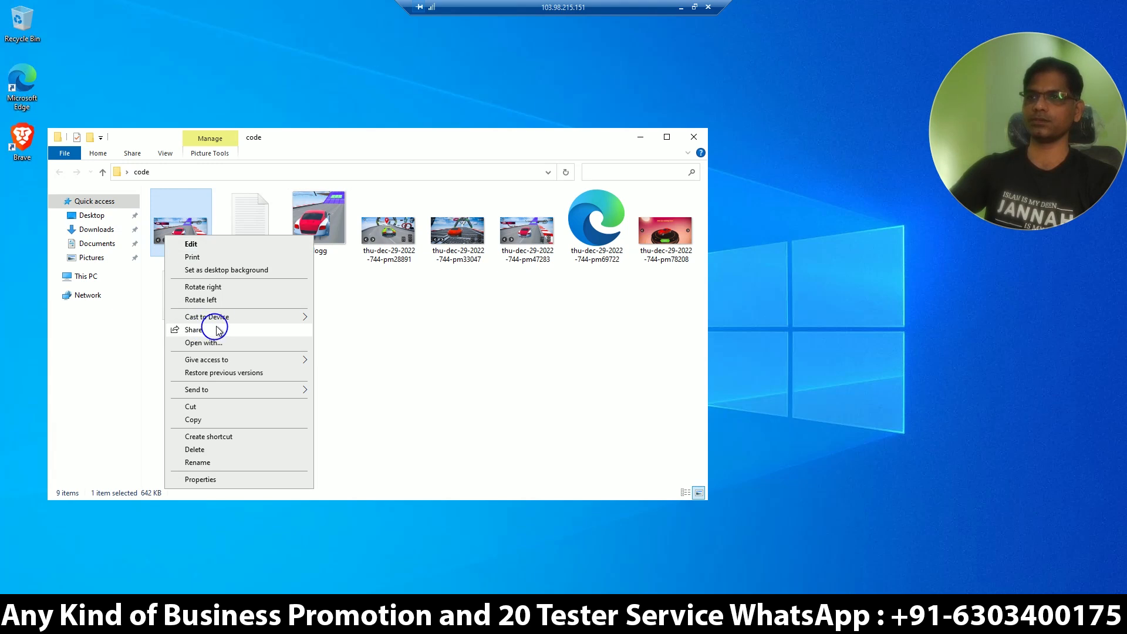
left_click(224, 344)
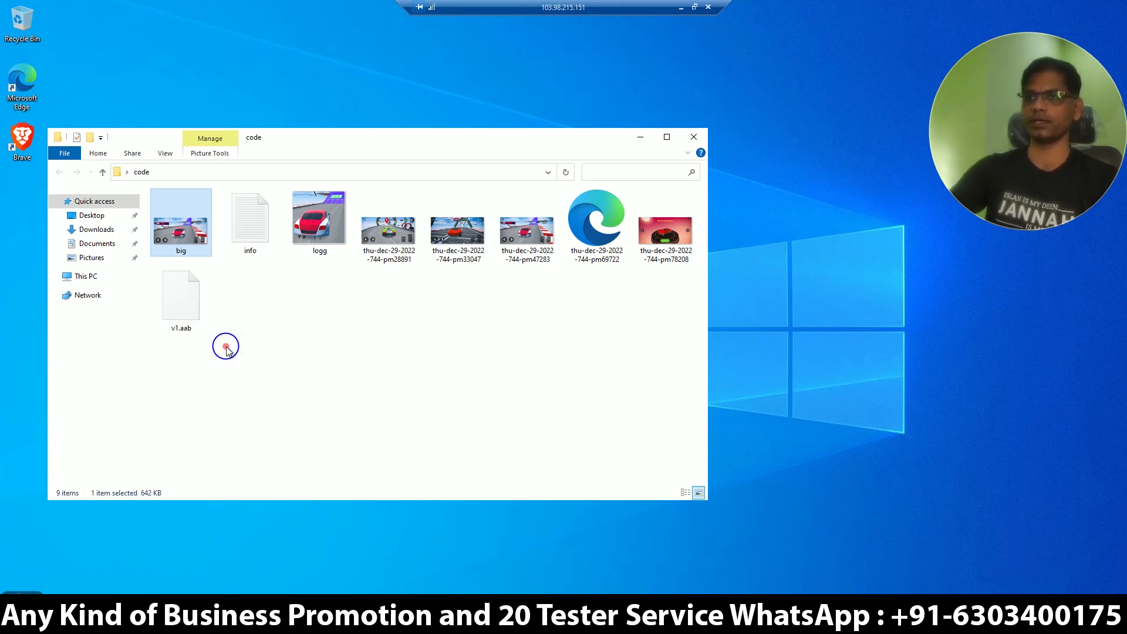
left_click(482, 274)
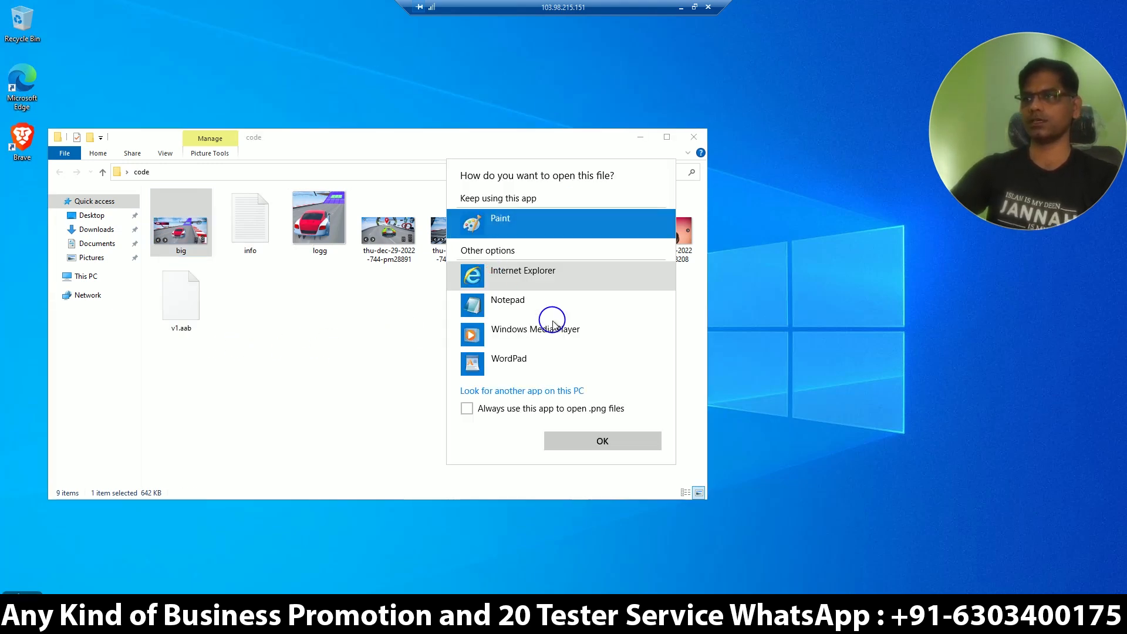
left_click(330, 432)
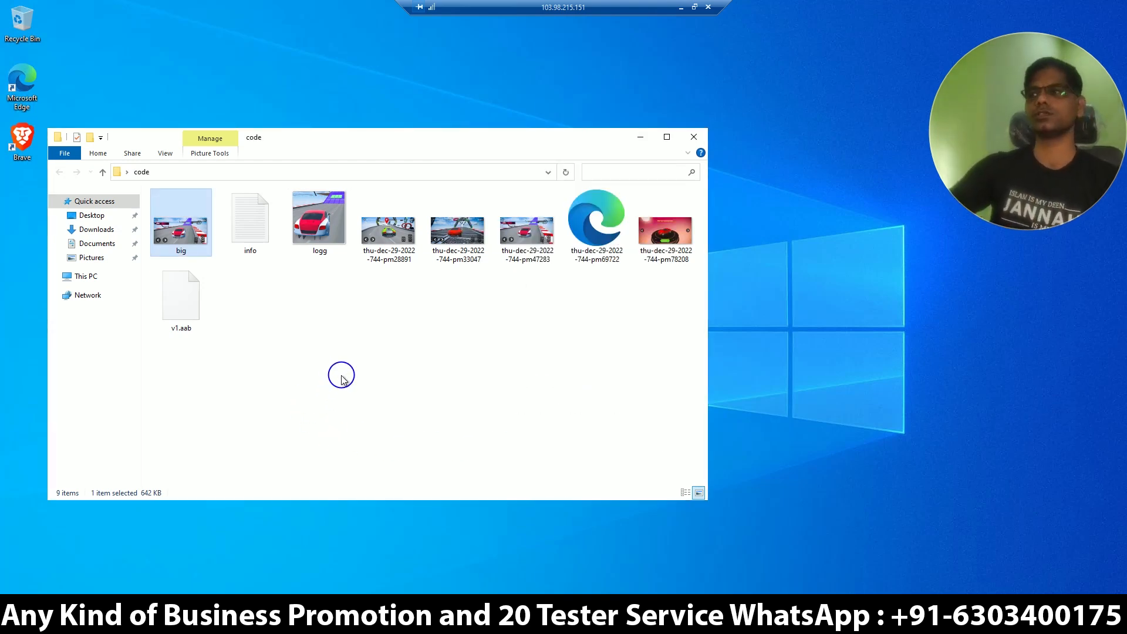
- Open the info text file in the code folder to review the game's listing details, and minimize it
double_click(239, 239)
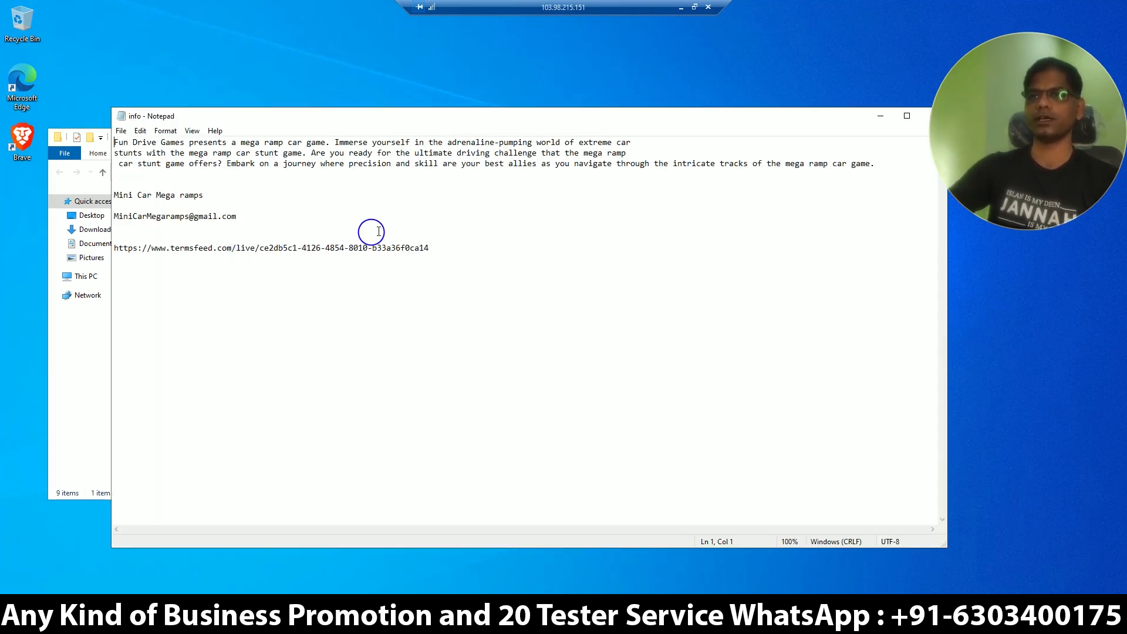
left_click(879, 116)
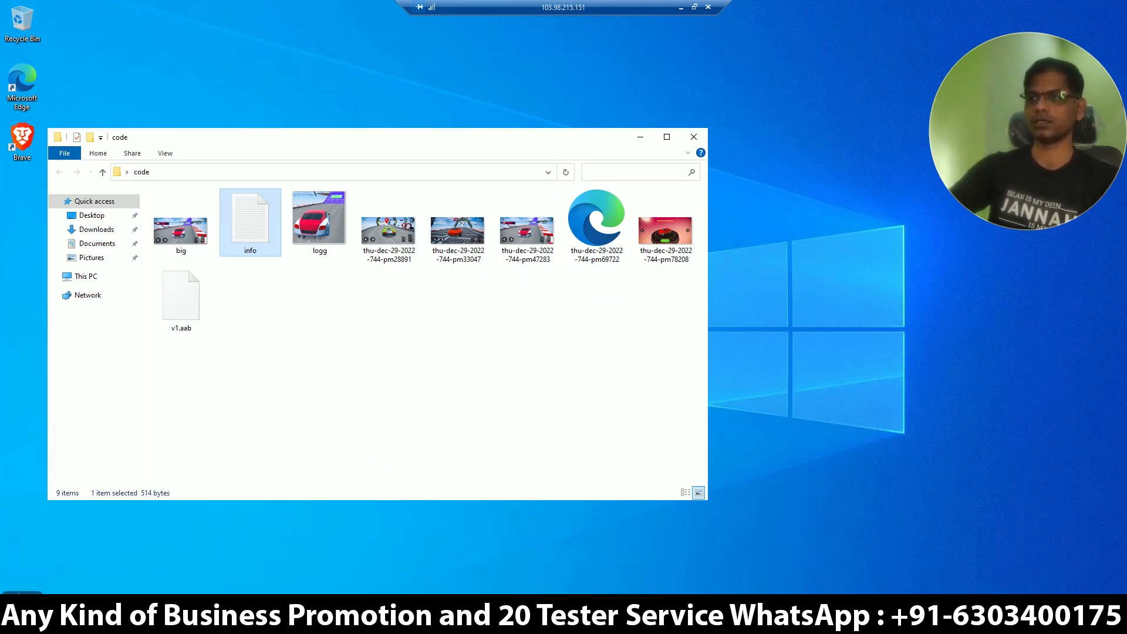
- Switch to Google Play Console in the browser and start a new app named "Mini Car Mega ramps", copied from the info file
left_click(154, 622)
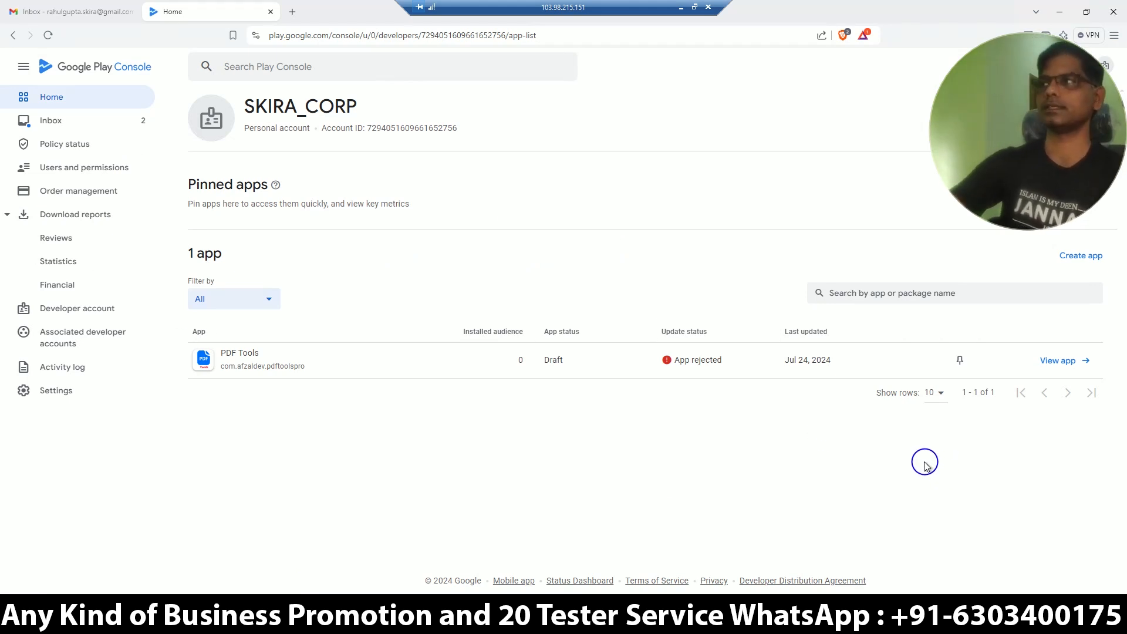
left_click(1080, 257)
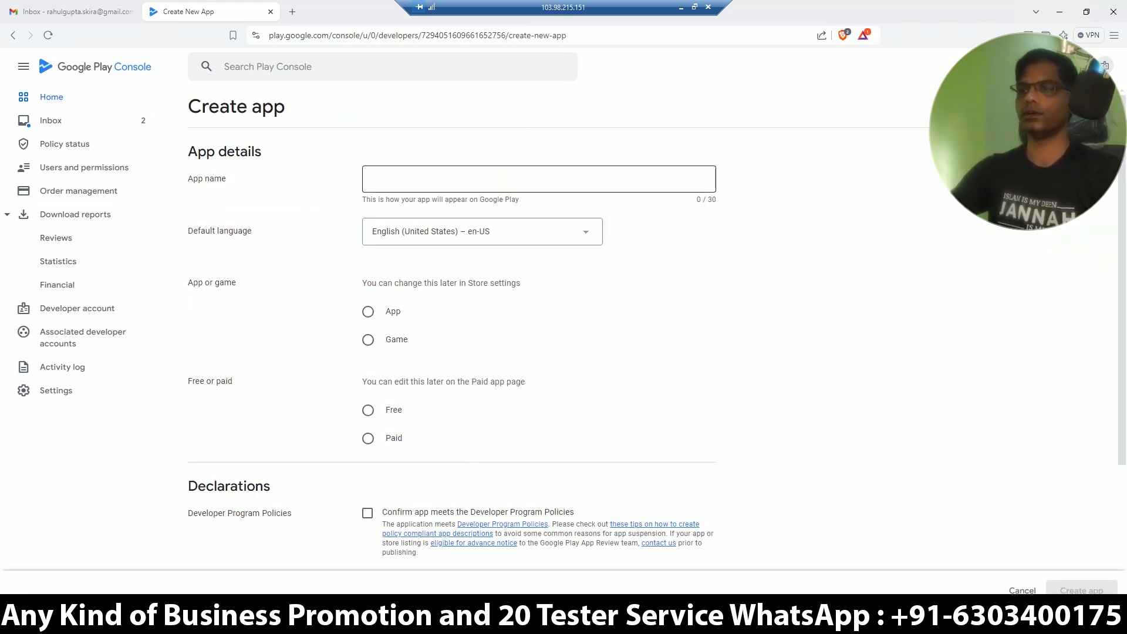
left_click(305, 621)
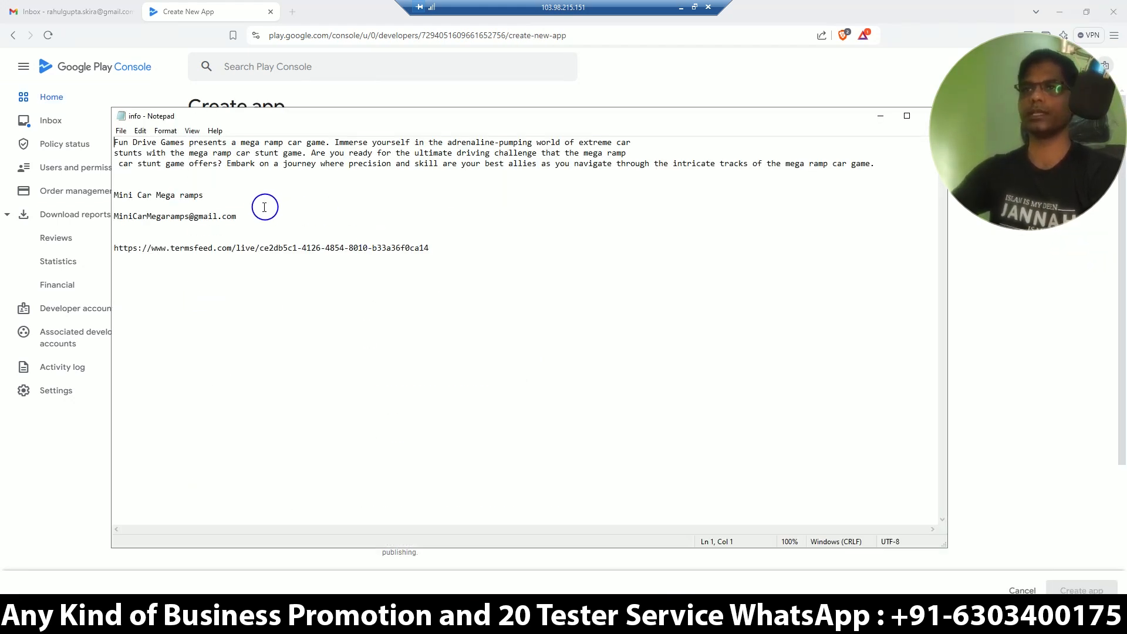
left_click_drag(206, 195, 113, 196)
key("ctrl+c")
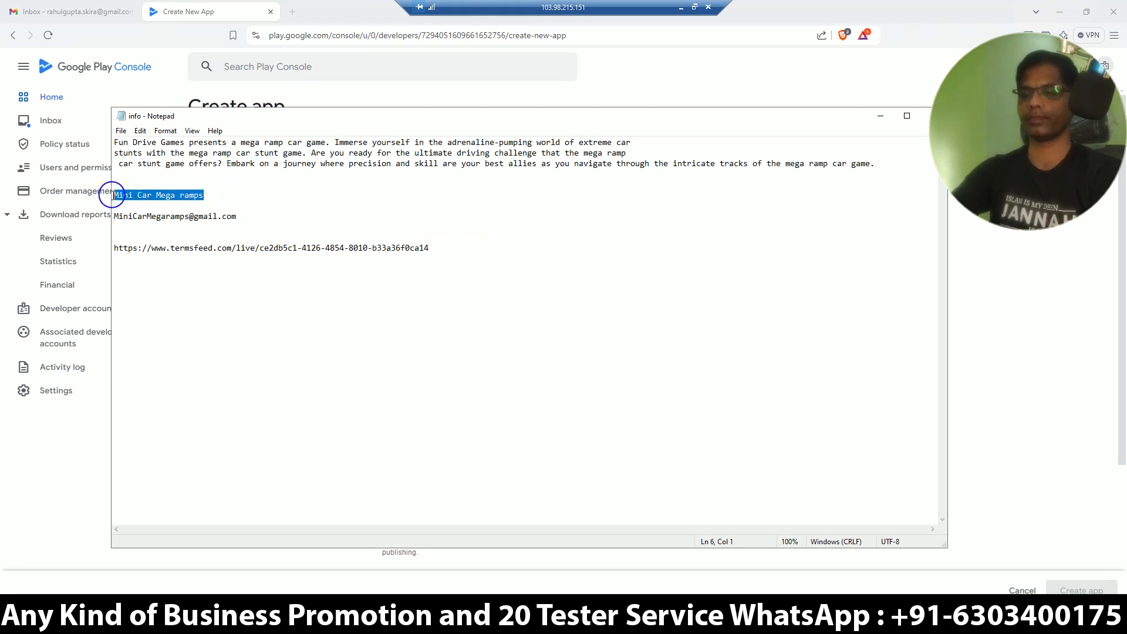
left_click(202, 11)
left_click(414, 181)
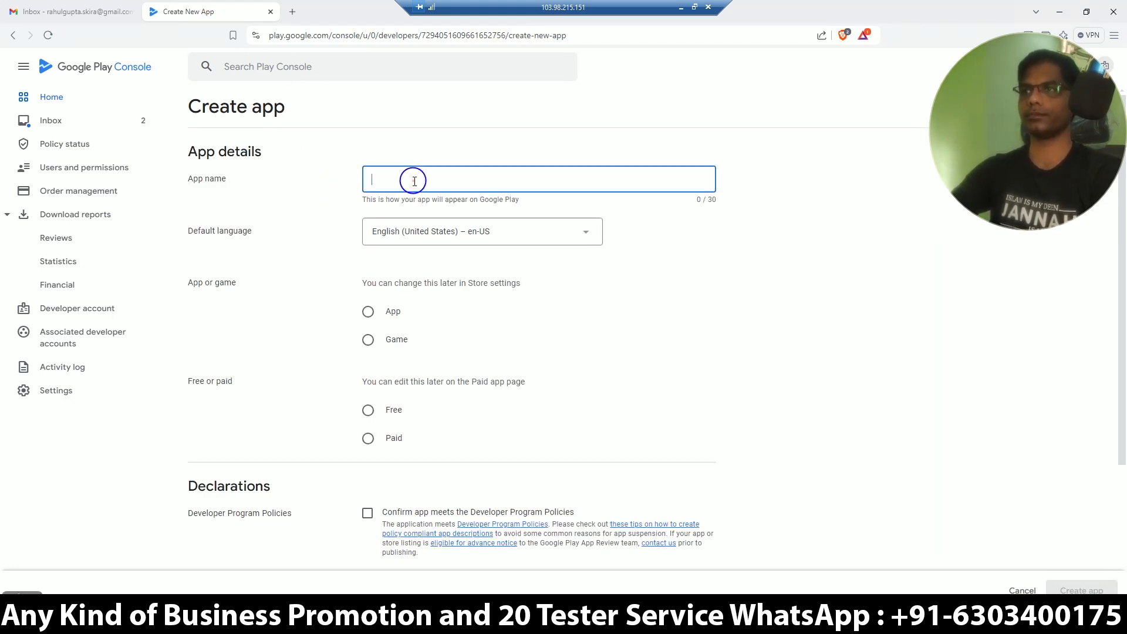
key("ctrl+v")
- Mark the app as a free game, accept the Developer Program Policies and US export laws declarations, and create it
left_click(372, 344)
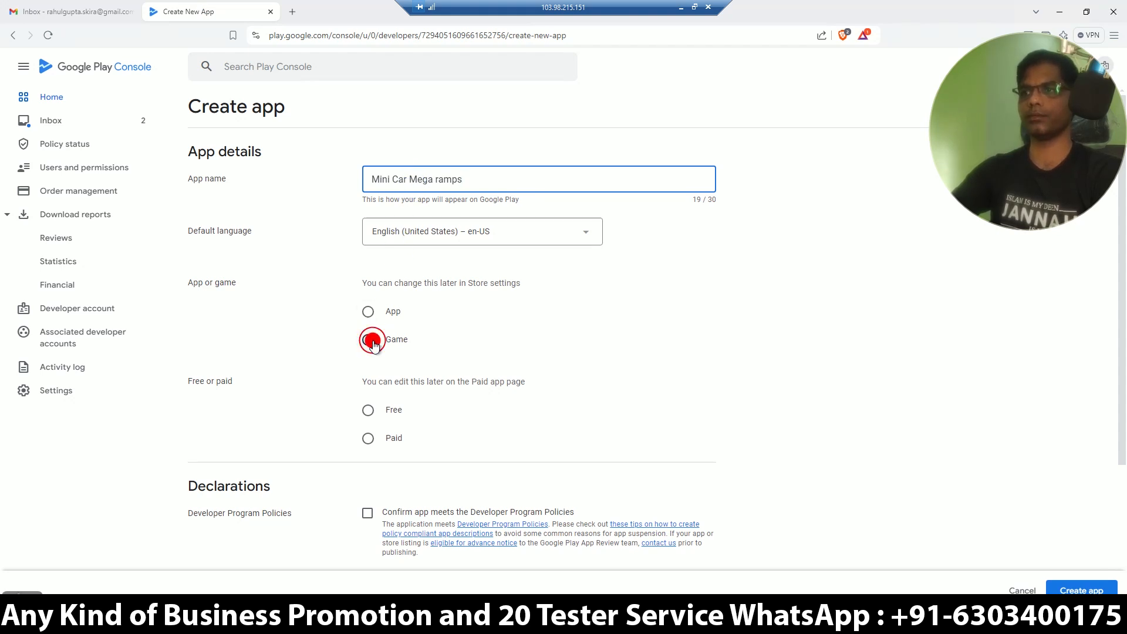
left_click(367, 410)
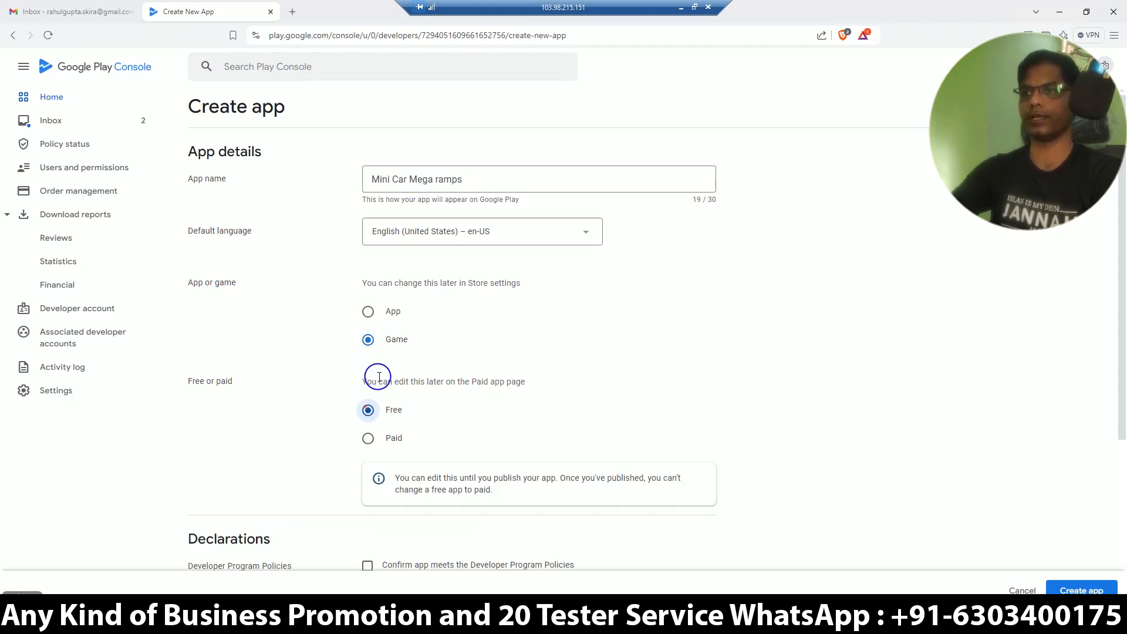
scroll(484, 362, "down", 3)
left_click(367, 390)
left_click(363, 466)
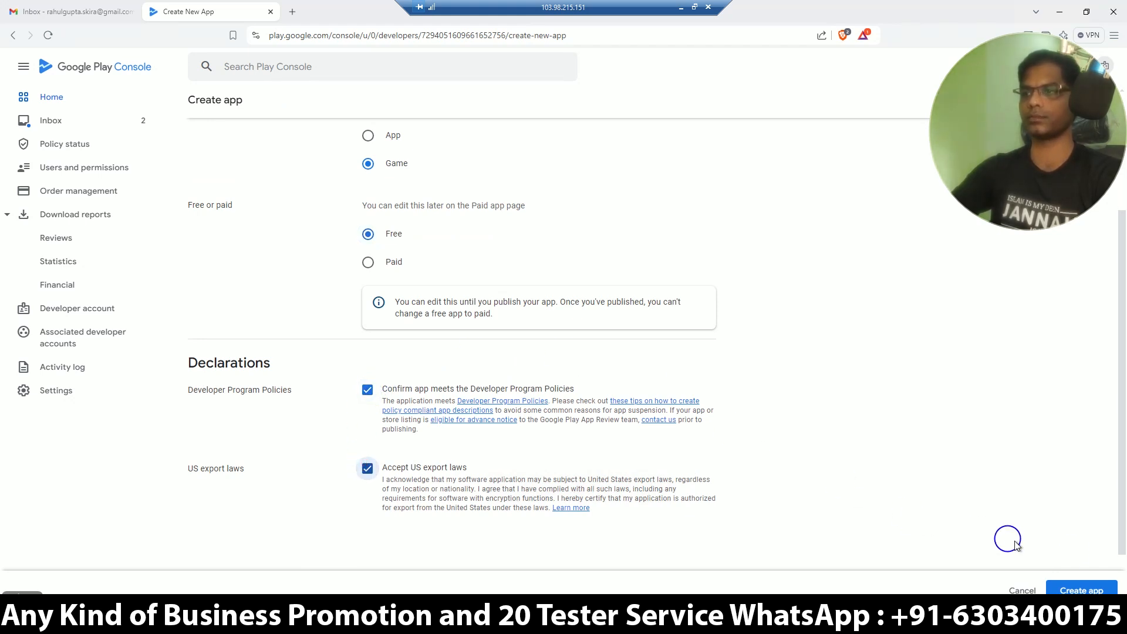
left_click(1080, 589)
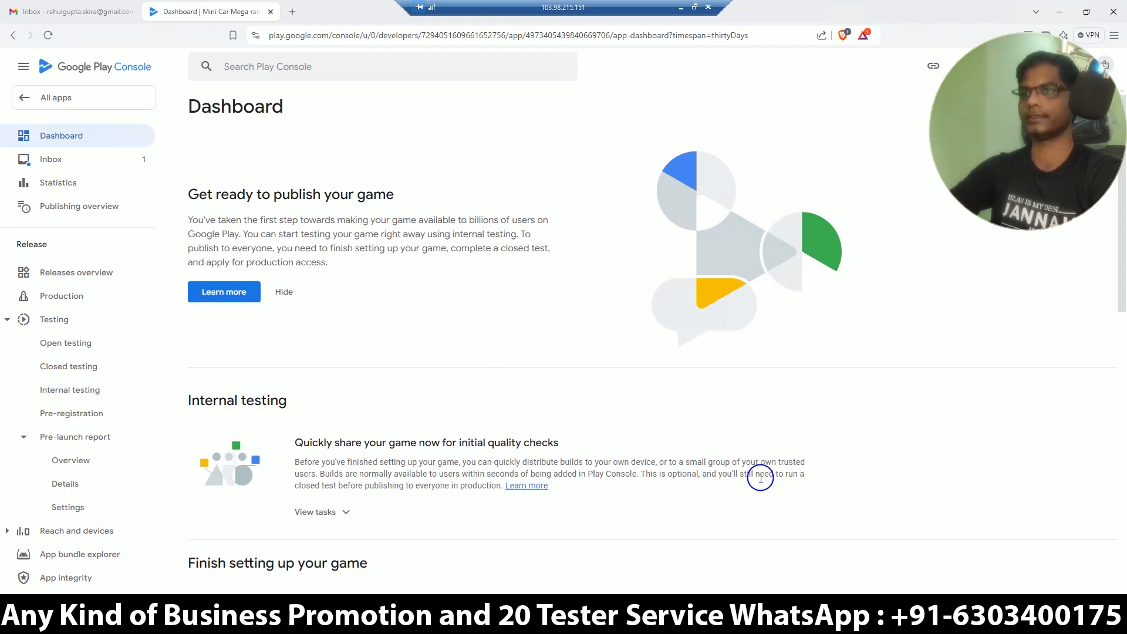
- Set the game's privacy policy URL to the termsfeed.com link from the info file and save the change
scroll(552, 329, "down", 3)
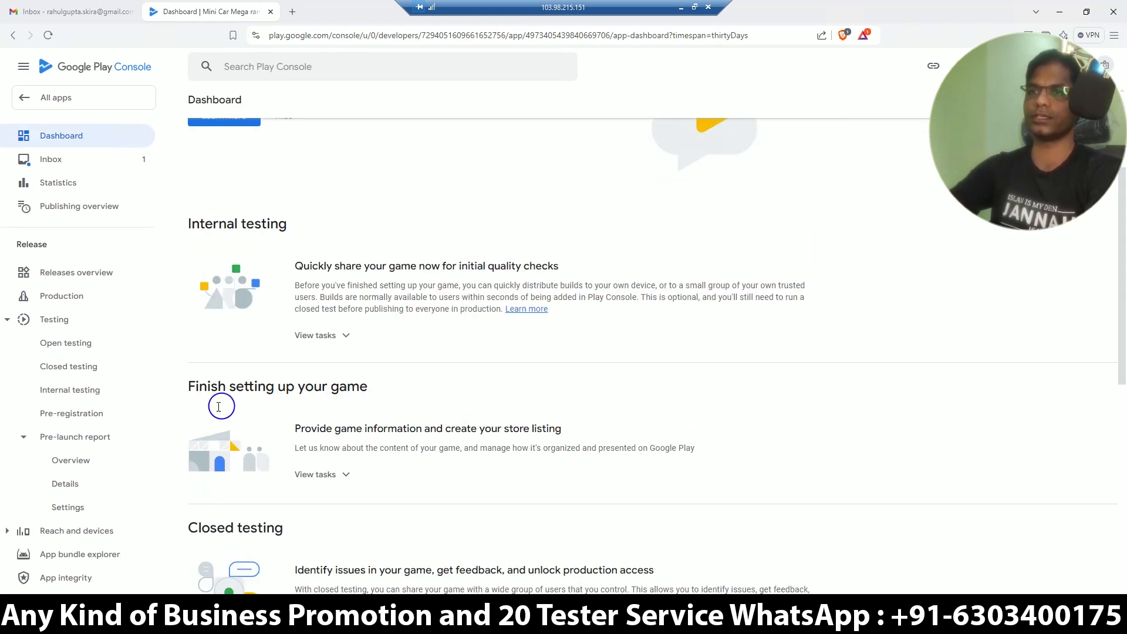
left_click(319, 473)
scroll(383, 392, "down", 3)
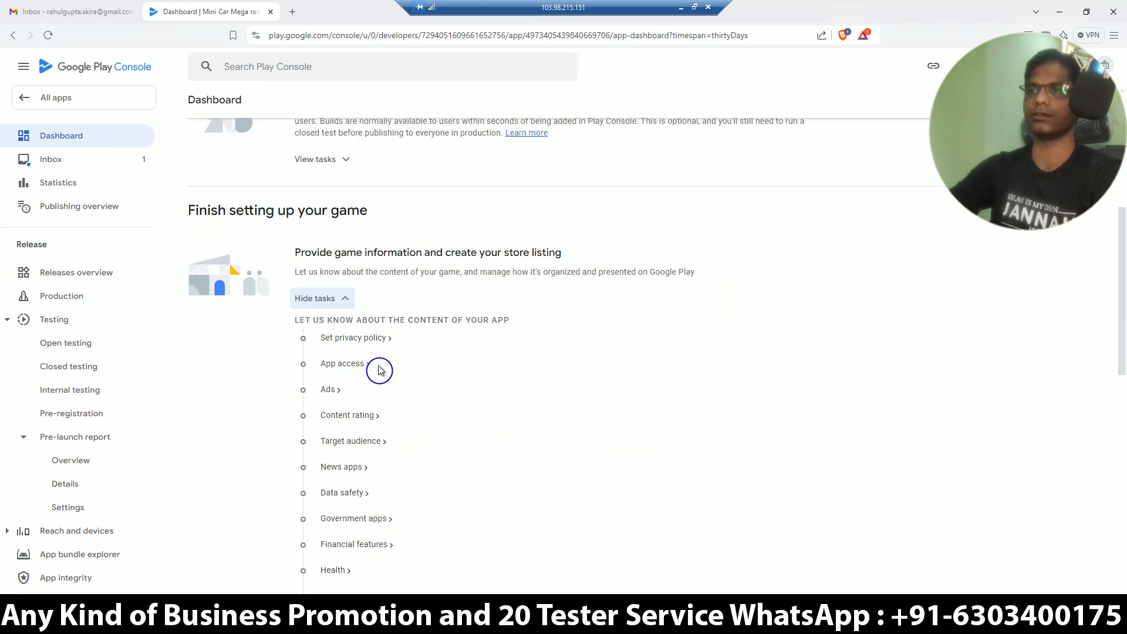
left_click(366, 337)
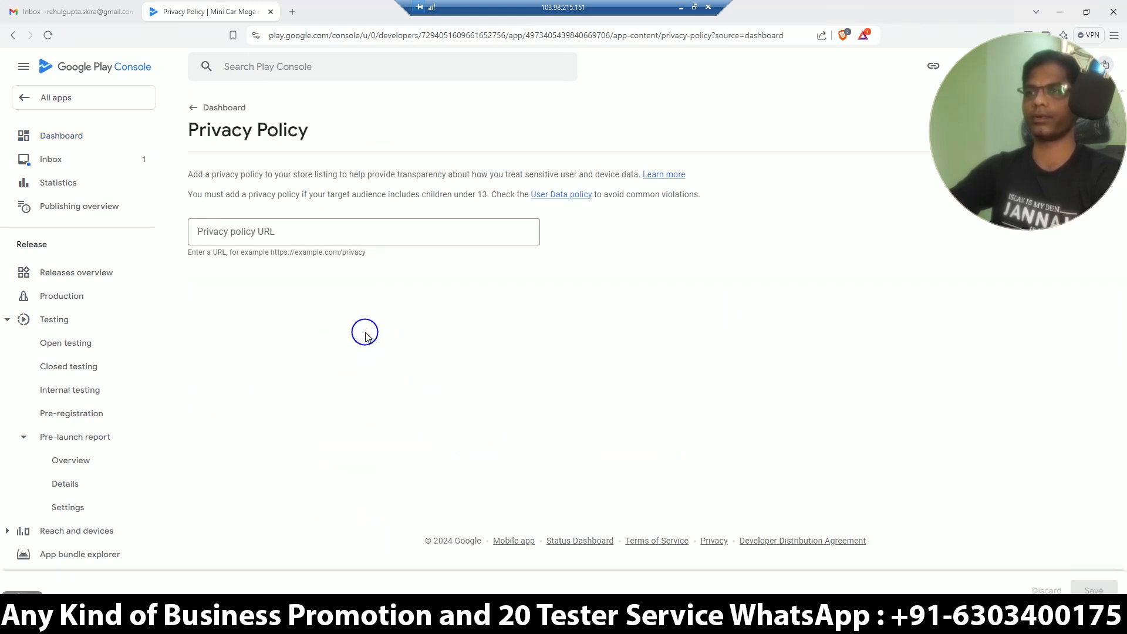
key("alt+Tab")
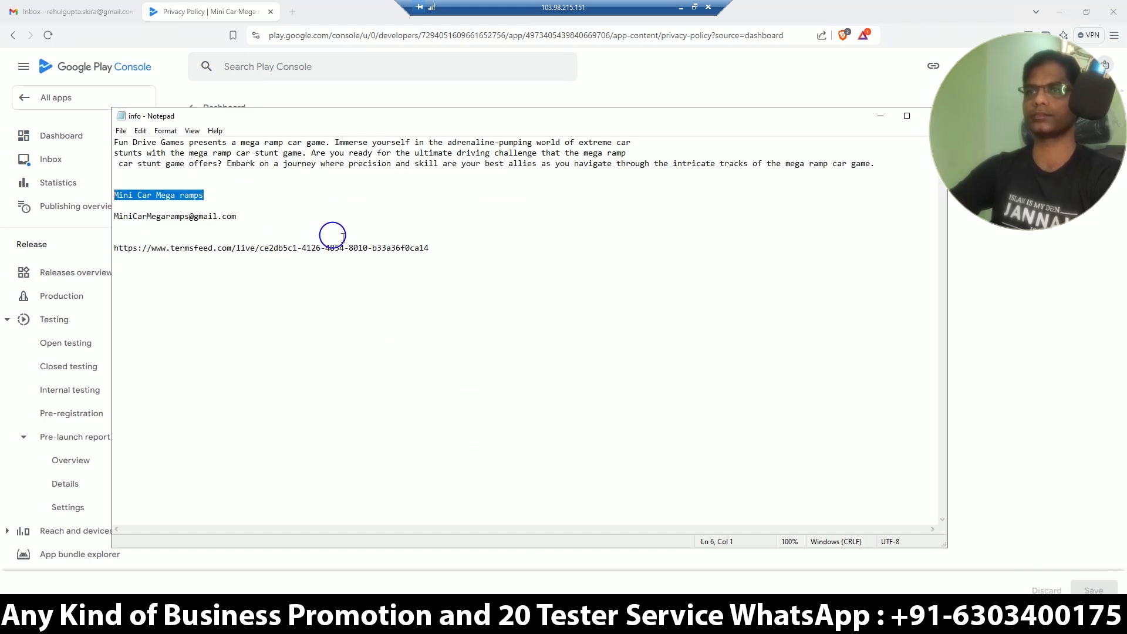
left_click_drag(433, 247, 109, 246)
key("ctrl+c")
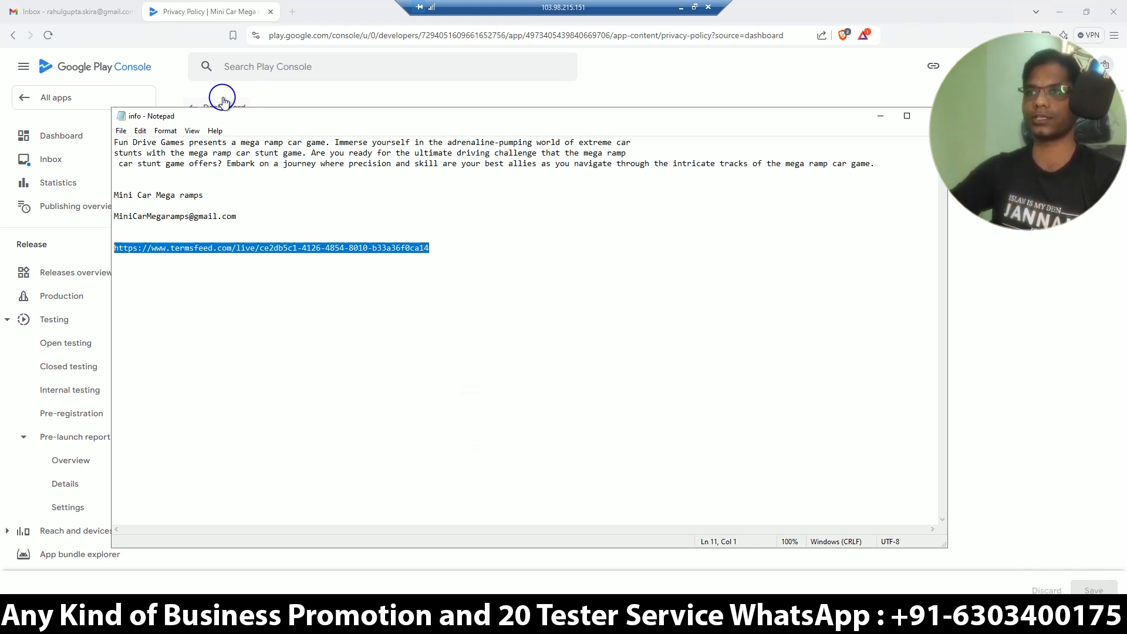
left_click(200, 11)
left_click(310, 232)
key("ctrl+v")
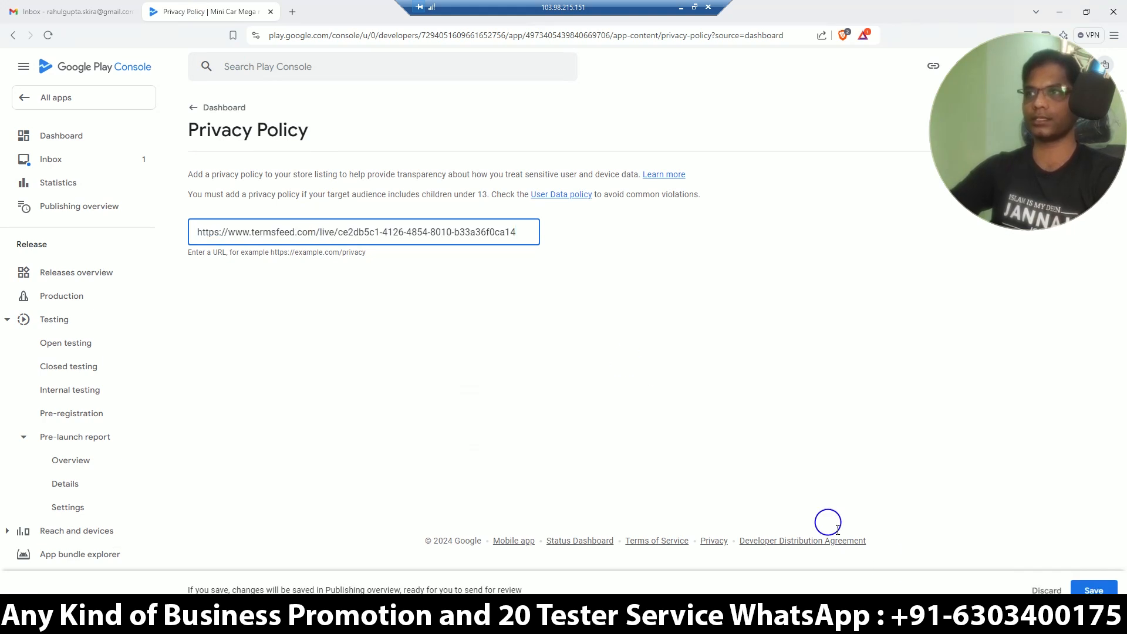
left_click(1083, 590)
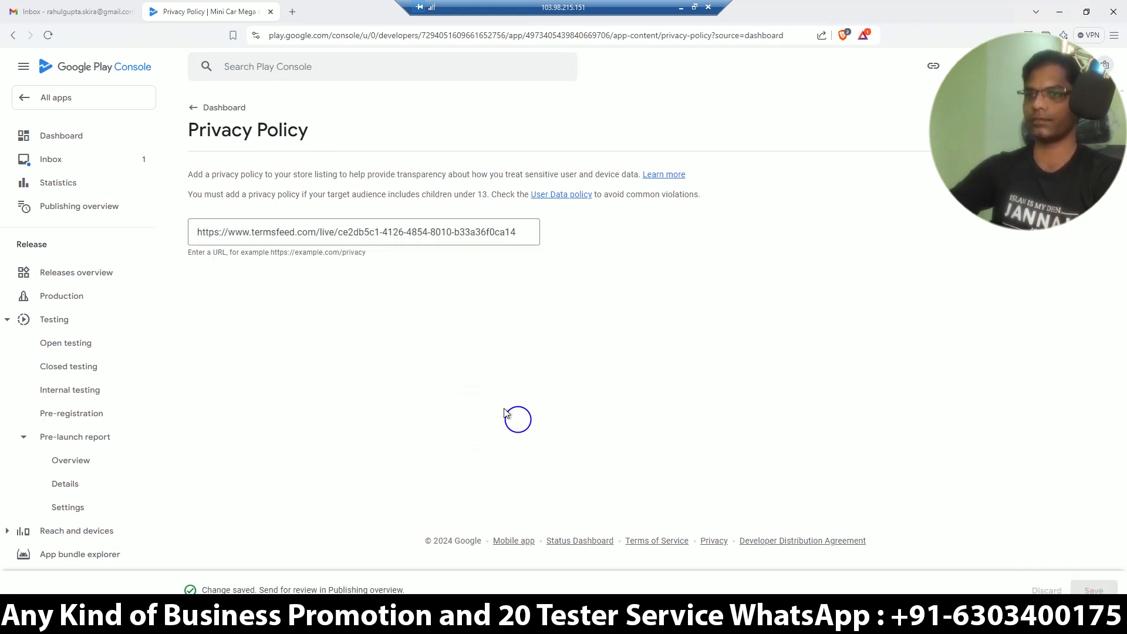
- Declare in the App access task that all functionality is available without any access restrictions, and save the change
left_click(193, 107)
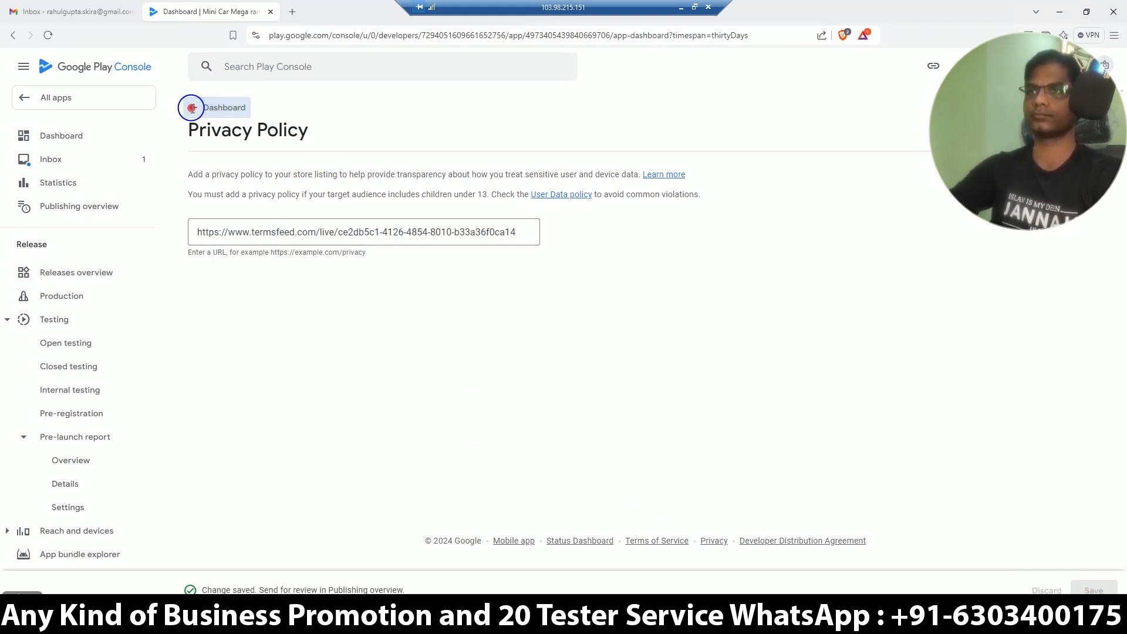
scroll(496, 371, "down", 2)
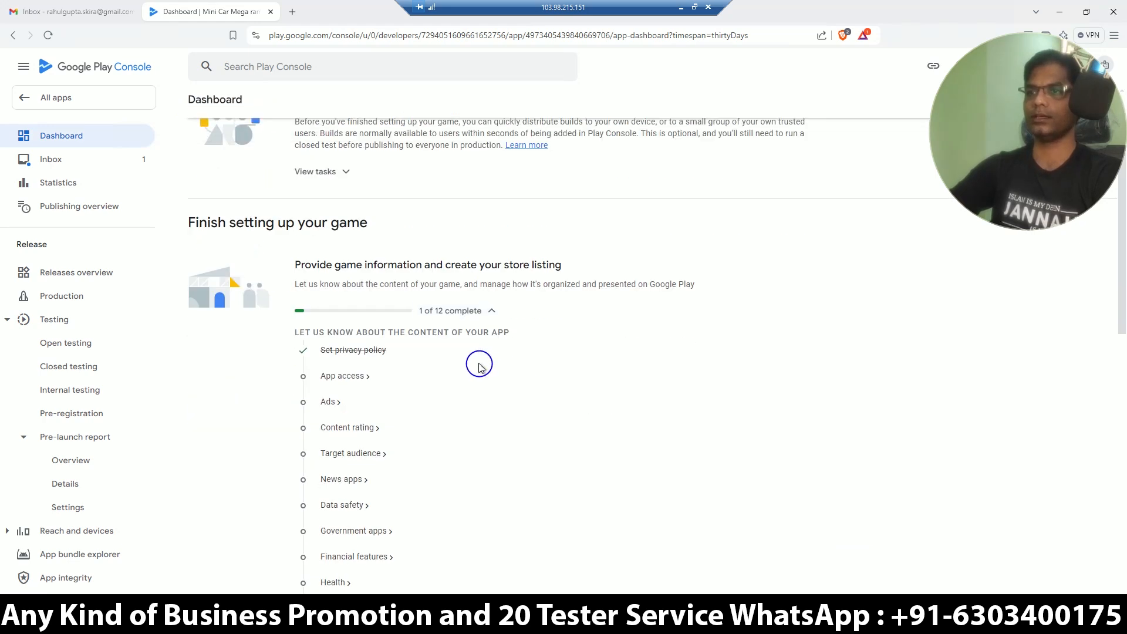
left_click(338, 378)
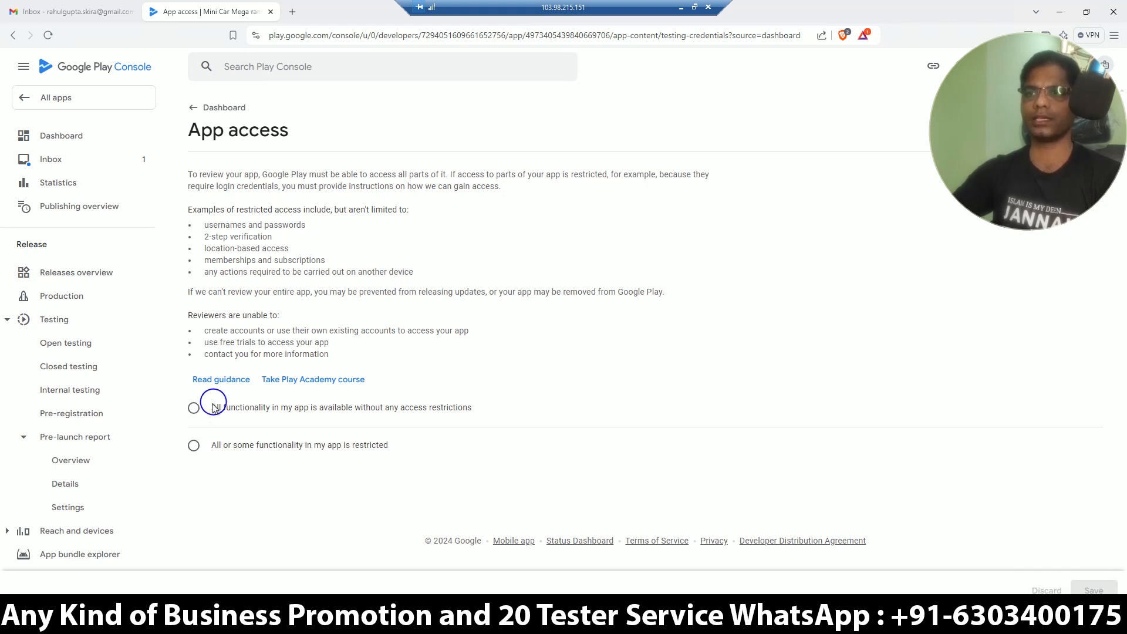
left_click(195, 409)
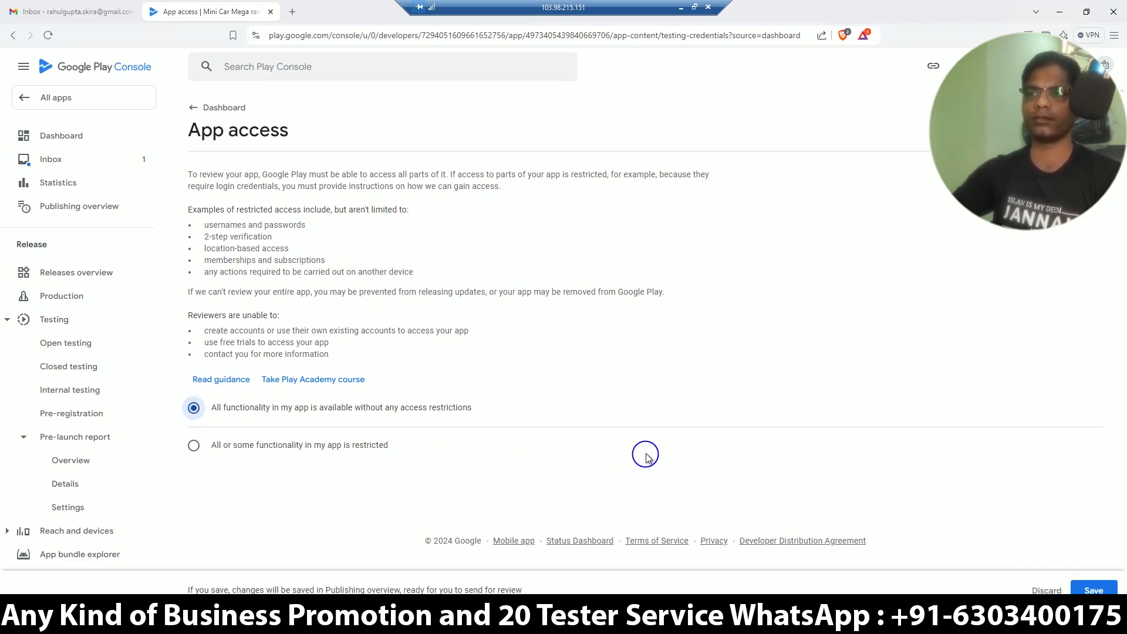
left_click(1103, 590)
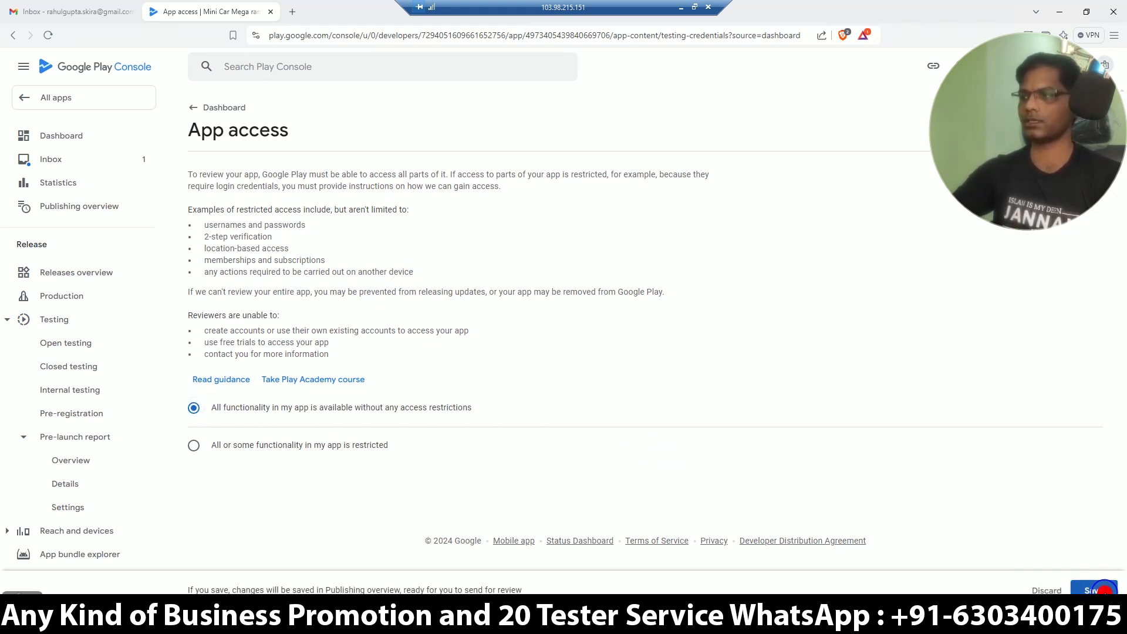
- Declare in the Ads task that the app contains ads, and save the change
left_click(192, 108)
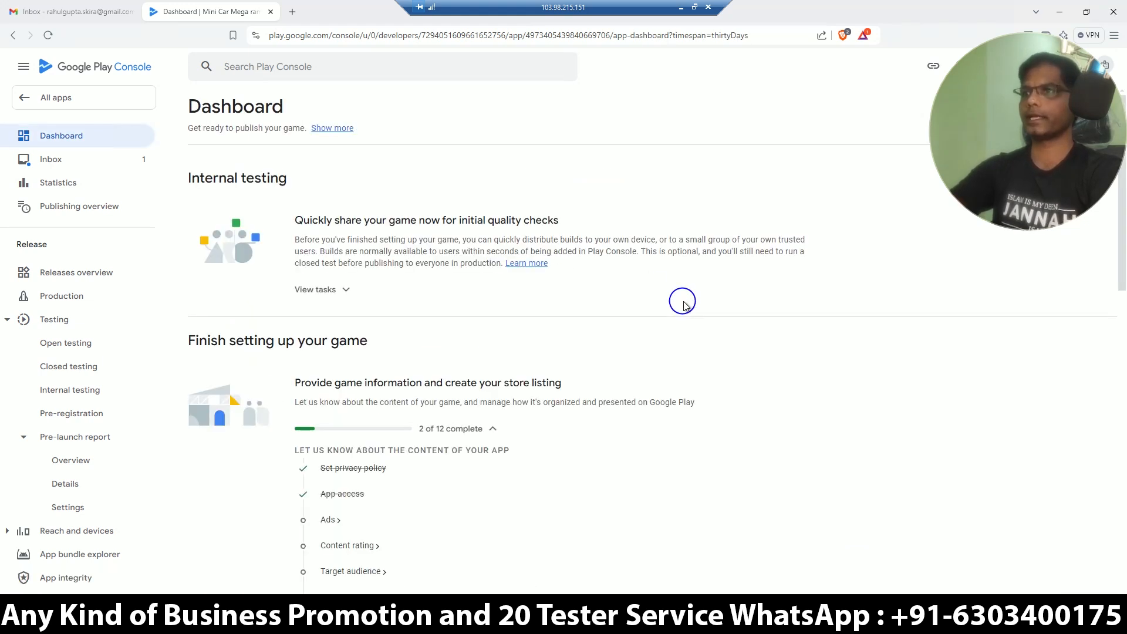
scroll(651, 303, "down", 3)
left_click(332, 343)
left_click(366, 247)
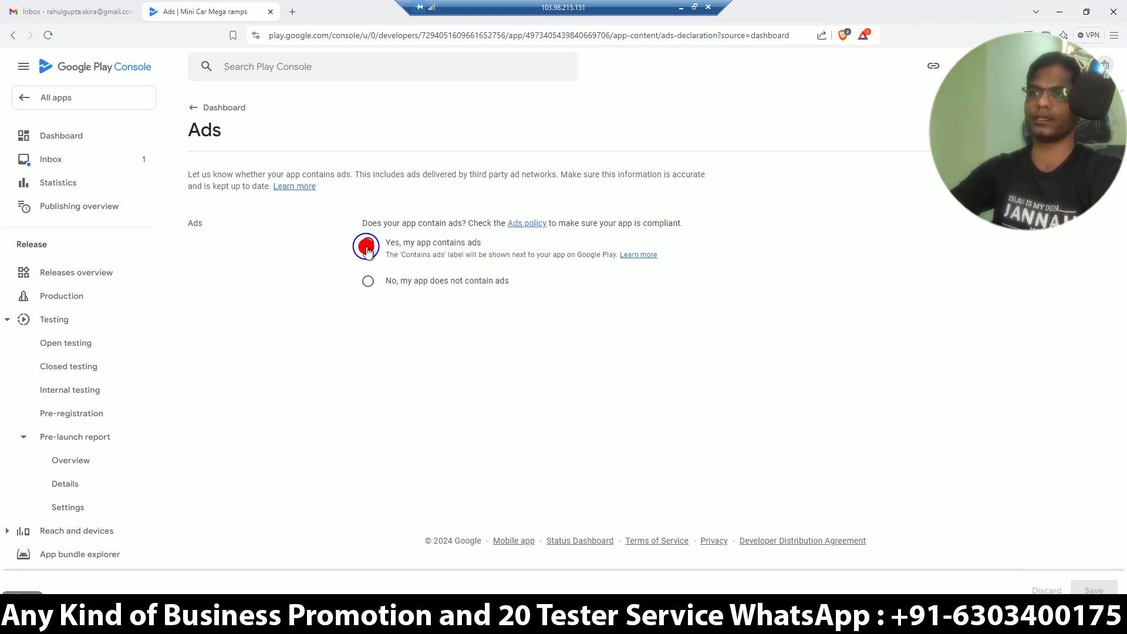
left_click(1093, 591)
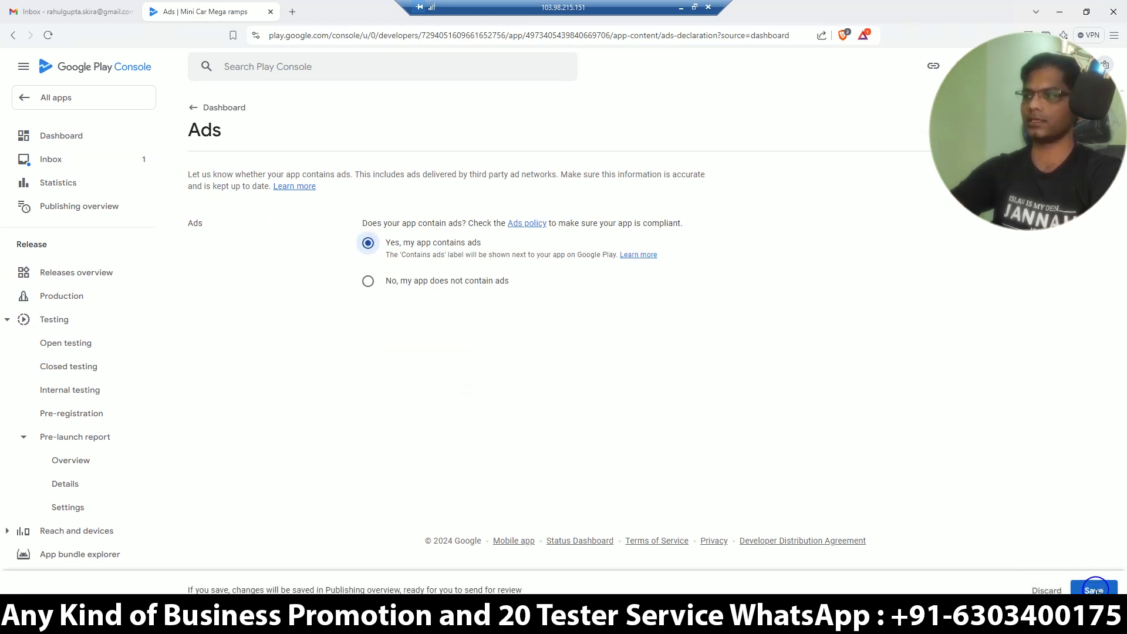
- Return to the dashboard and start the content rating questionnaire
left_click(198, 108)
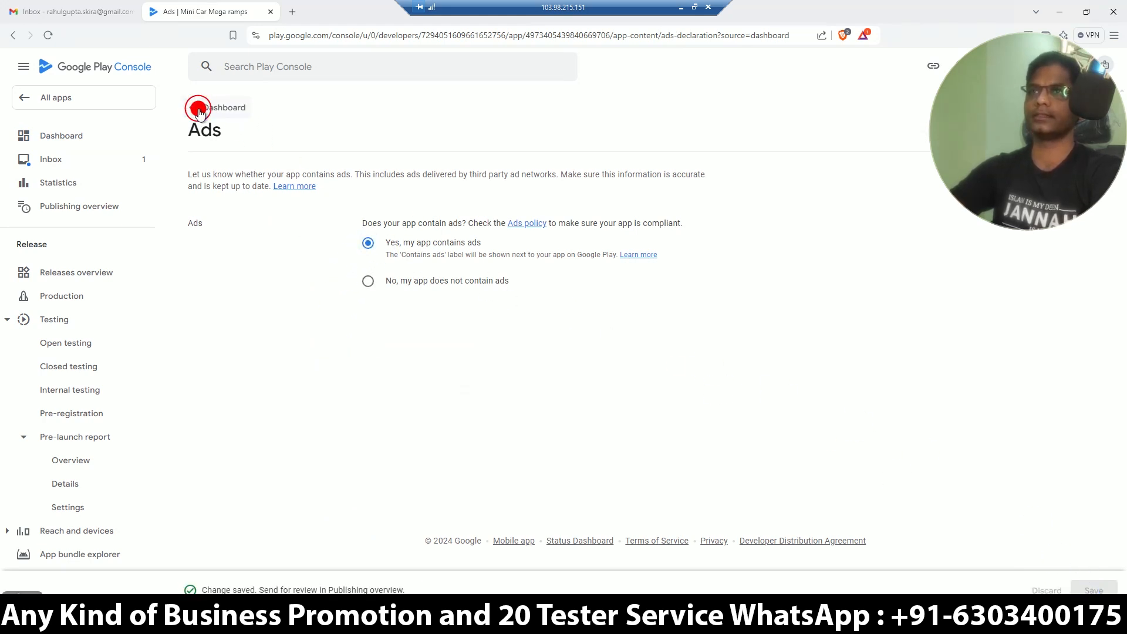
scroll(358, 283, "down", 4)
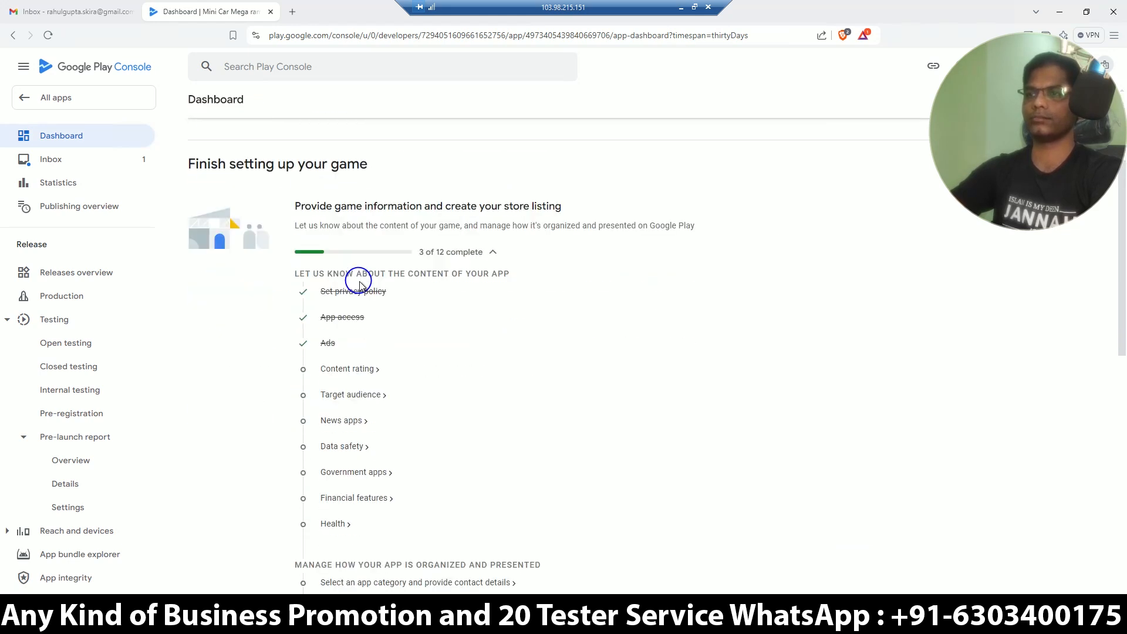
left_click(338, 369)
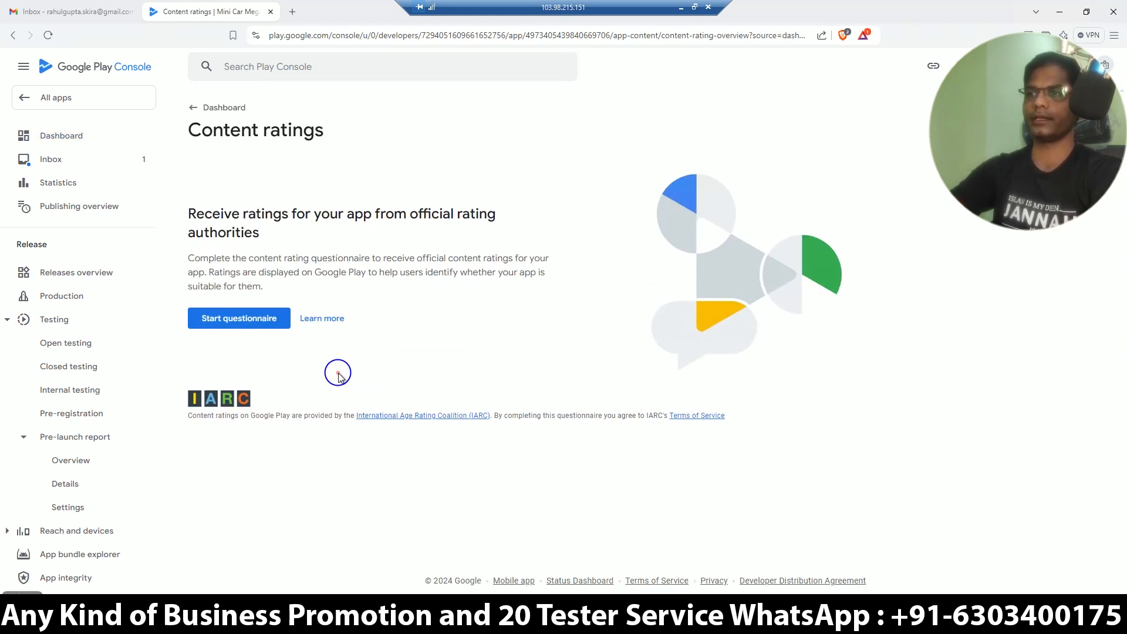
left_click(230, 319)
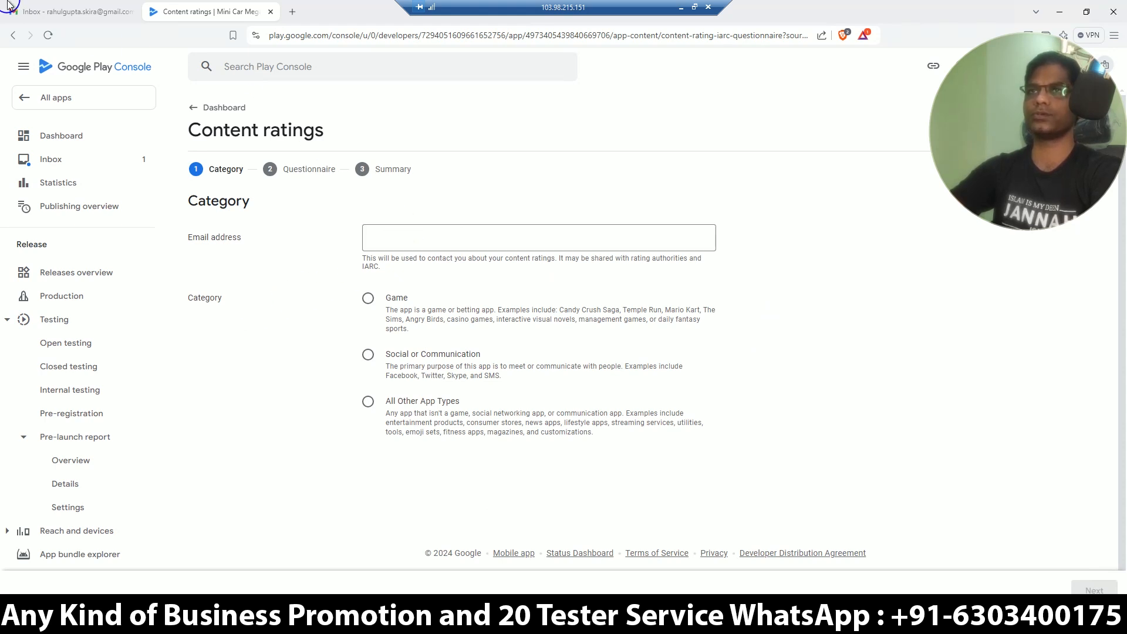
- Switch to the Gmail inbox and copy the signed-in account's email address from the account details
left_click(39, 12)
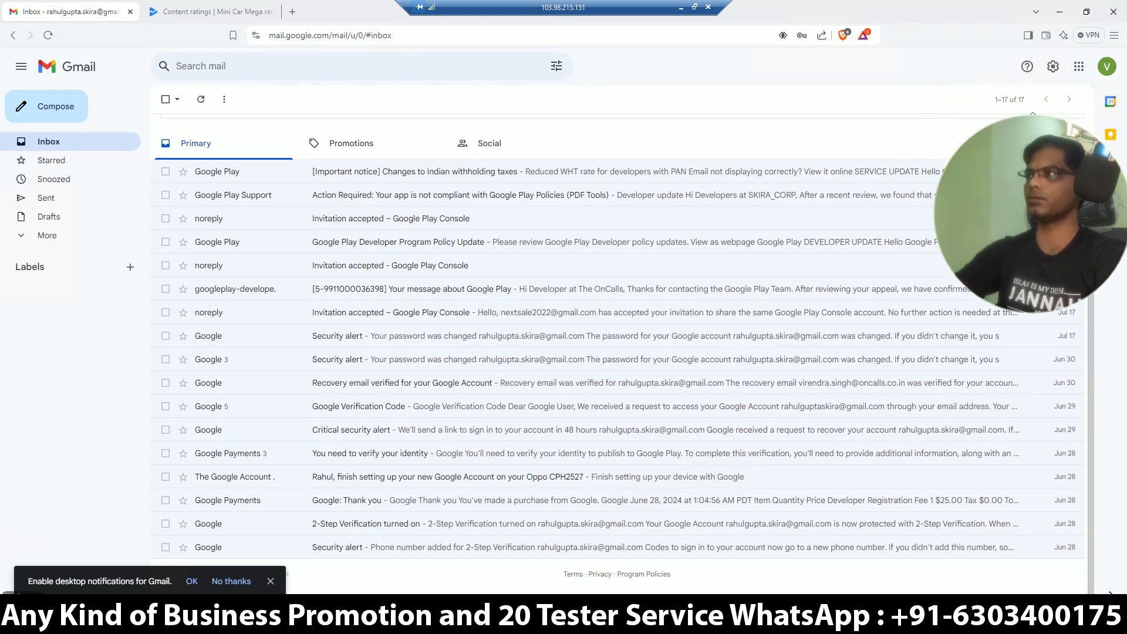
left_click(1106, 66)
left_click(934, 110)
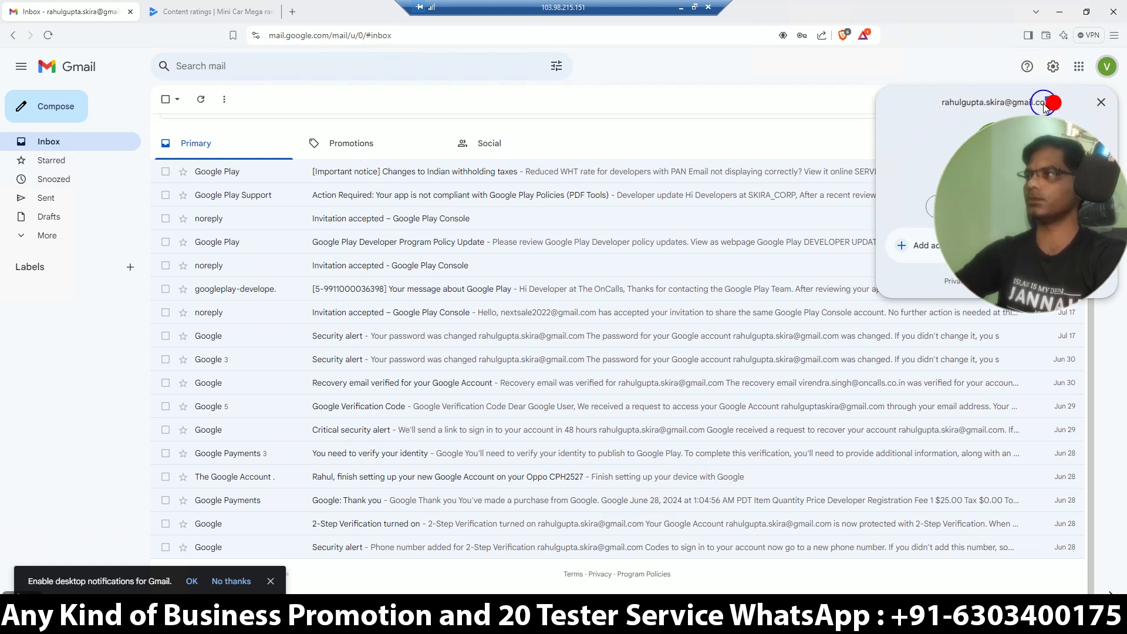
left_click_drag(944, 104, 1051, 103)
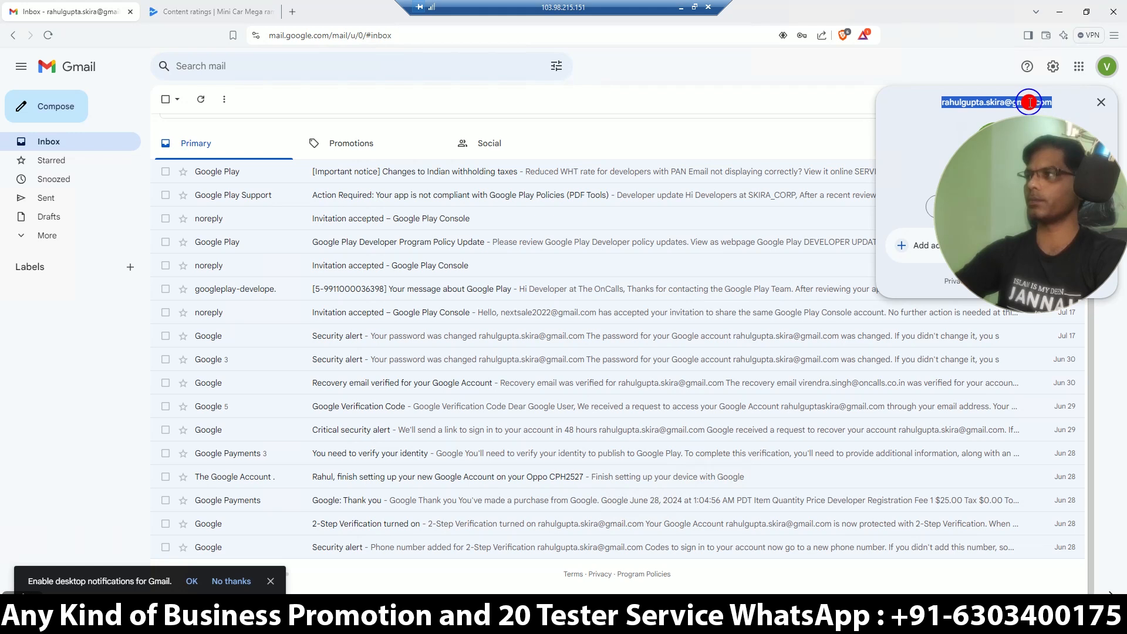
right_click(1030, 103)
left_click(875, 114)
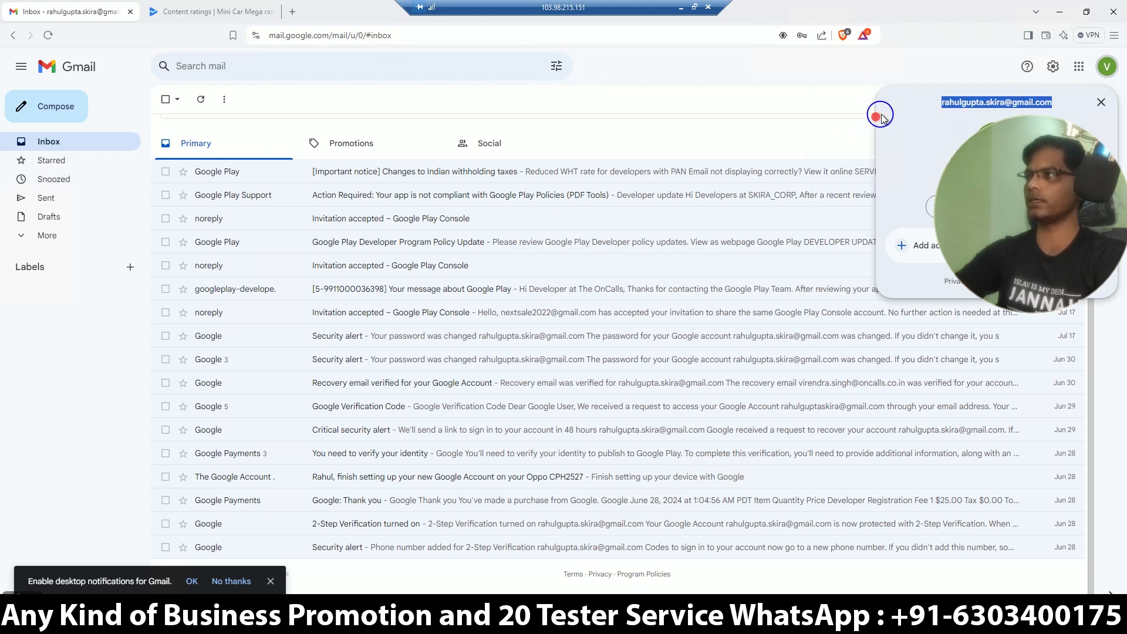
- Back in Play Console, enter the copied contact email for the content rating, choose the Game category, and continue to the questionnaire
left_click(186, 12)
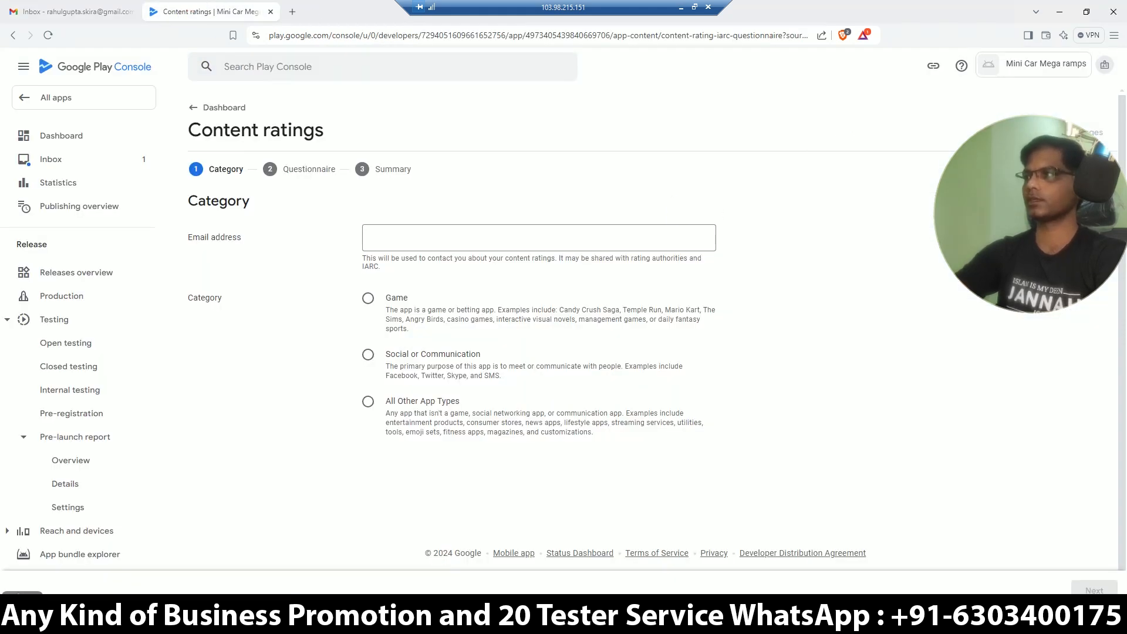
left_click(435, 233)
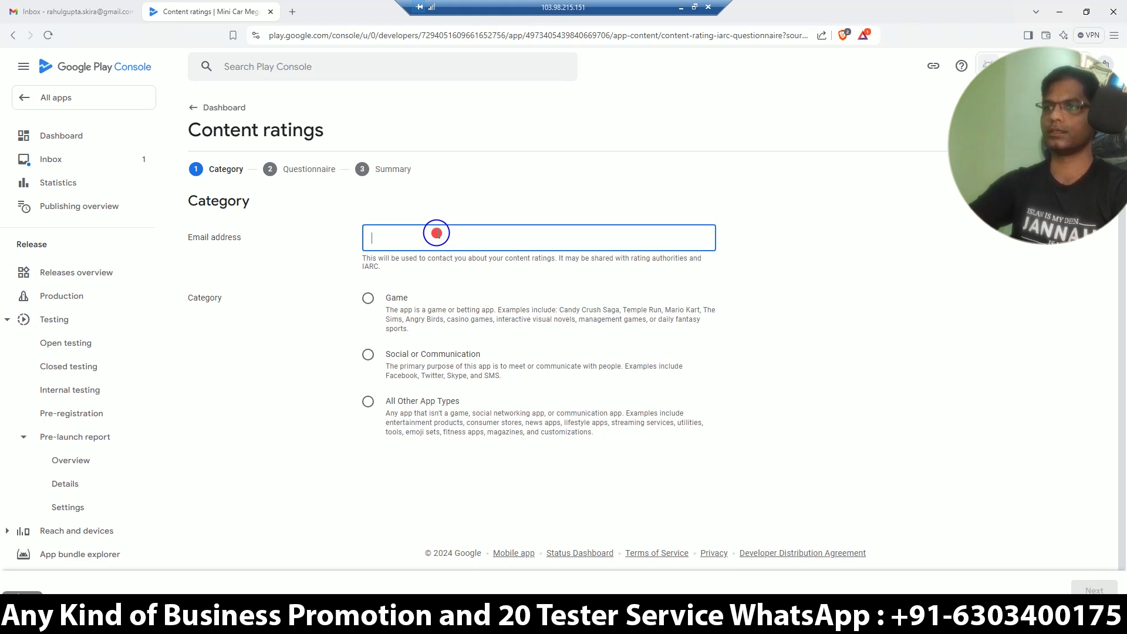
key("ctrl+v")
left_click(368, 298)
left_click(1094, 590)
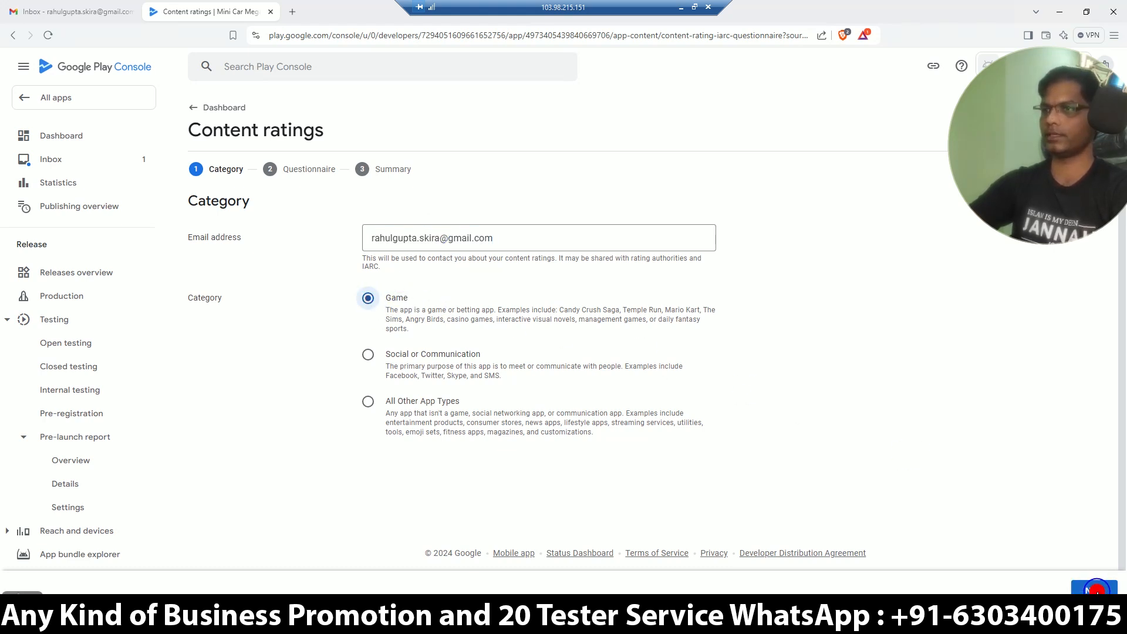
- Answer No to the content rating questions from the first section through fear, sexuality and gambling
left_click(242, 328)
left_click(244, 309)
left_click(243, 425)
scroll(385, 299, "down", 3)
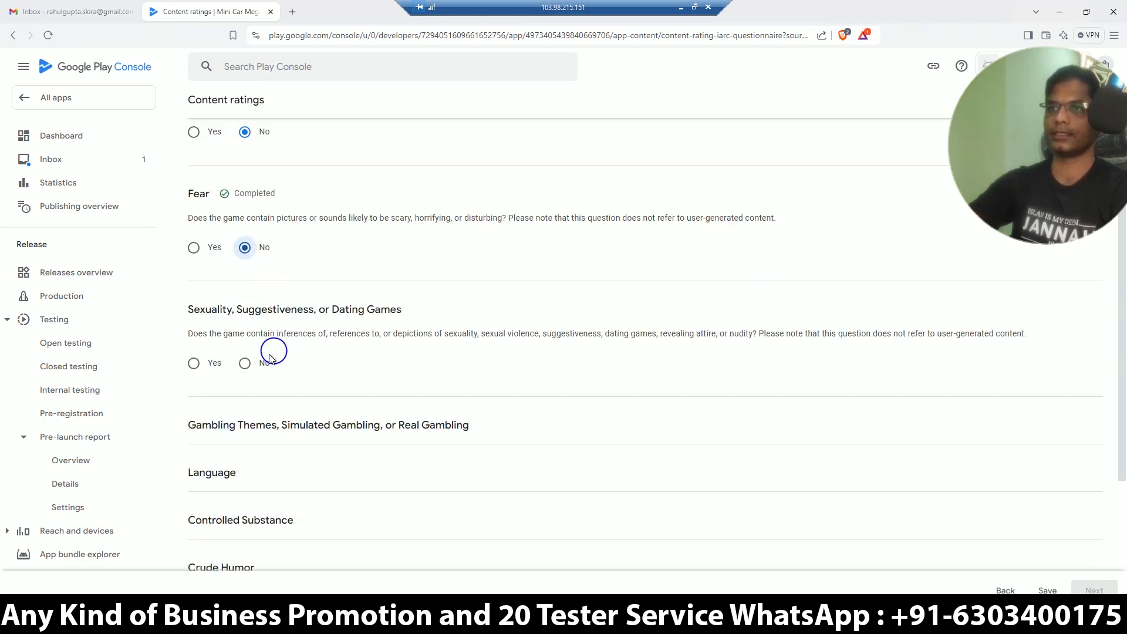
left_click(243, 363)
left_click(244, 476)
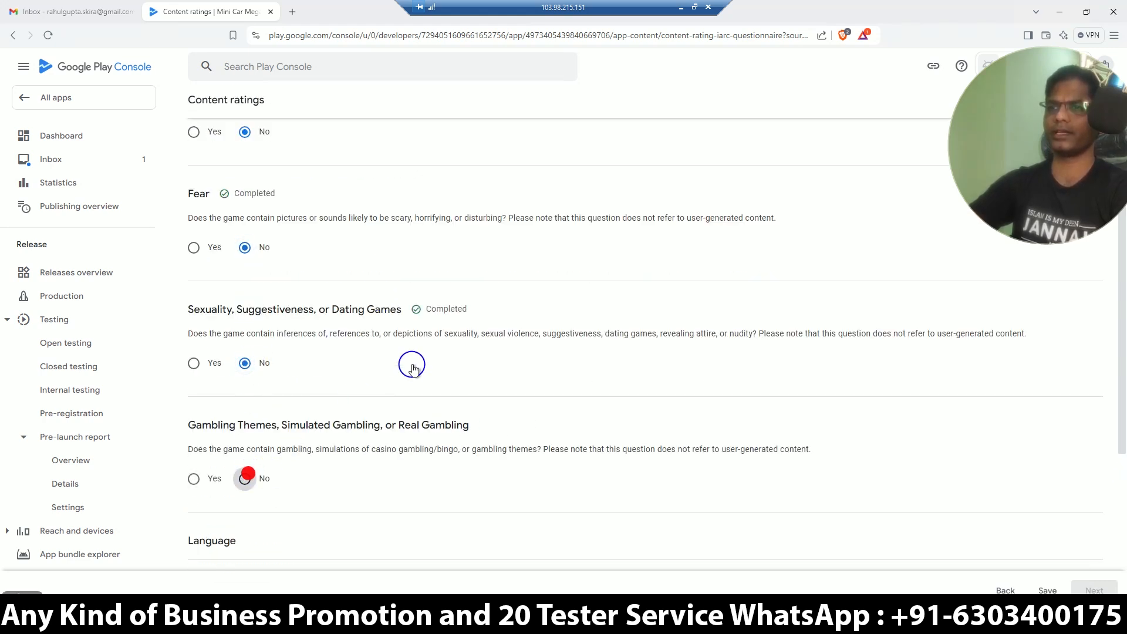
- Answer No to the offensive language, controlled substance, crude humor, and digital purchases questions
scroll(410, 360, "down", 4)
left_click(244, 360)
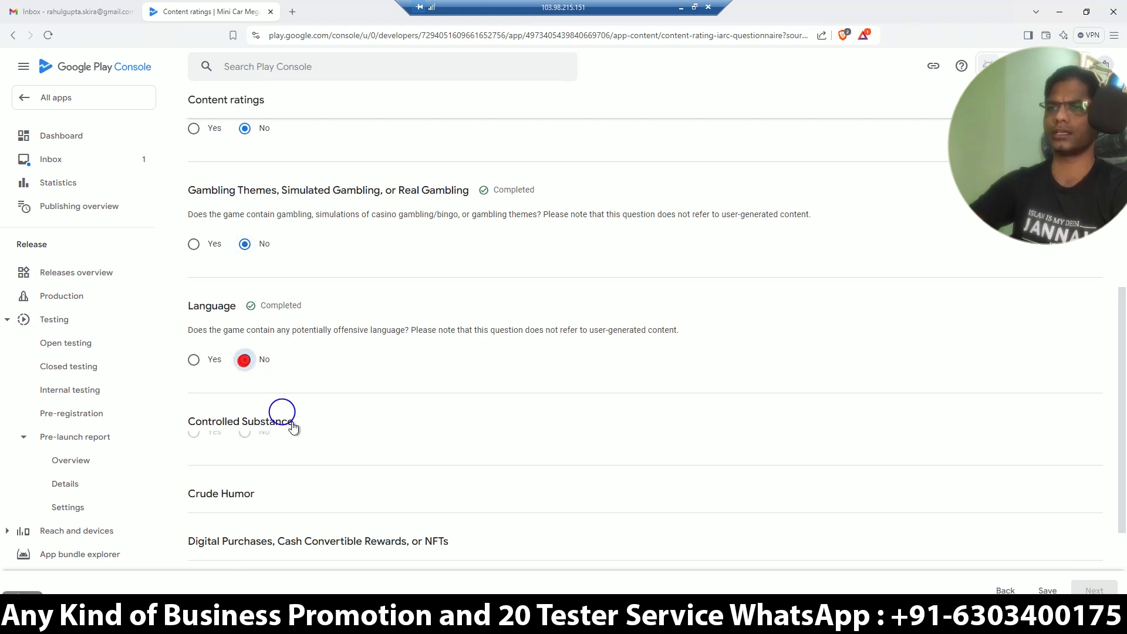
left_click(246, 476)
scroll(433, 357, "down", 4)
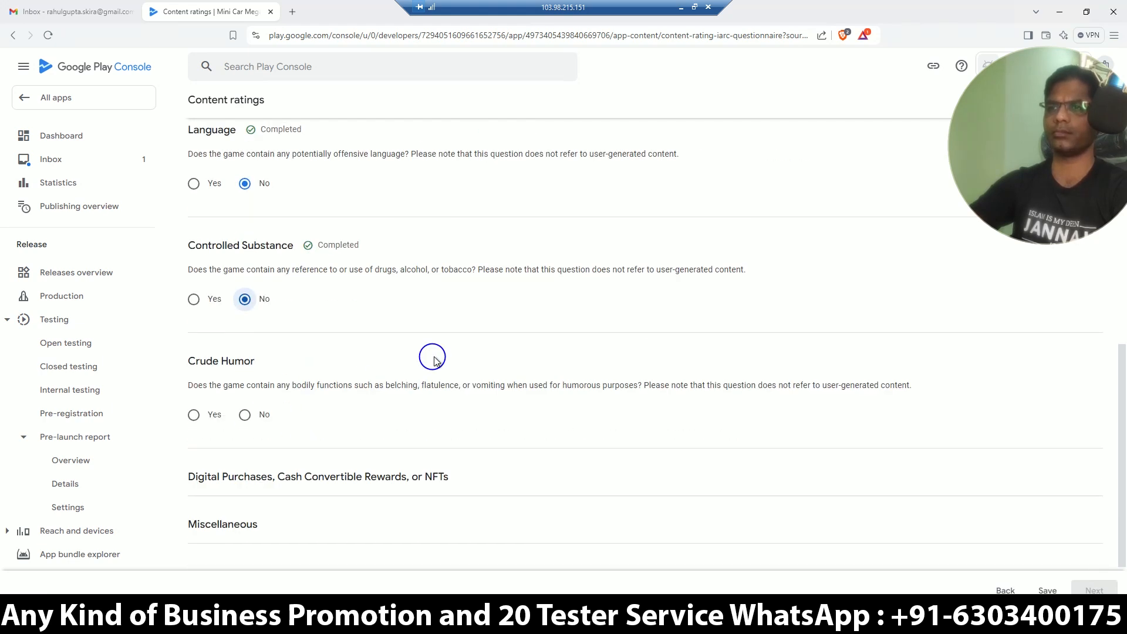
left_click(245, 358)
left_click(245, 471)
- Answer No to all the Miscellaneous questions, then save the questionnaire and submit its ratings summary
scroll(385, 320, "down", 3)
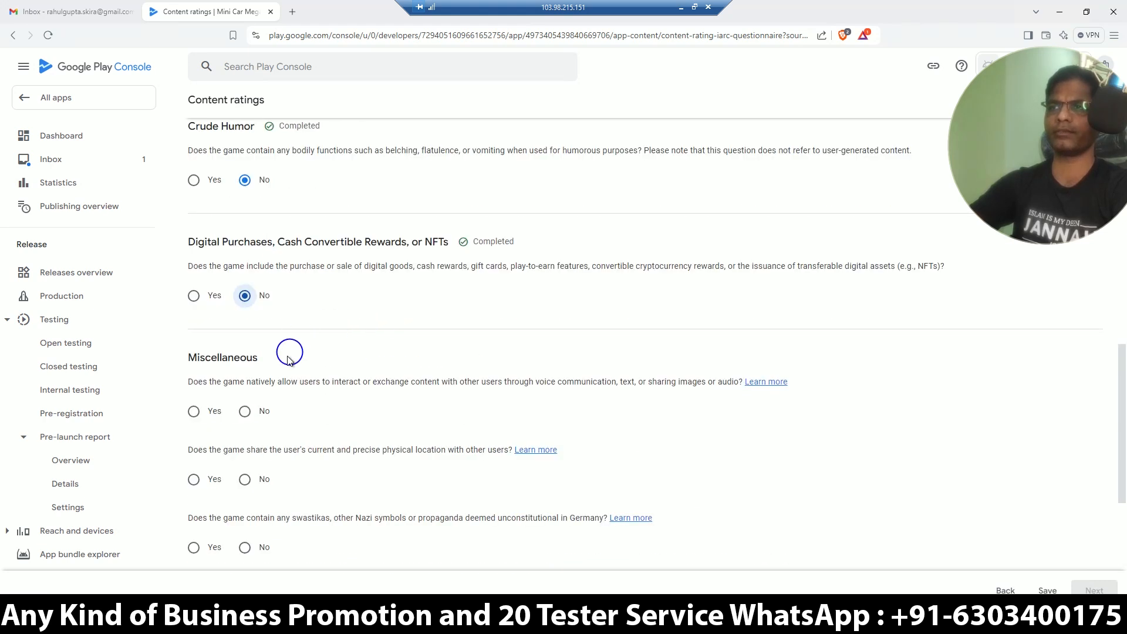
left_click(269, 413)
left_click(244, 479)
left_click(243, 547)
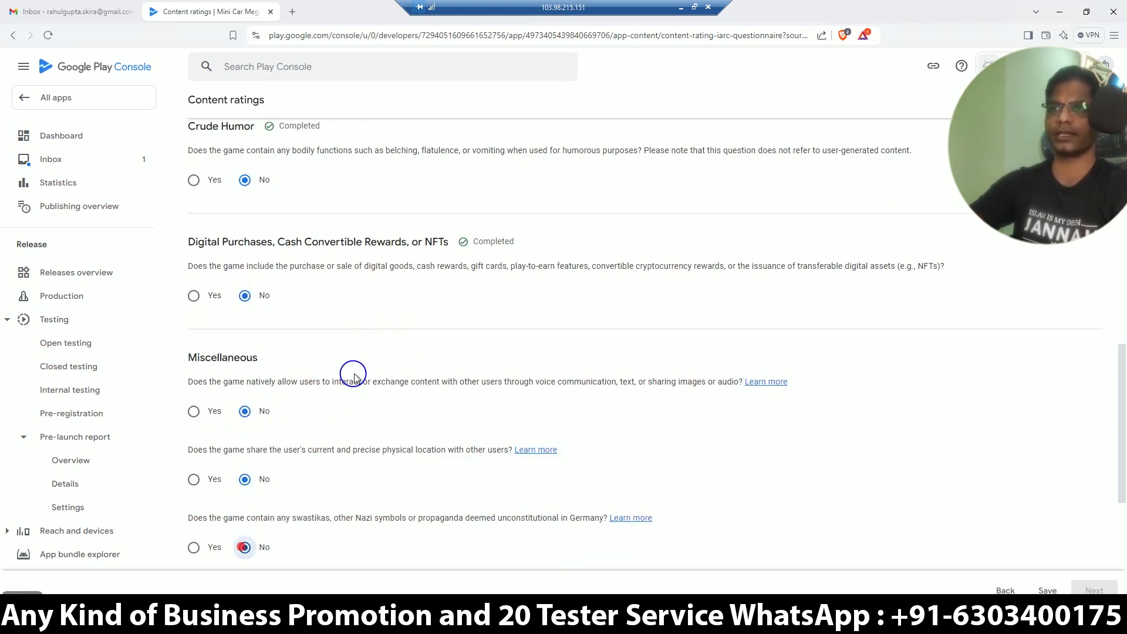
scroll(352, 373, "down", 5)
left_click(244, 322)
left_click(244, 389)
left_click(245, 458)
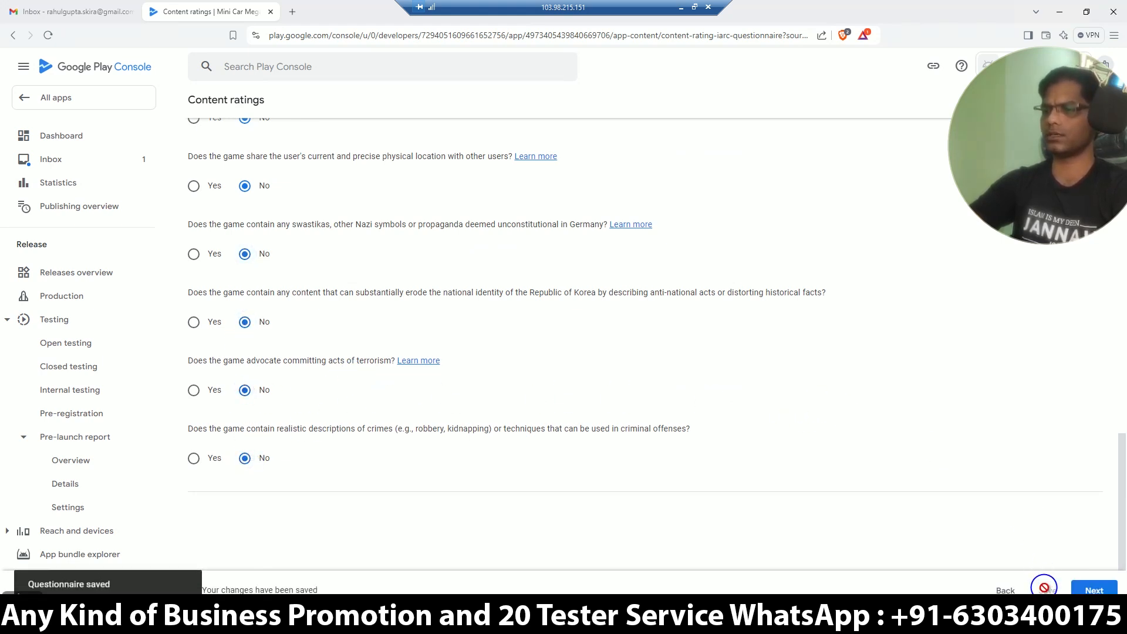
left_click(1087, 590)
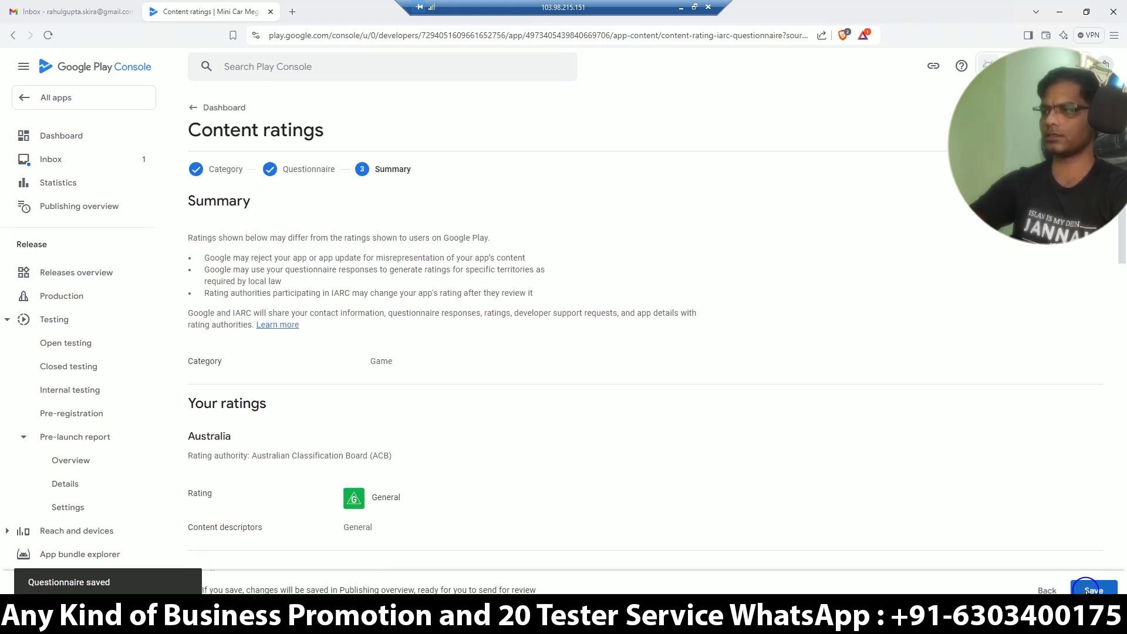
left_click(1087, 590)
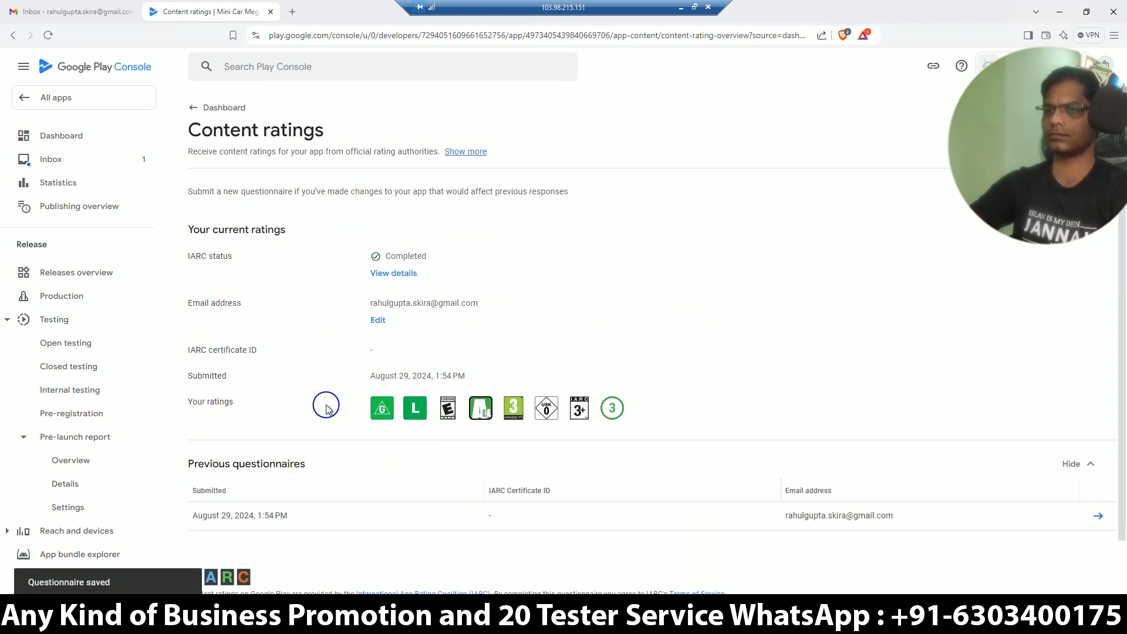
- Set the target age to 18 and over, answer Yes to unintentional appeal to children, and save the target audience declaration
left_click(192, 107)
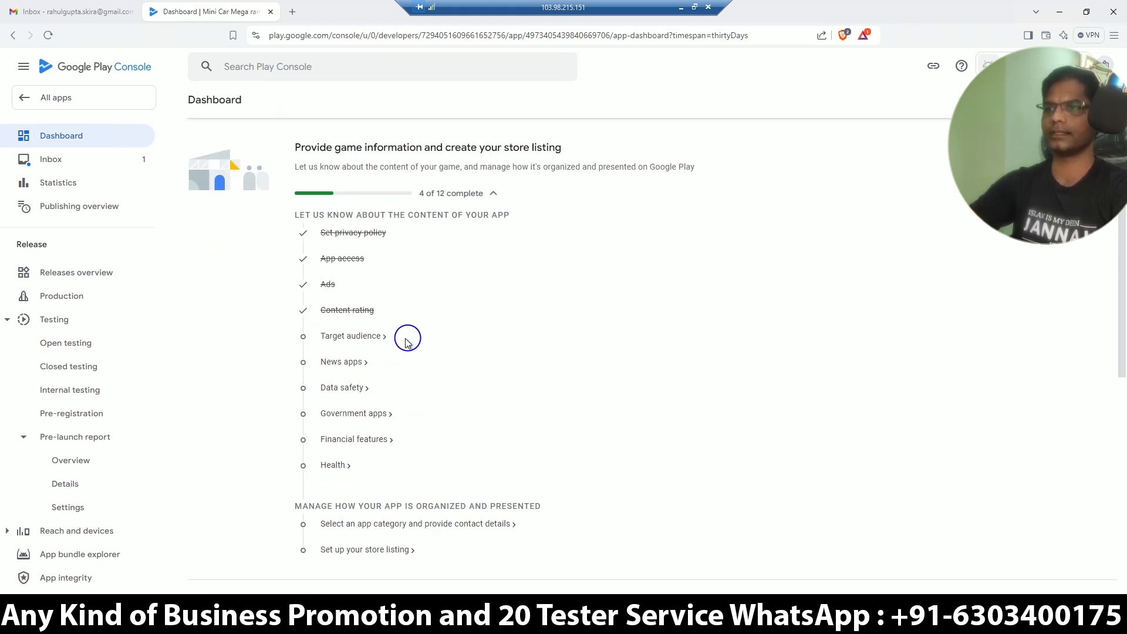
left_click(360, 333)
left_click(367, 465)
left_click(1114, 588)
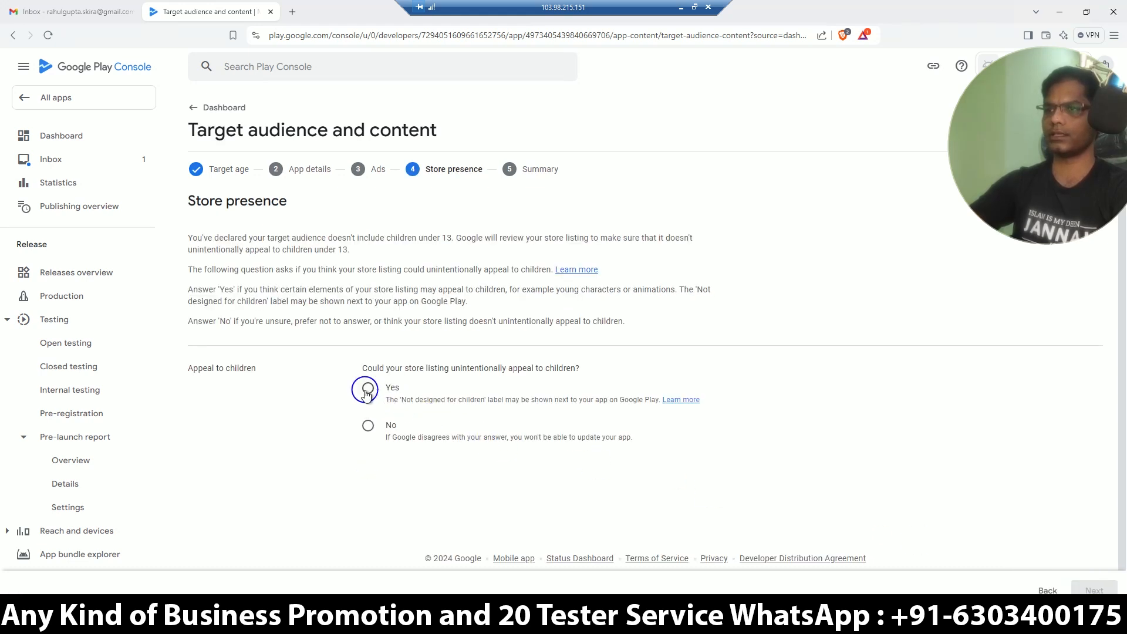
left_click(367, 390)
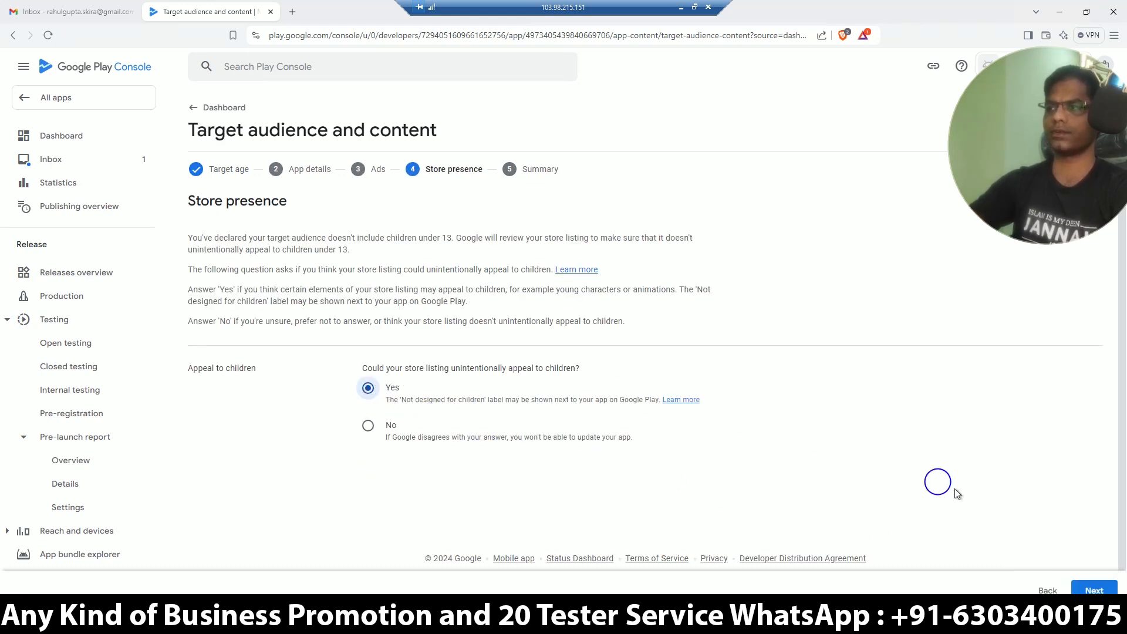
left_click(1095, 590)
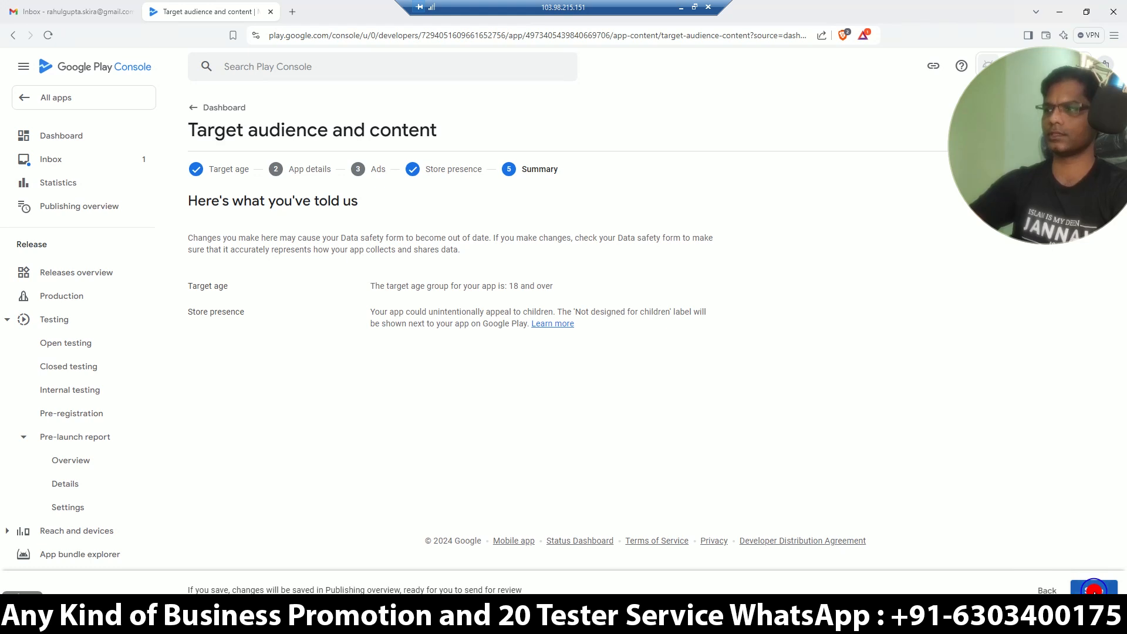
left_click(1094, 590)
- Declare in the News apps task that this is not a news app, save, and return to the dashboard
left_click(195, 111)
scroll(749, 330, "down", 4)
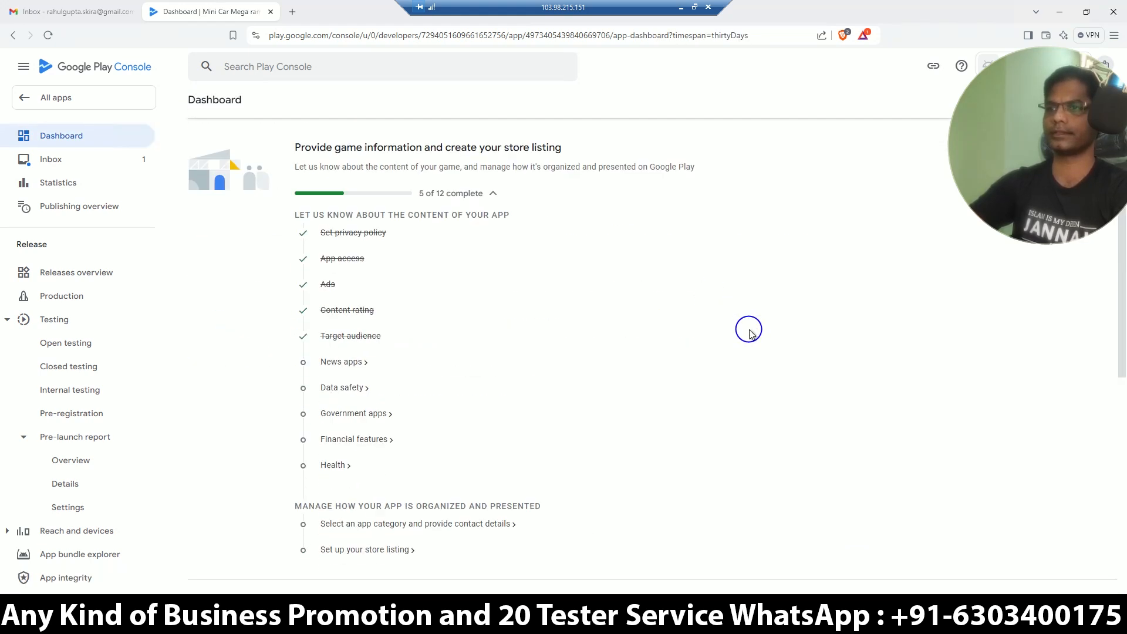
left_click(330, 361)
left_click(365, 222)
left_click(1095, 590)
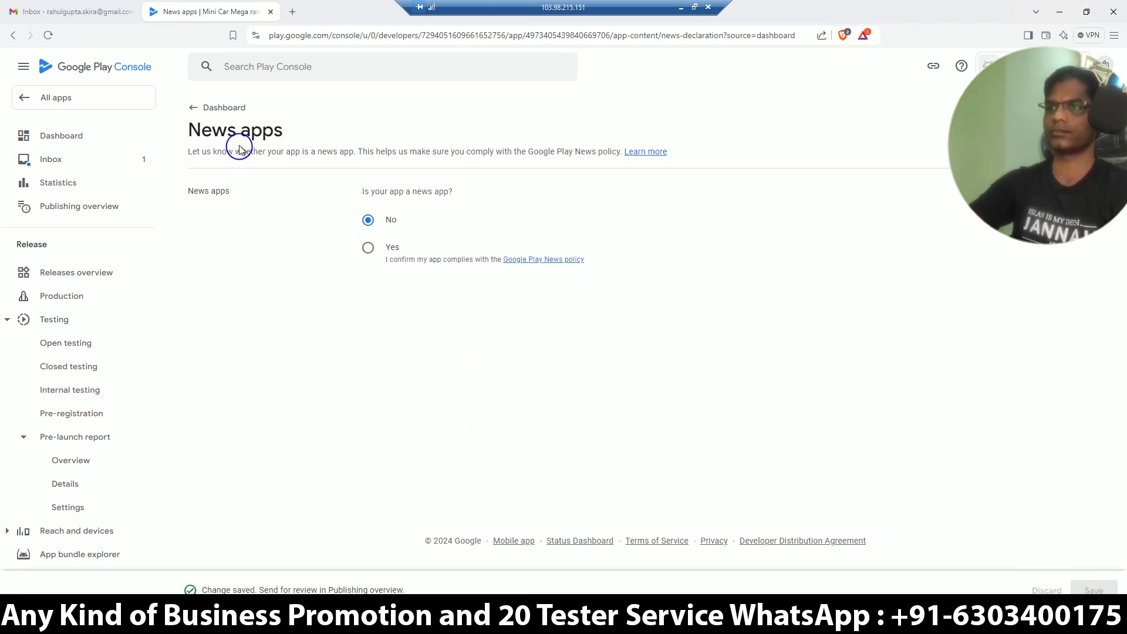
left_click(192, 107)
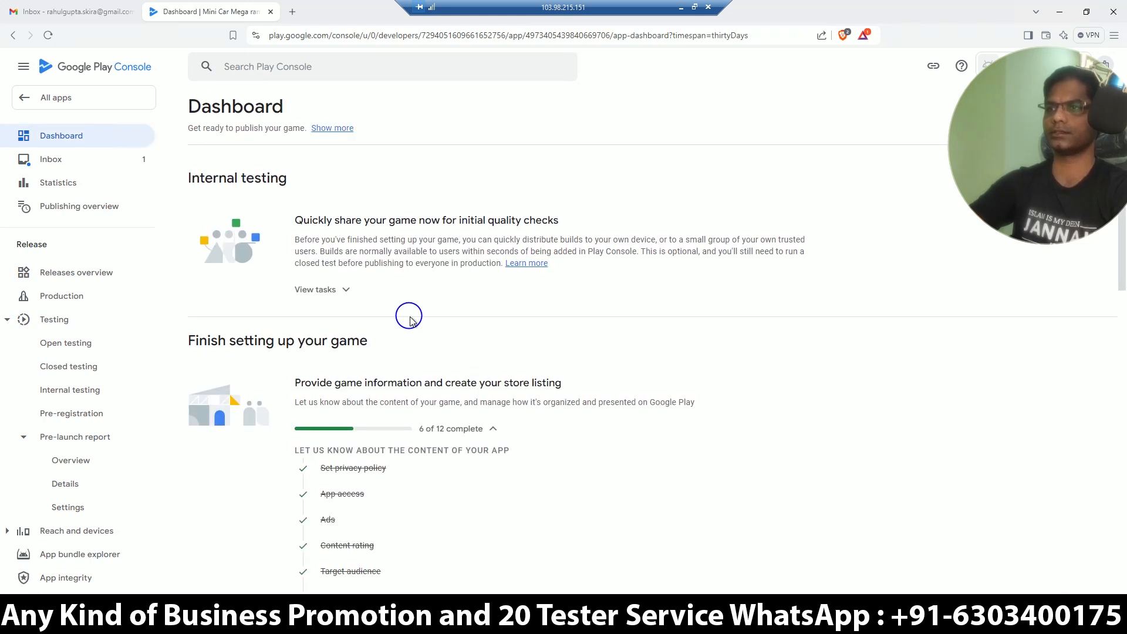
- Start the Data safety task, go through its introduction slides and overview, and continue to Data collection and security
scroll(409, 319, "down", 4)
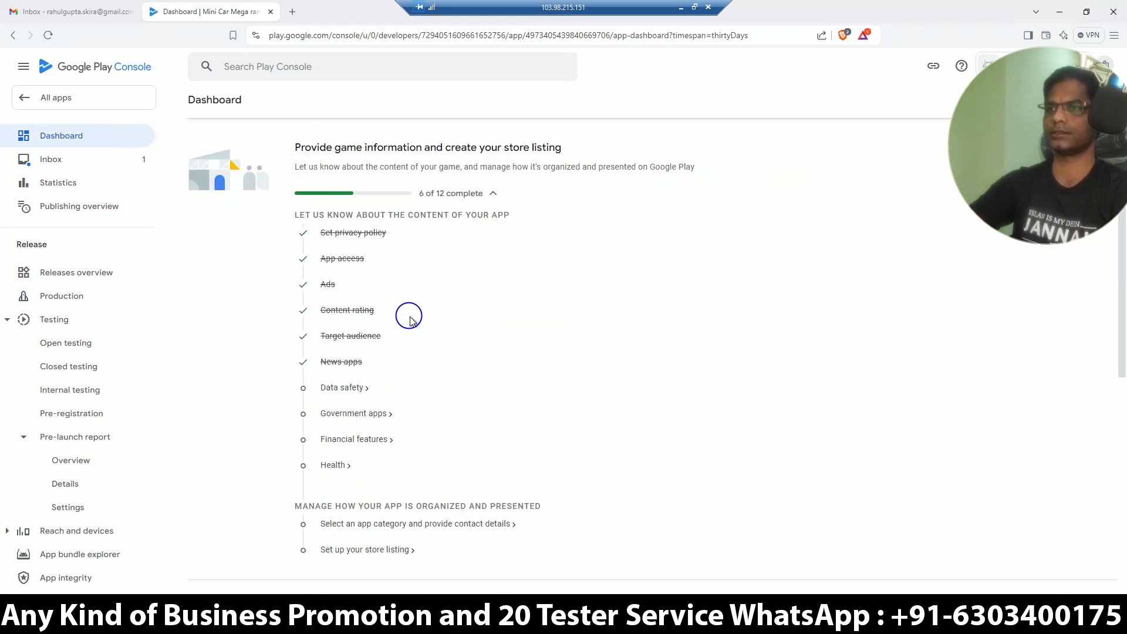
left_click(340, 388)
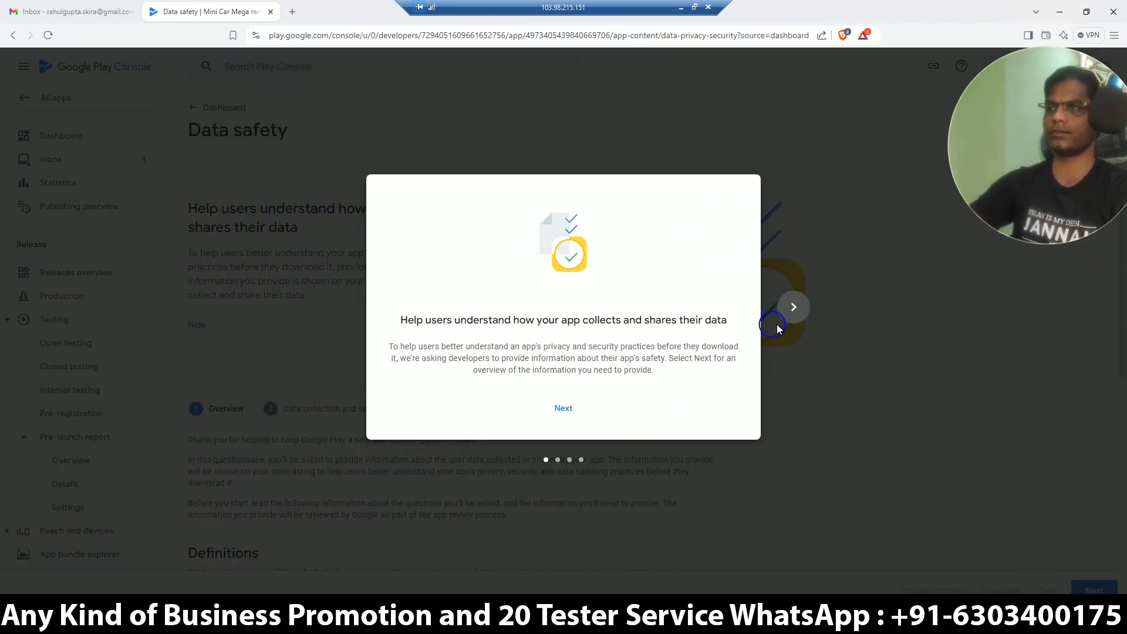
left_click(794, 308)
left_click(795, 311)
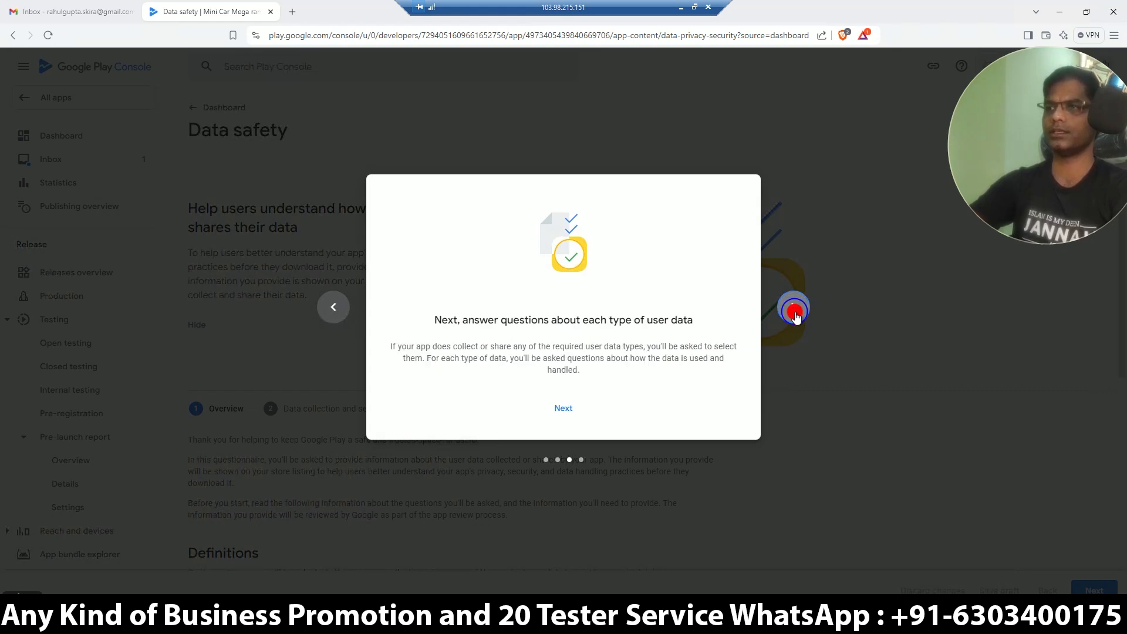
left_click(794, 311)
left_click(593, 406)
scroll(728, 379, "down", 3)
scroll(727, 379, "down", 2)
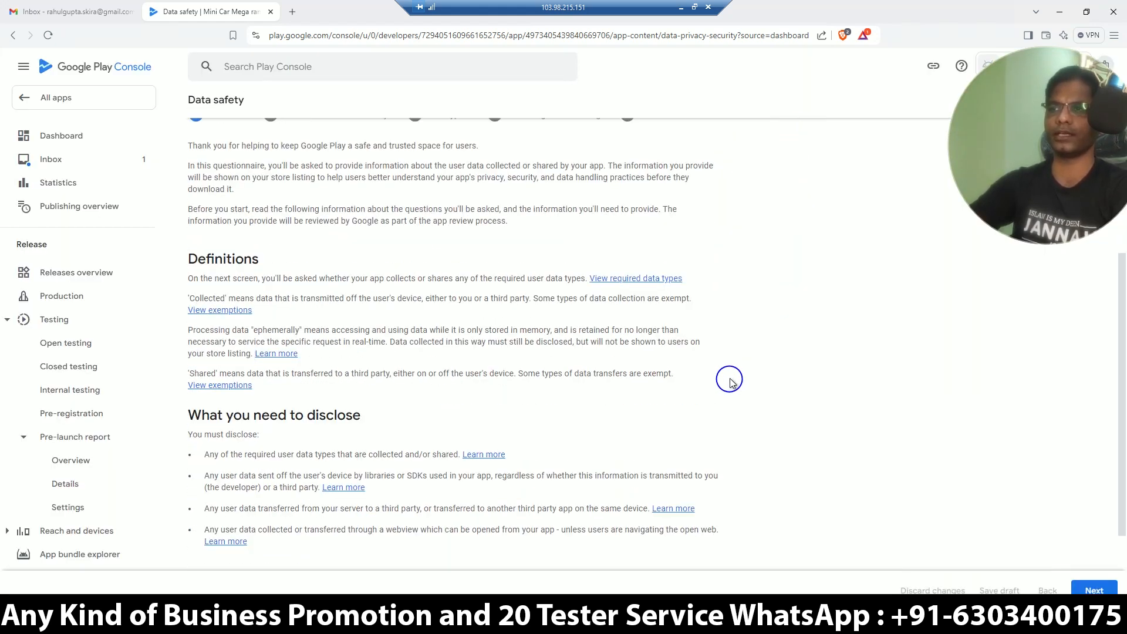
scroll(731, 382, "down", 2)
left_click(1094, 590)
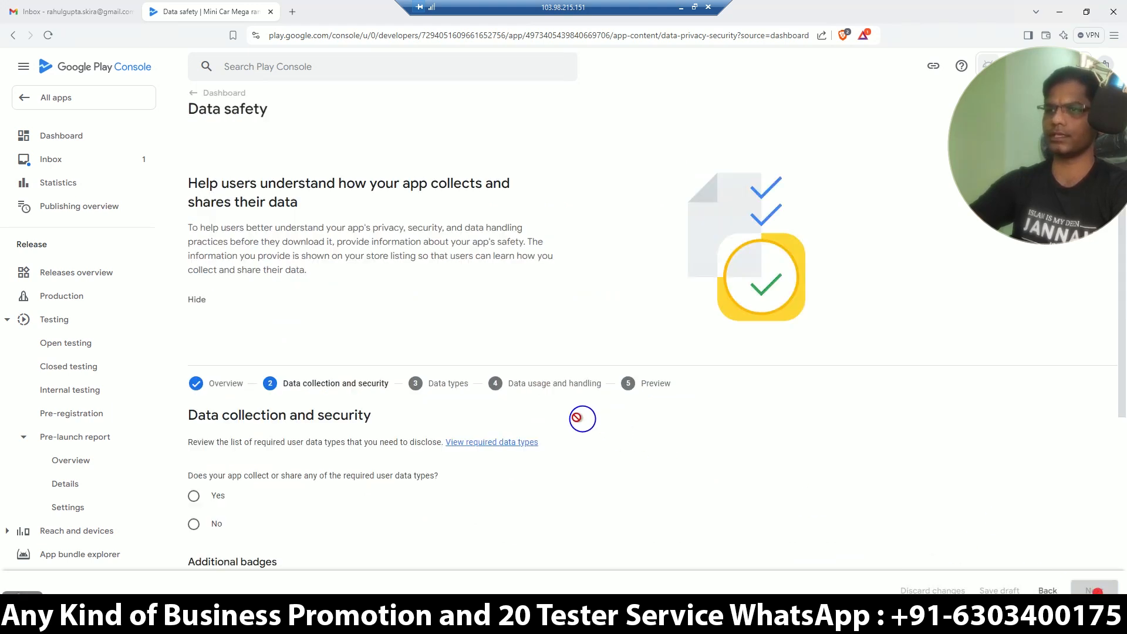
- Answer Yes to collecting or sharing required user data types and Yes to all user data being encrypted in transit
scroll(518, 415, "down", 3)
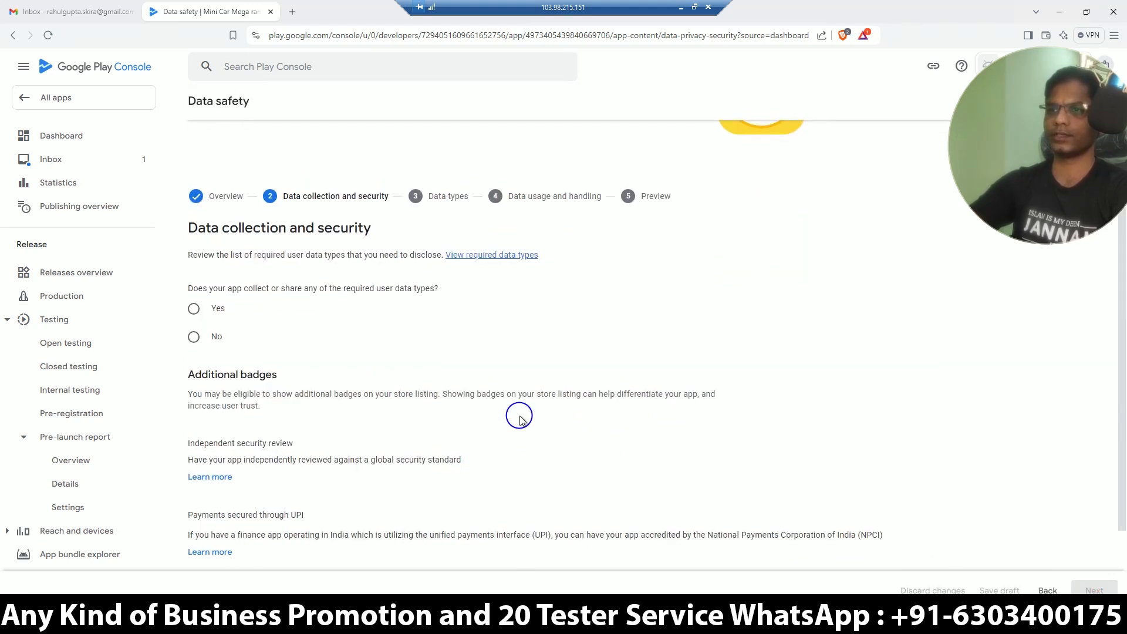
left_click(194, 308)
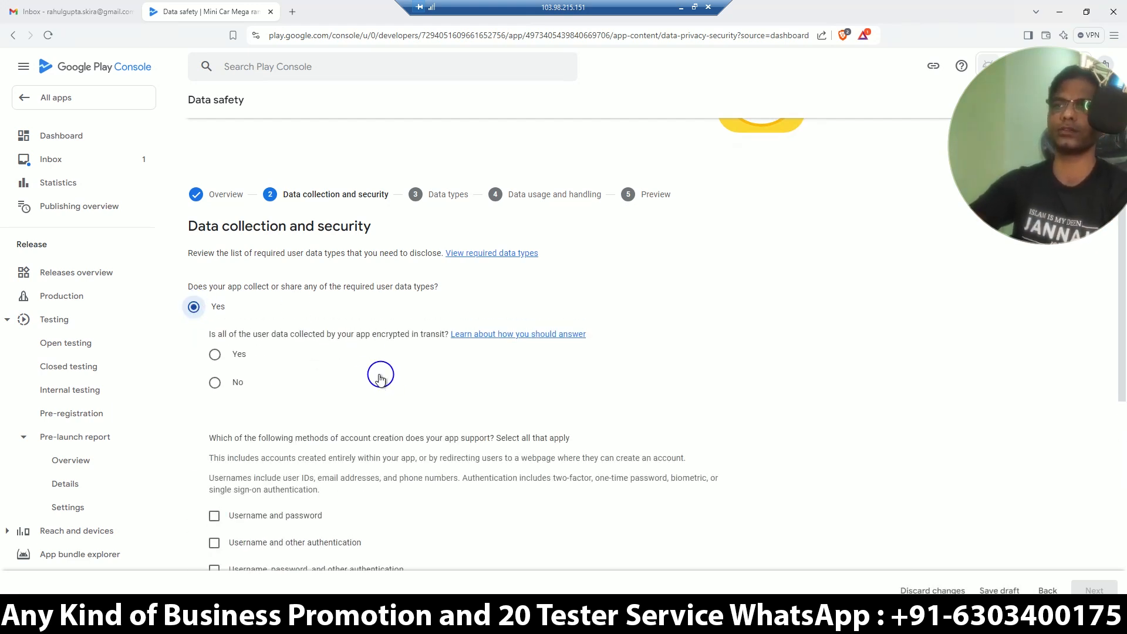
left_click(217, 355)
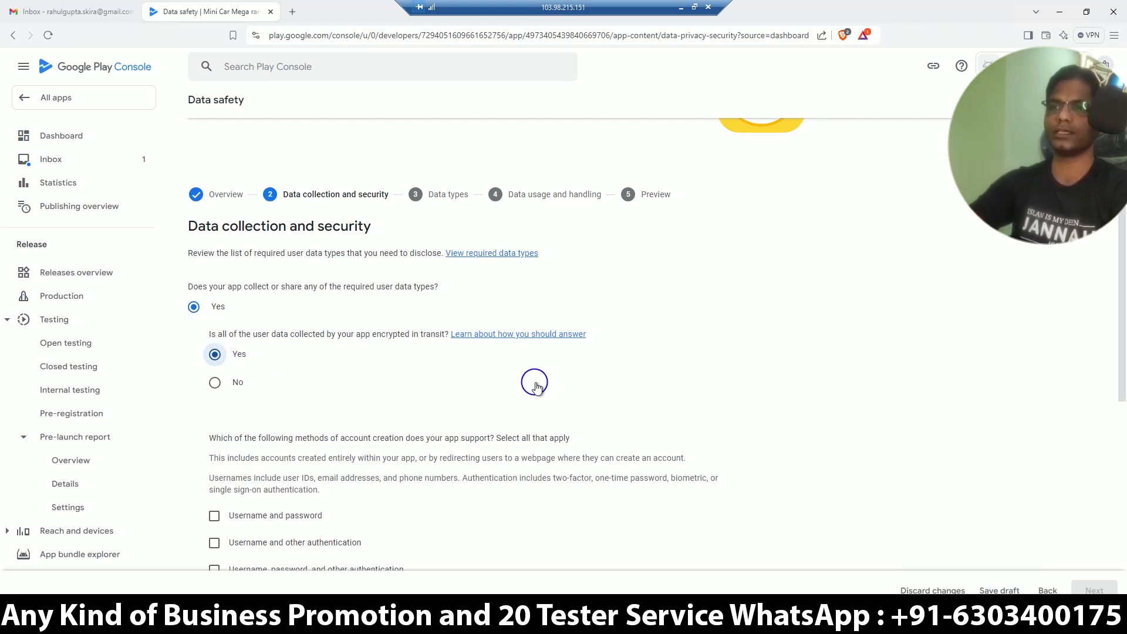
- Declare that the app does not allow account creation and that user data is automatically deleted within 90 days, then continue to Data types
scroll(536, 386, "down", 4)
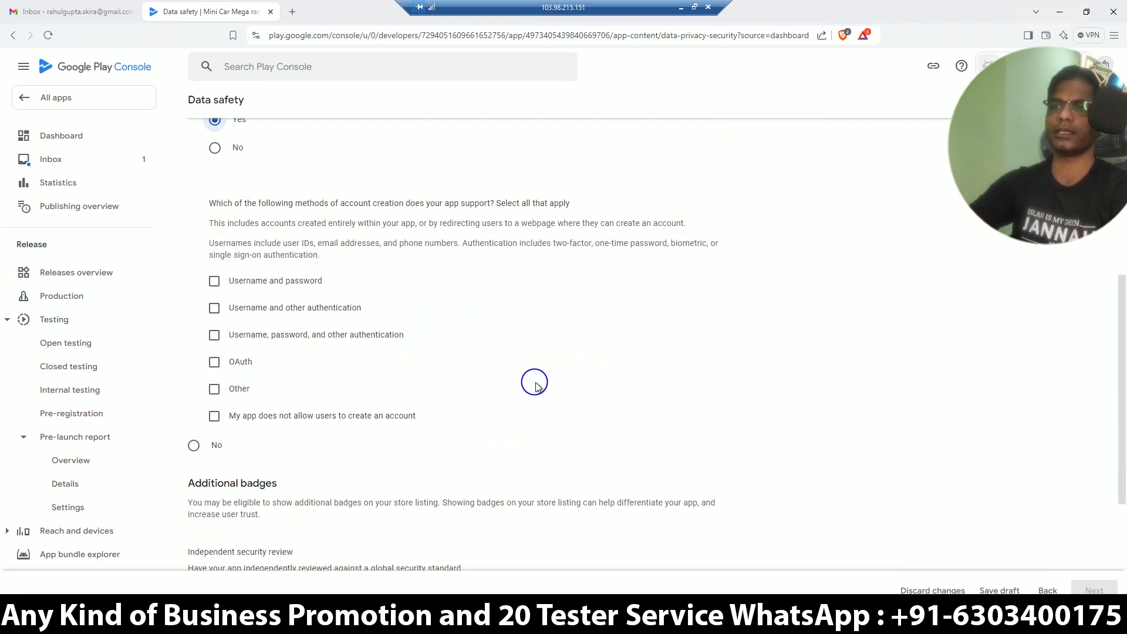
left_click(215, 418)
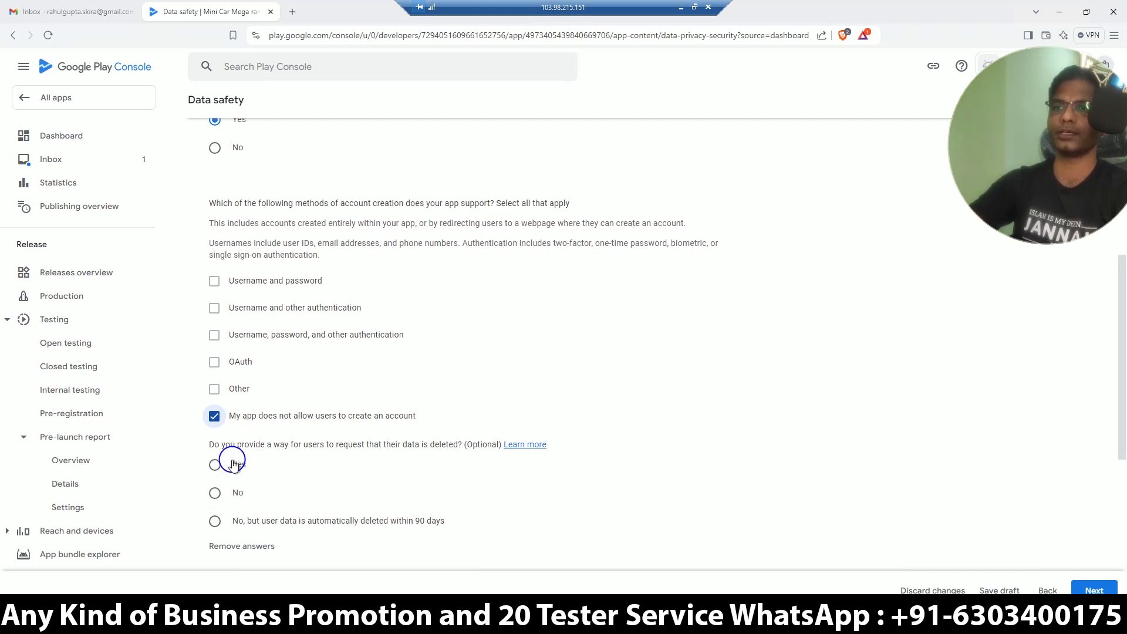
left_click(216, 463)
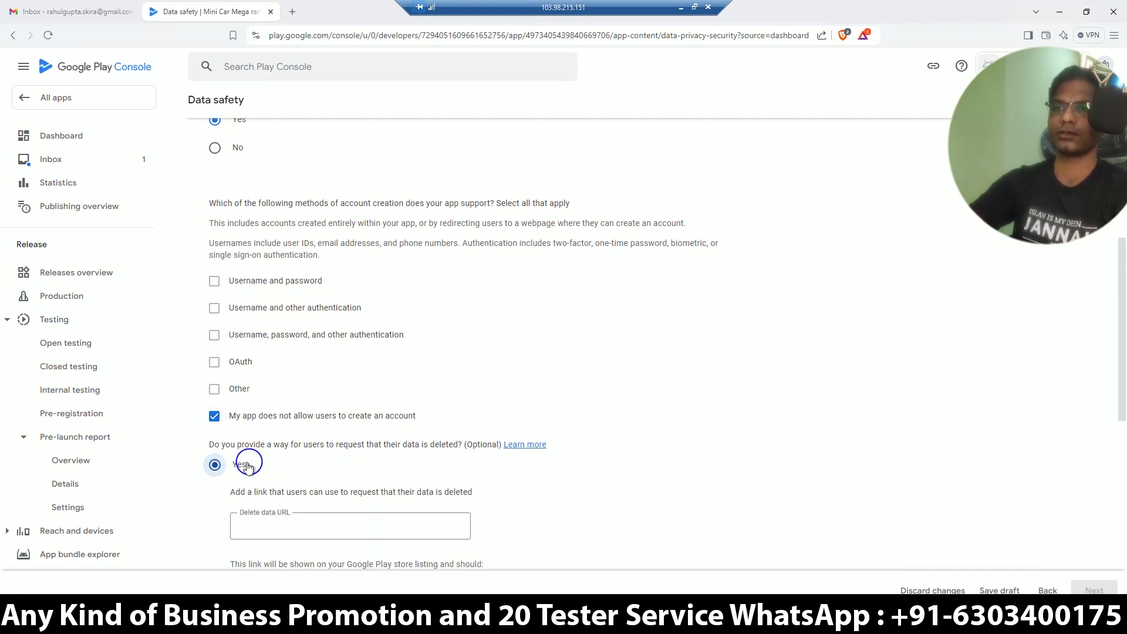
scroll(333, 467, "down", 3)
left_click(215, 497)
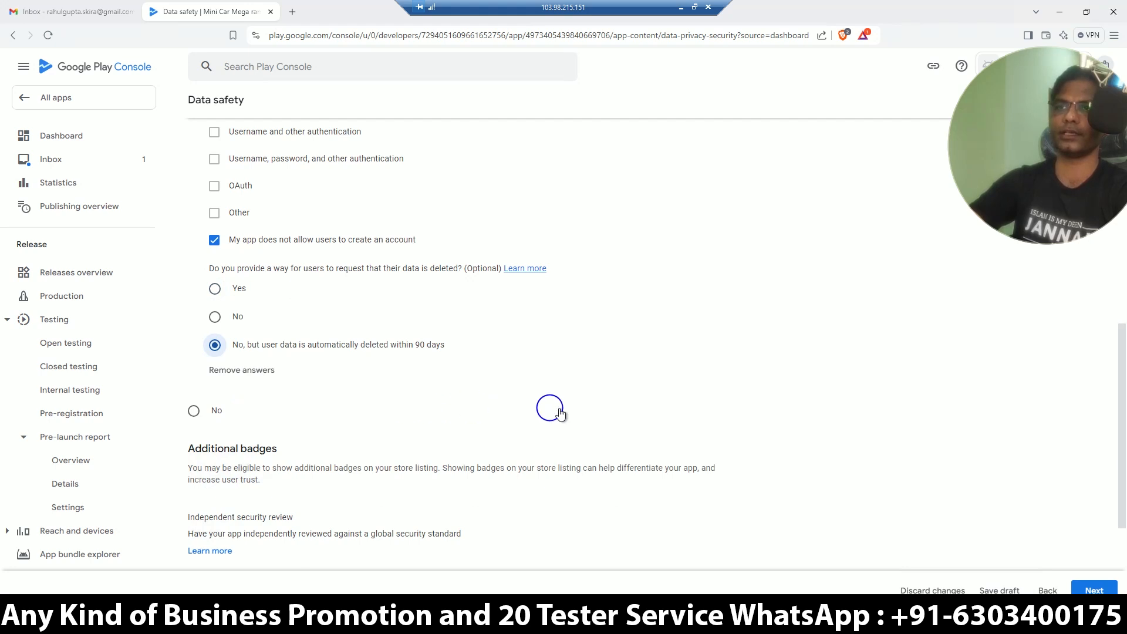
left_click(1094, 588)
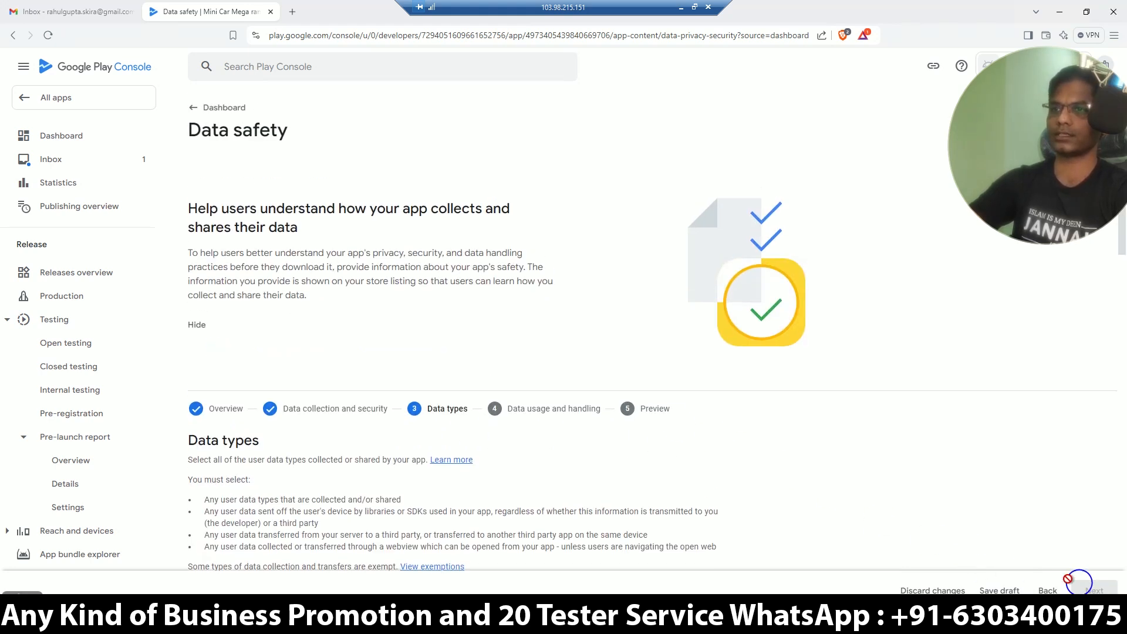
- Select Crash logs, Diagnostics, and Device or other IDs as the collected data types, then continue to Data usage and handling
scroll(648, 400, "down", 5)
scroll(648, 400, "down", 10)
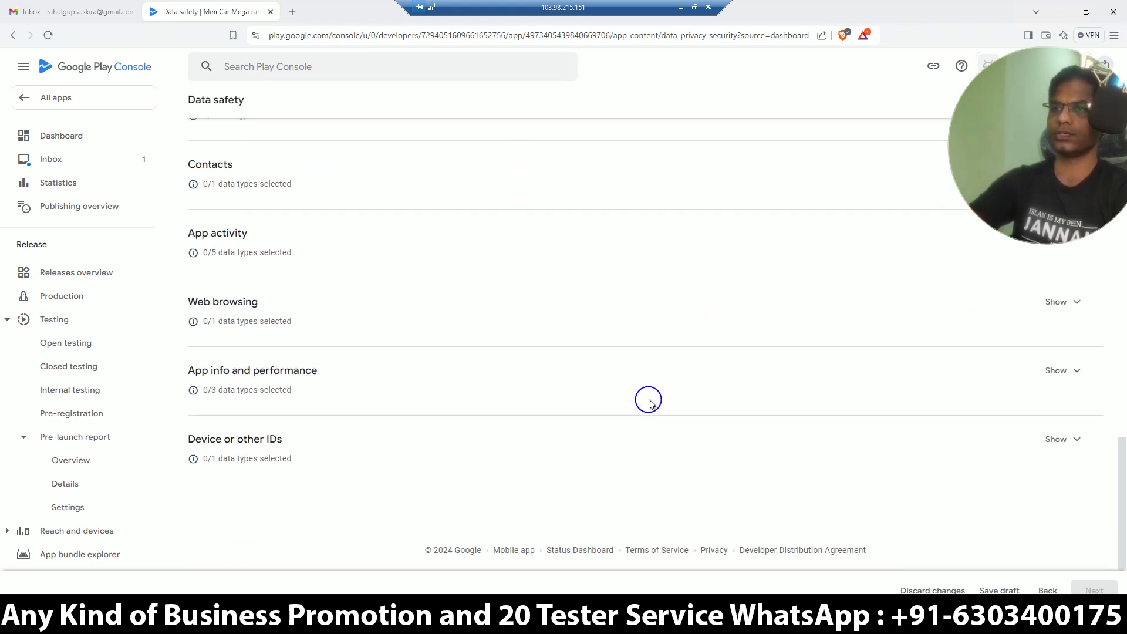
left_click(1061, 369)
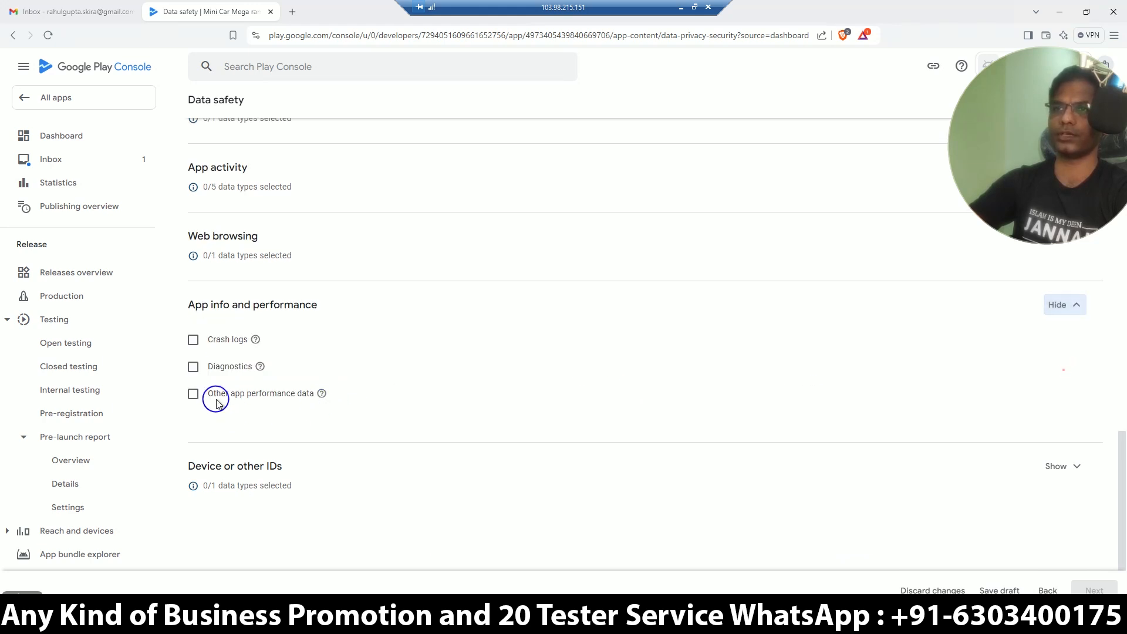
left_click(194, 343)
left_click(194, 365)
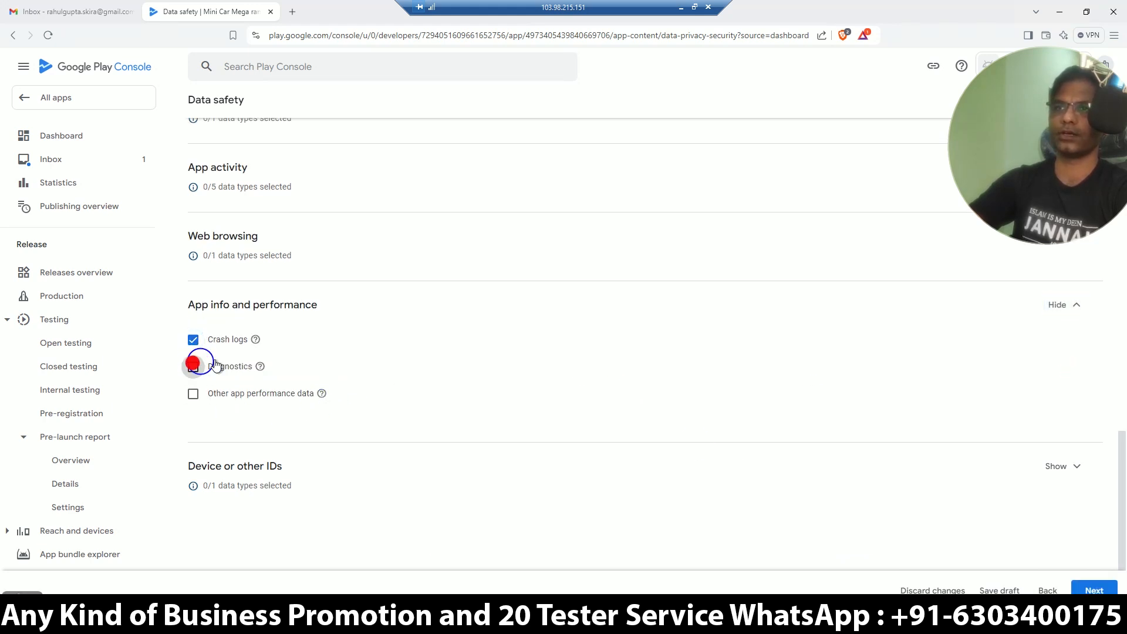
left_click(1064, 468)
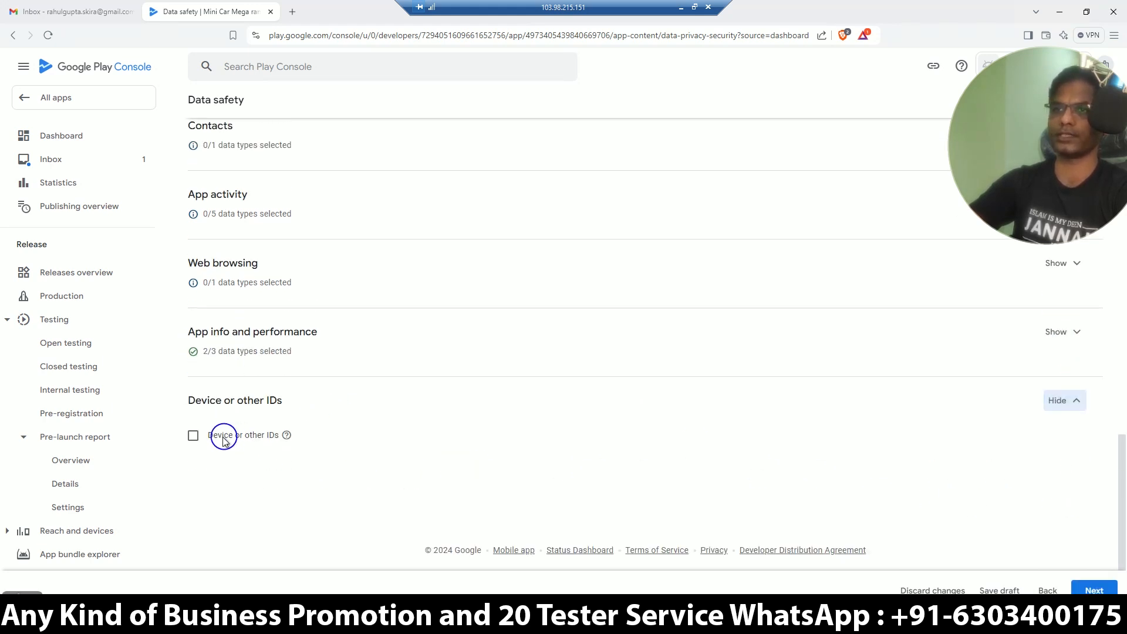
left_click(195, 436)
left_click(1096, 589)
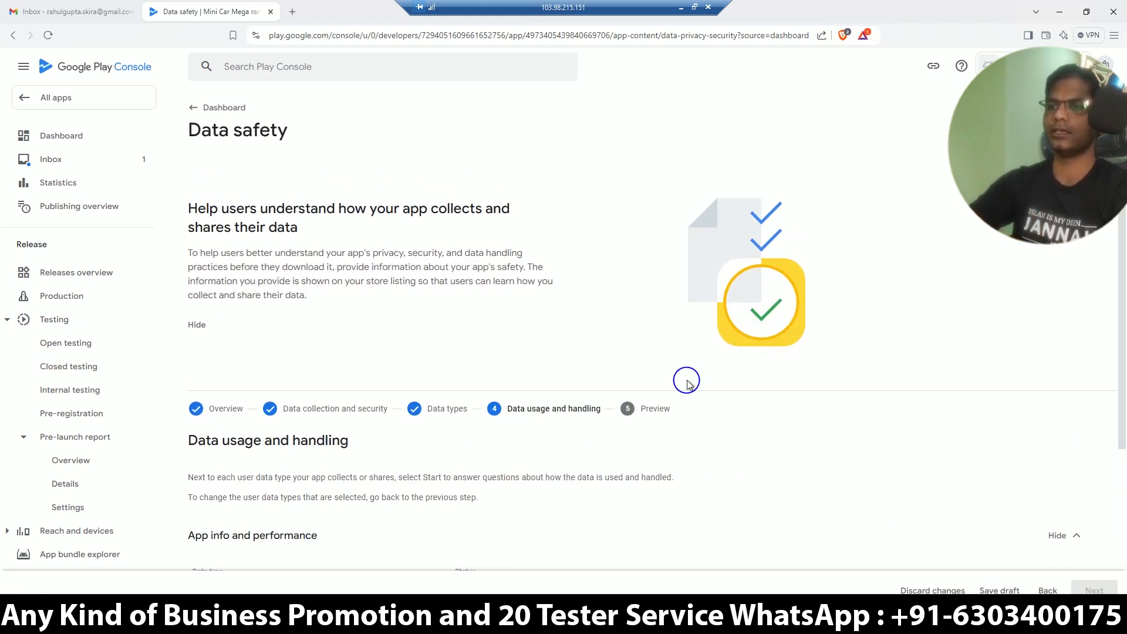
- Declare Crash logs as collected, processed ephemerally, and required, for Analytics and Advertising or marketing, and save
scroll(688, 382, "down", 4)
left_click(1053, 373)
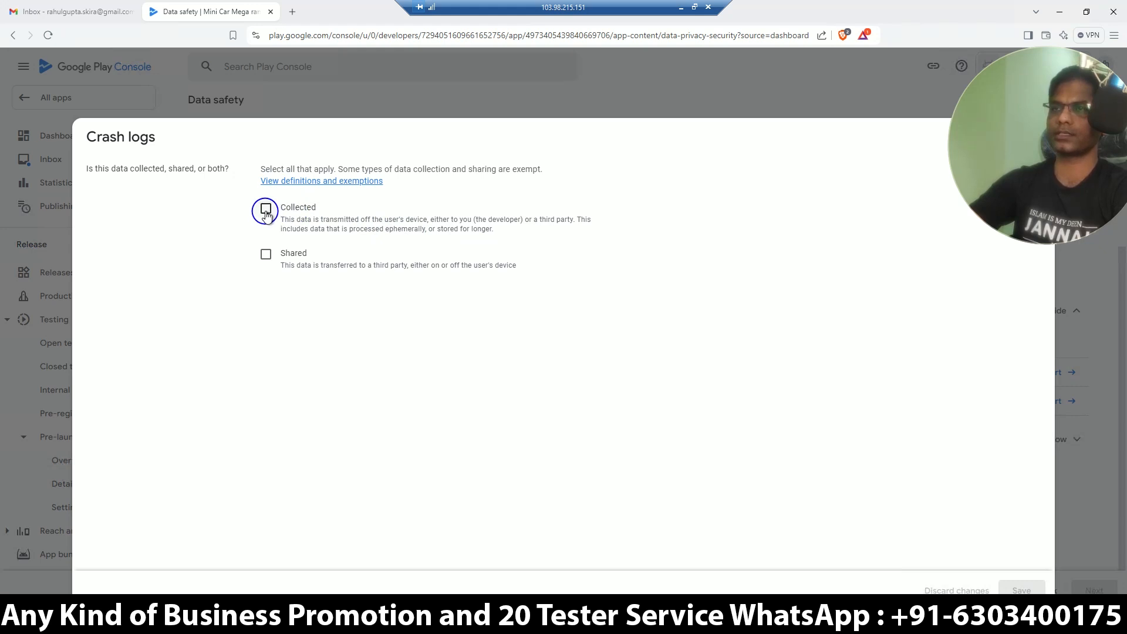
left_click(265, 210)
left_click(267, 390)
left_click(267, 459)
scroll(383, 392, "down", 4)
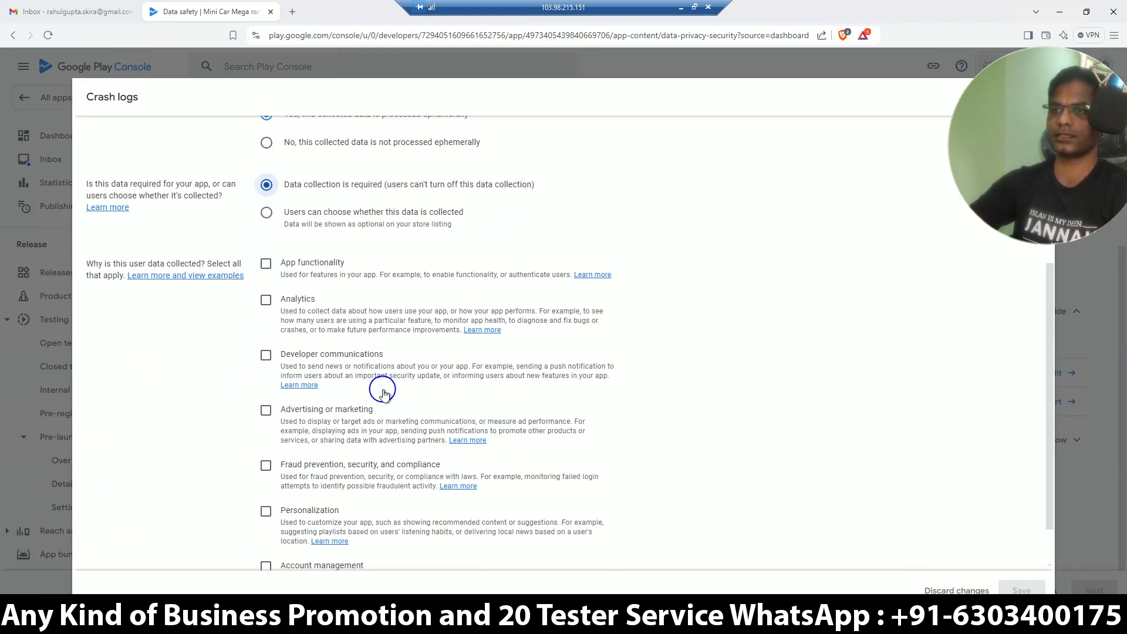
left_click(266, 269)
left_click(265, 380)
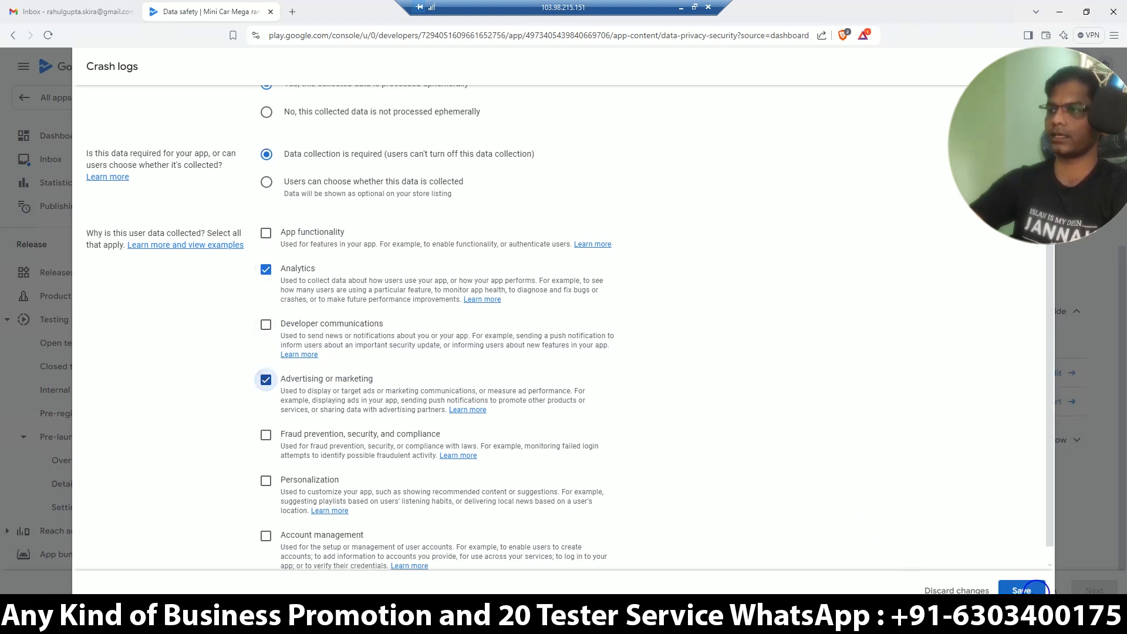
left_click(1024, 590)
- Declare Diagnostics as collected, processed ephemerally, and required, for Analytics and Advertising or marketing, and save
left_click(1048, 401)
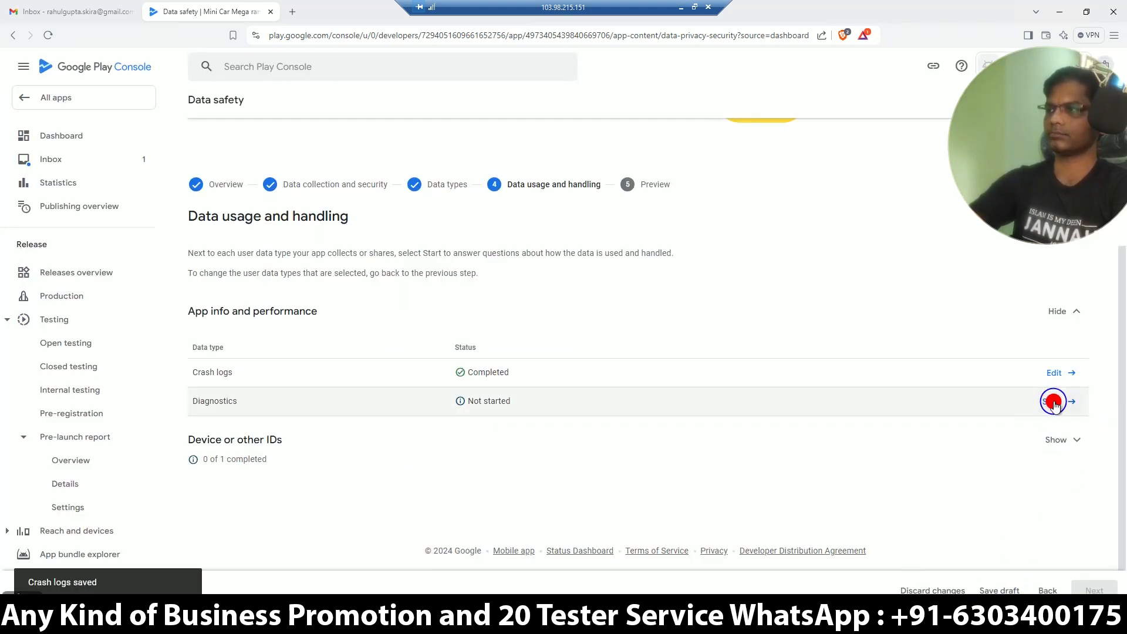
left_click(266, 208)
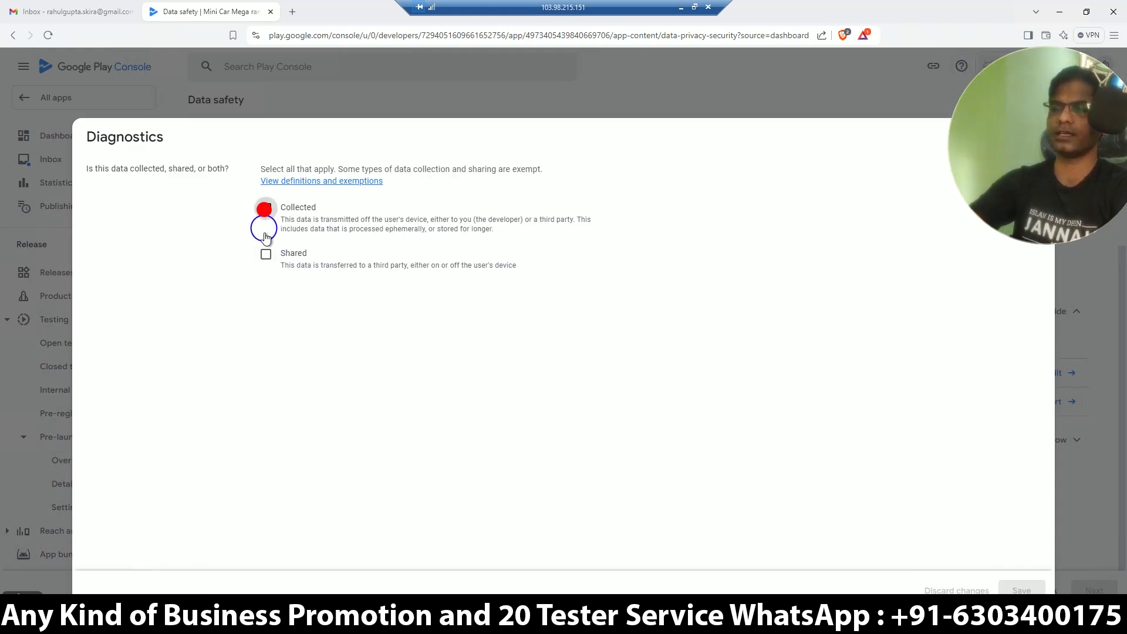
left_click(265, 388)
left_click(266, 459)
scroll(445, 421, "down", 1)
scroll(444, 421, "down", 4)
left_click(266, 248)
left_click(266, 359)
left_click(1022, 590)
- Declare Device or other IDs as collected, processed ephemerally, and required, for Analytics and Advertising or marketing, and save
left_click(1052, 439)
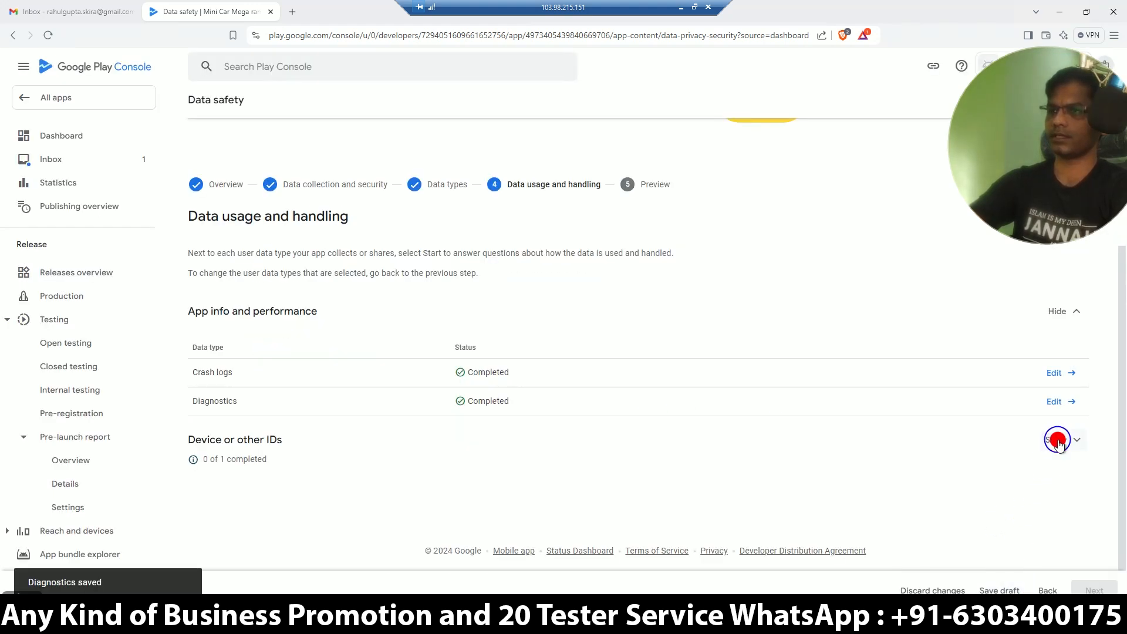
left_click(1051, 462)
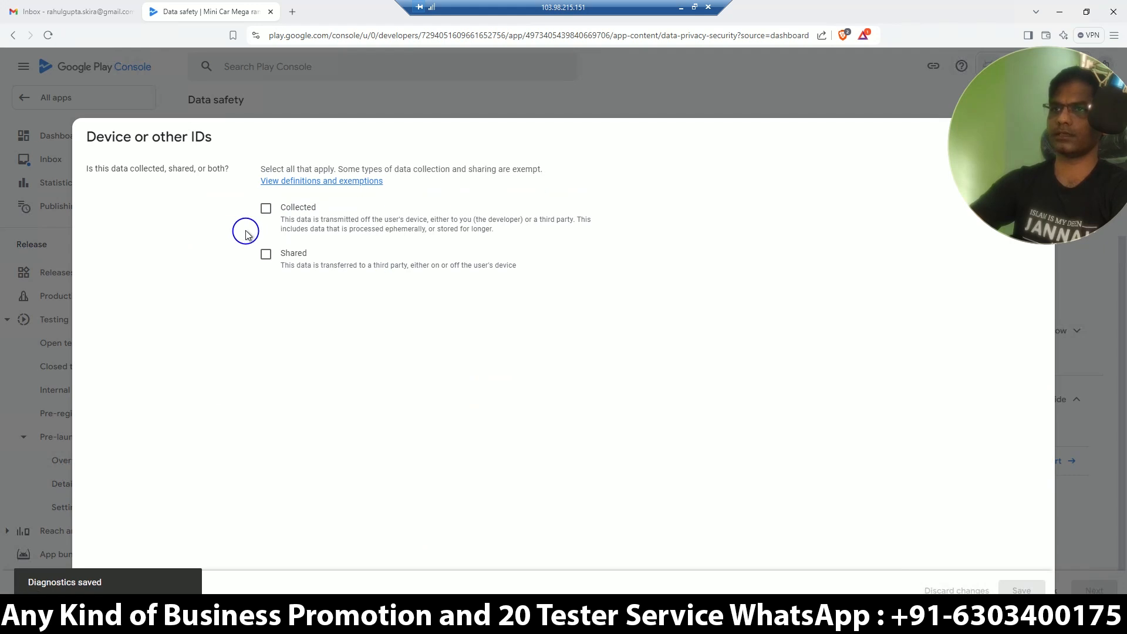
left_click(267, 208)
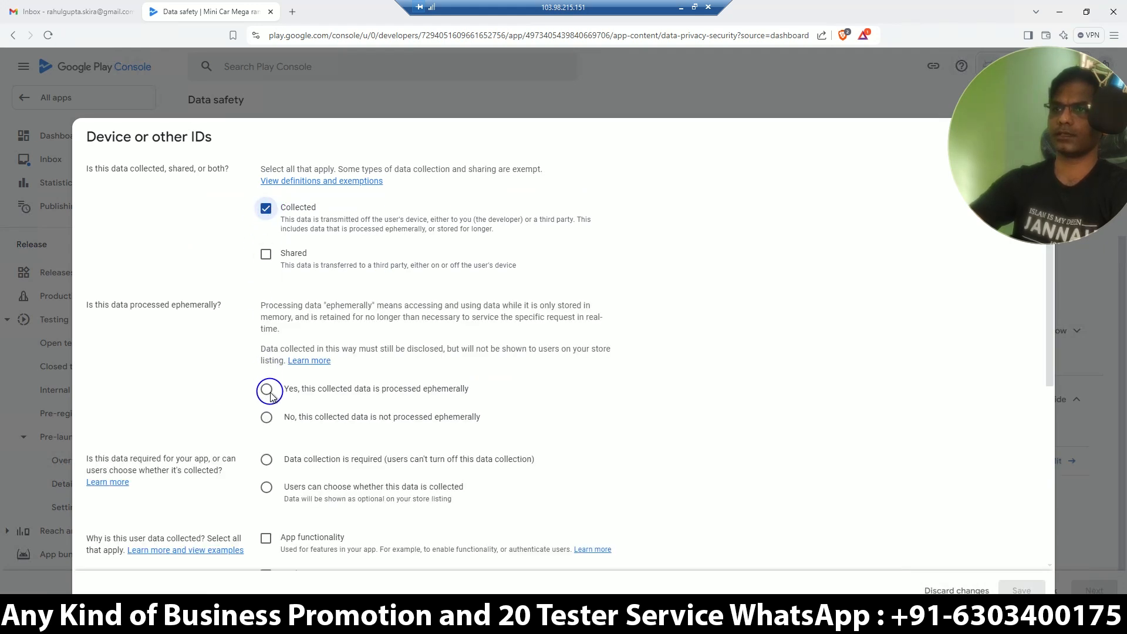
left_click(267, 390)
left_click(266, 459)
scroll(360, 407, "down", 4)
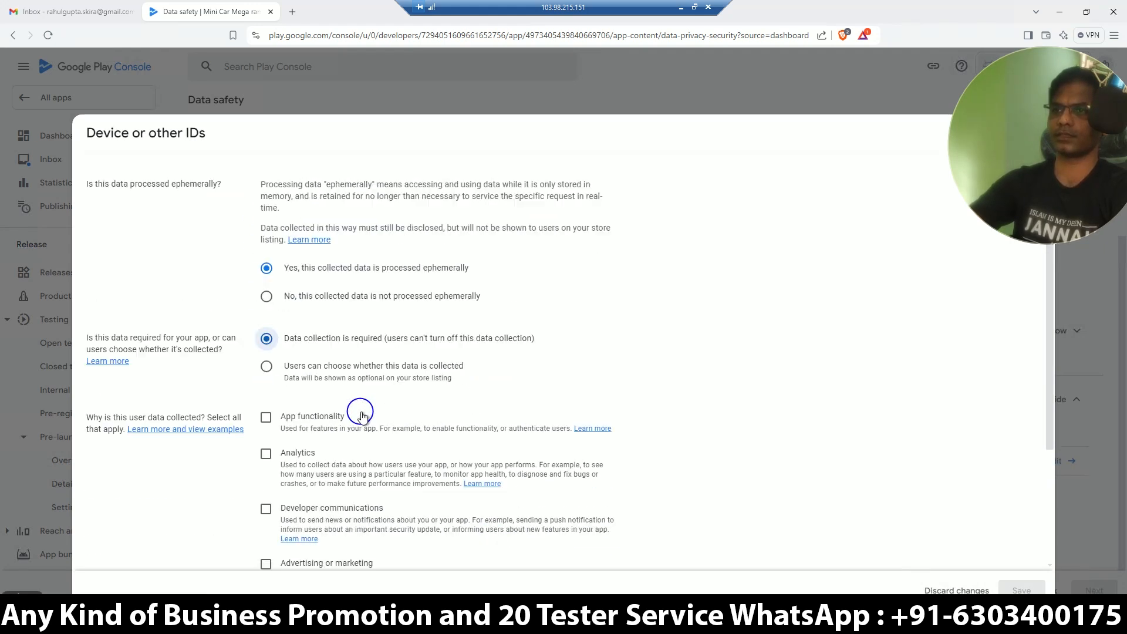
left_click(266, 330)
left_click(266, 439)
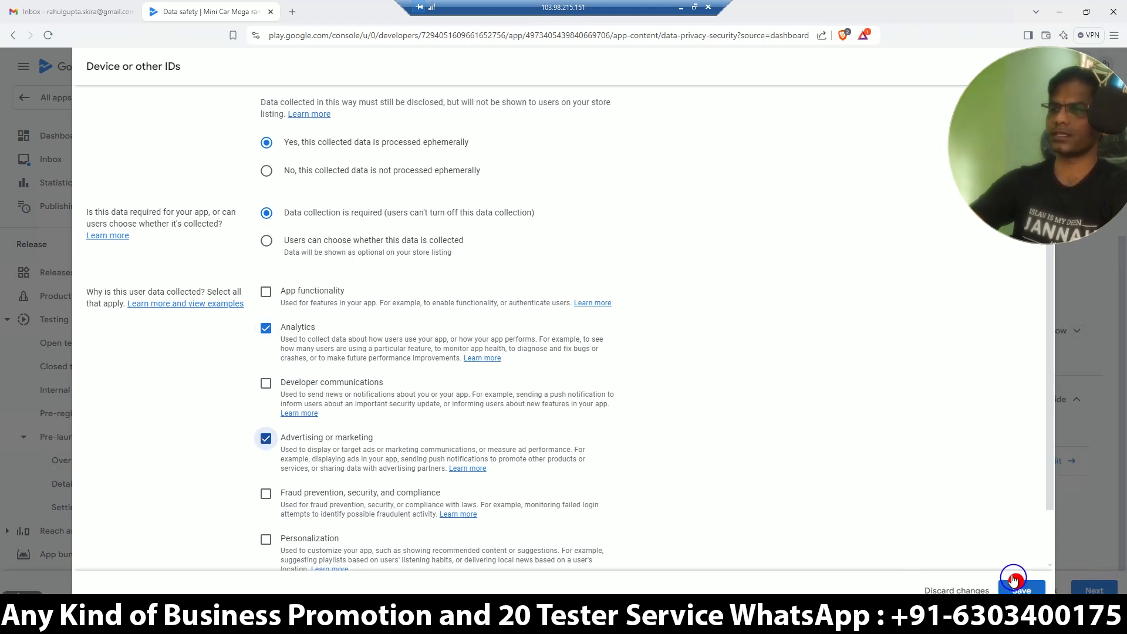
left_click(1016, 584)
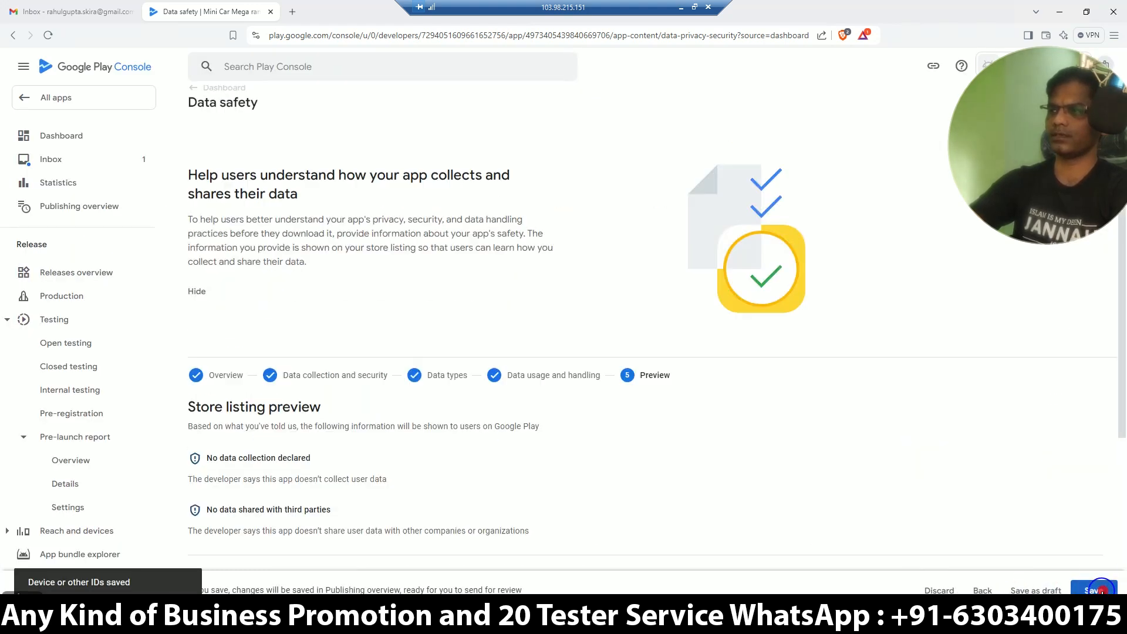
- Review the store listing preview, save the Data safety declaration, and return to the dashboard
scroll(914, 450, "down", 5)
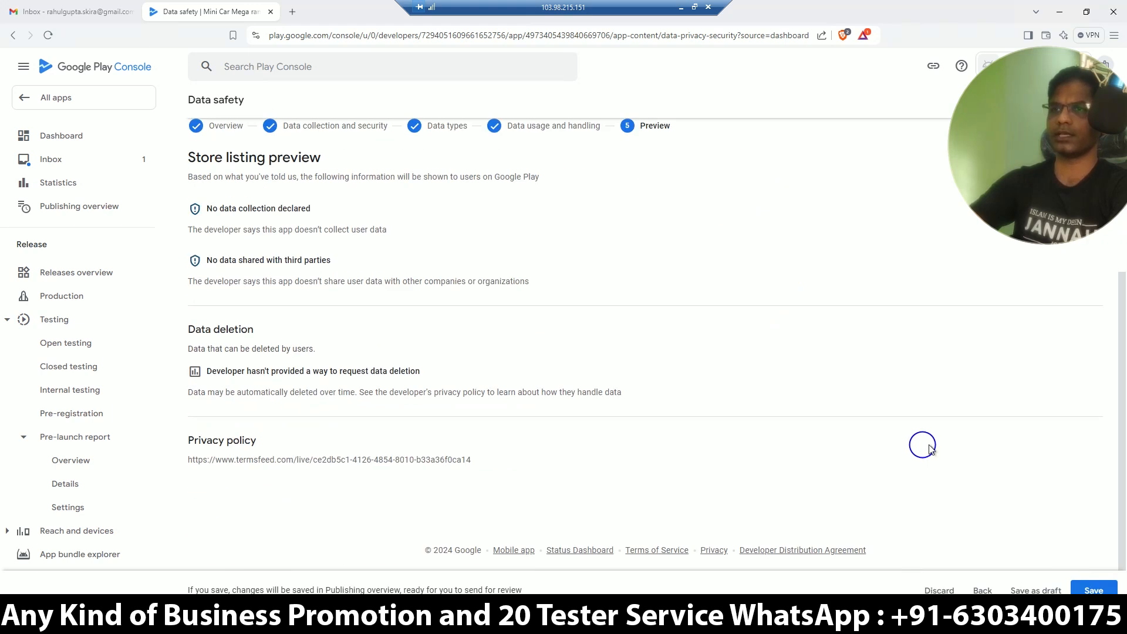
left_click(1096, 587)
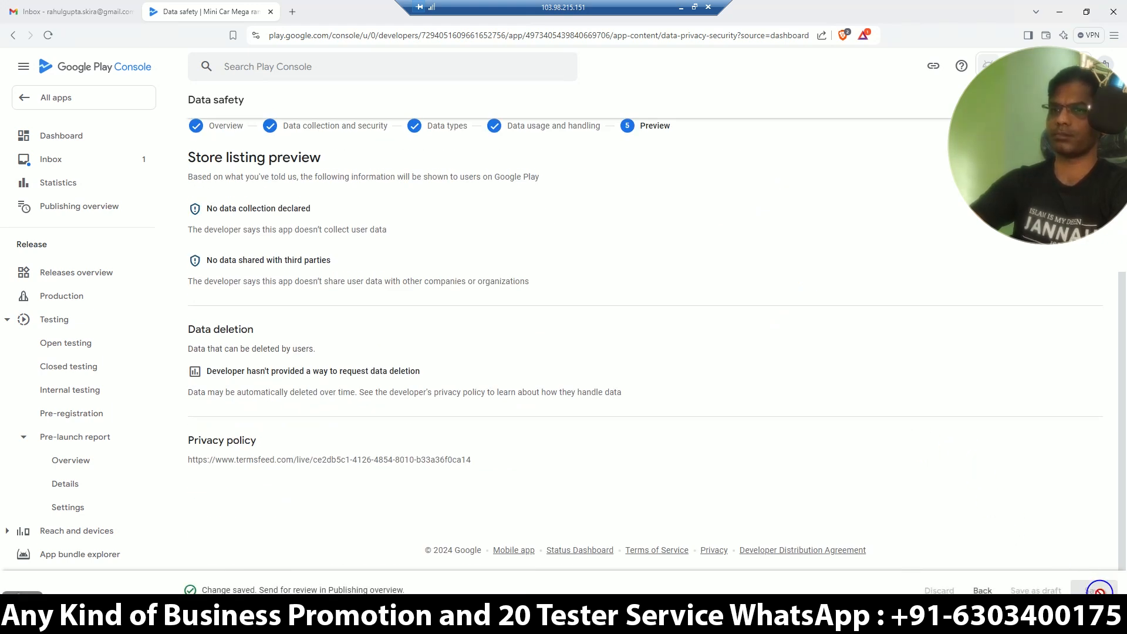
scroll(411, 254, "up", 5)
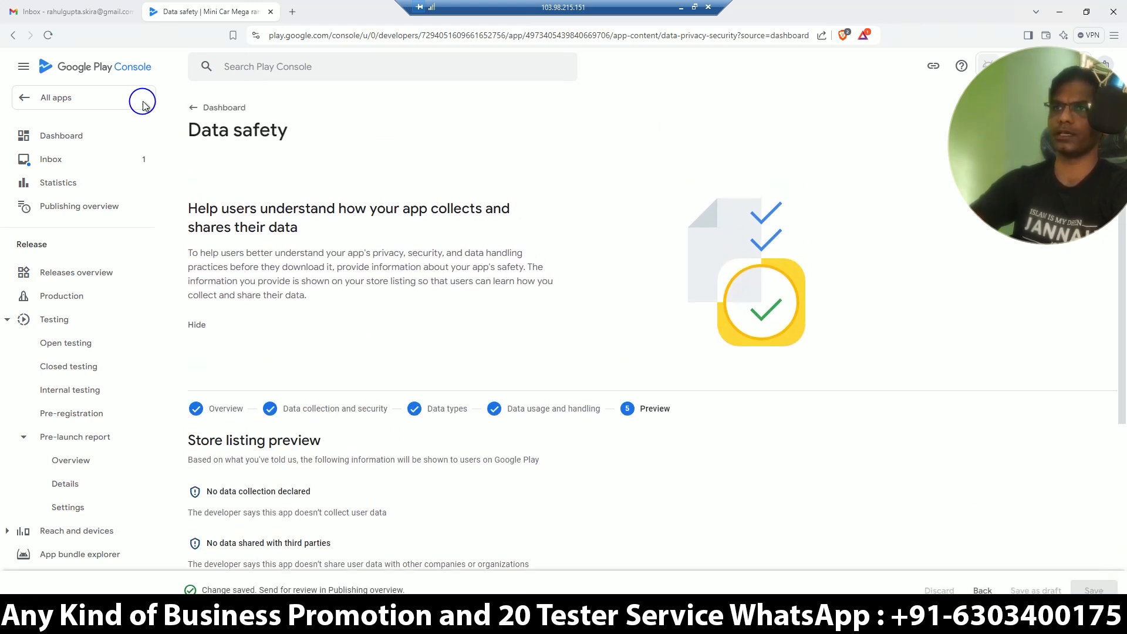
left_click(195, 108)
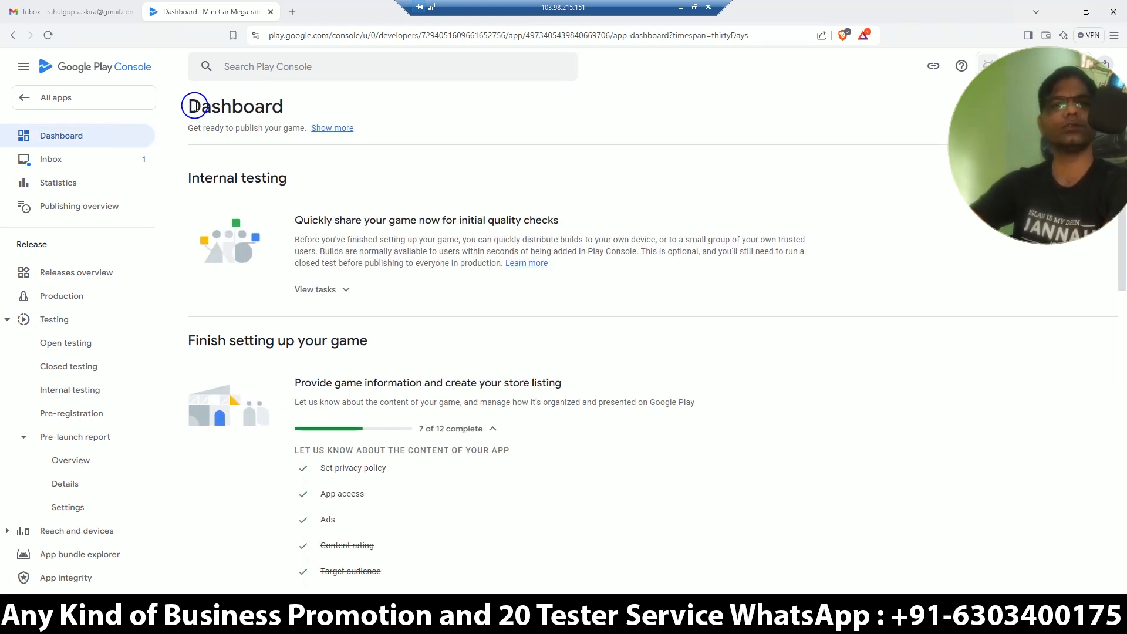
- Declare in the Government apps task that the app is not developed by or for a government, and save
scroll(196, 107, "down", 5)
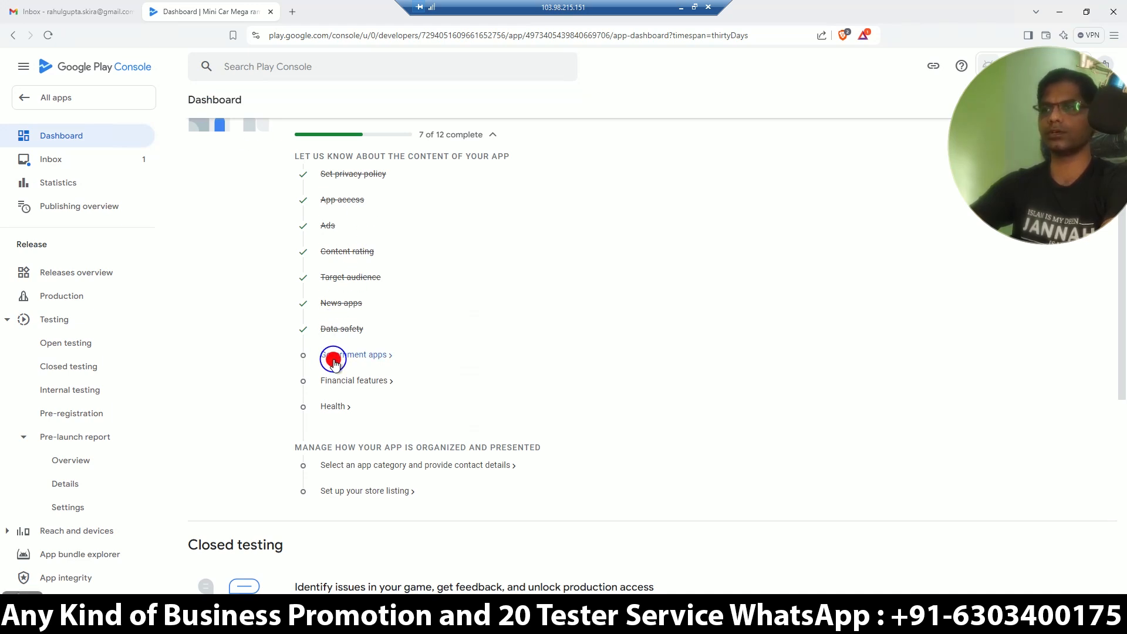
left_click(334, 360)
left_click(193, 285)
left_click(1076, 589)
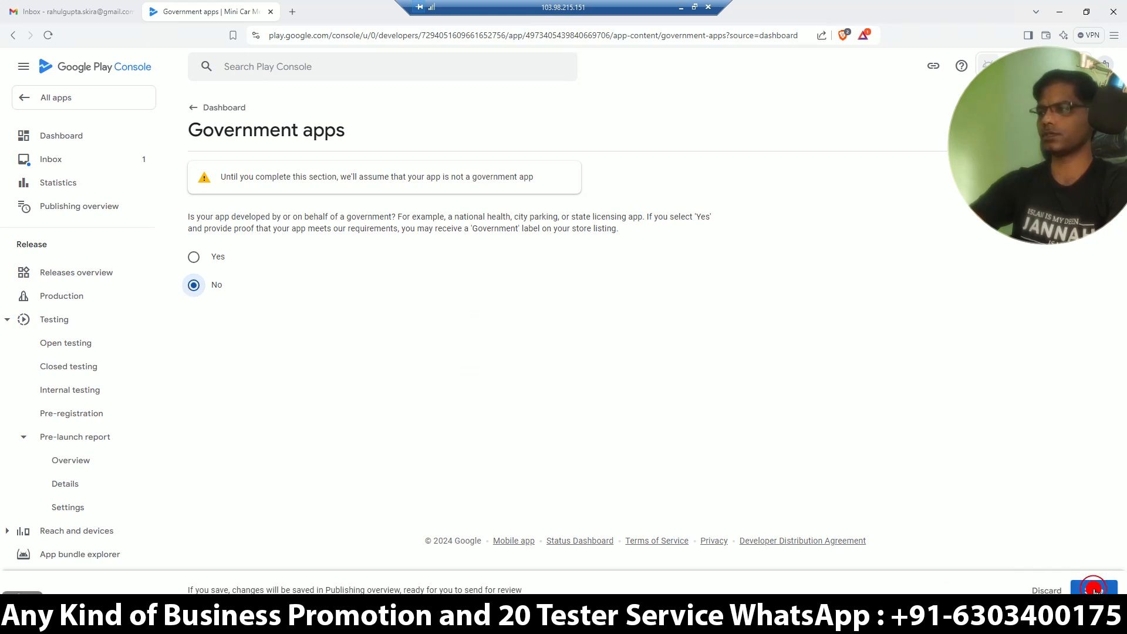
- Declare in the Financial features task that the app doesn't provide any financial features, and save
left_click(191, 108)
scroll(743, 317, "down", 2)
scroll(743, 317, "down", 2)
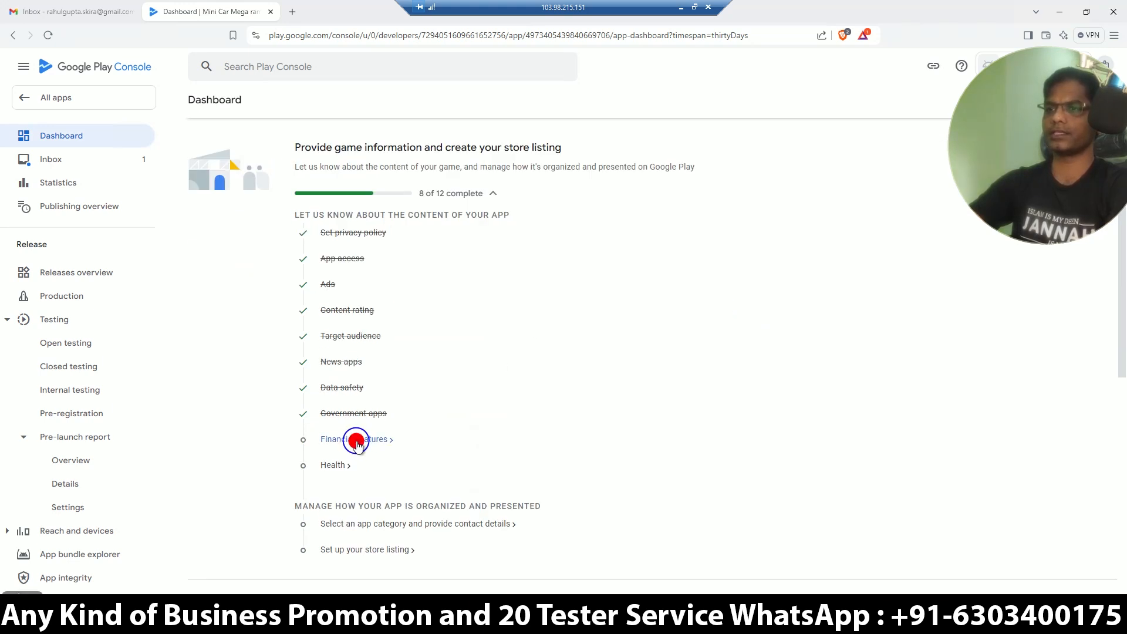
left_click(357, 441)
scroll(365, 403, "down", 9)
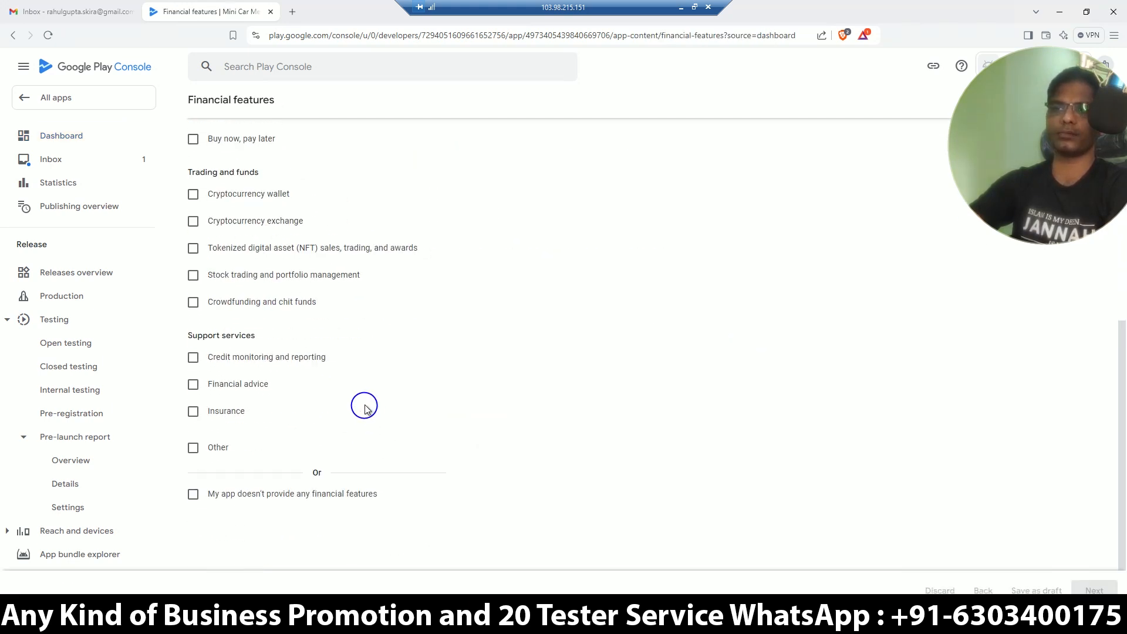
scroll(365, 409, "down", 1)
left_click(194, 439)
left_click(1097, 590)
left_click(1093, 590)
- Declare in the Health task that the app does not have any health features, and save
left_click(195, 109)
scroll(495, 285, "down", 4)
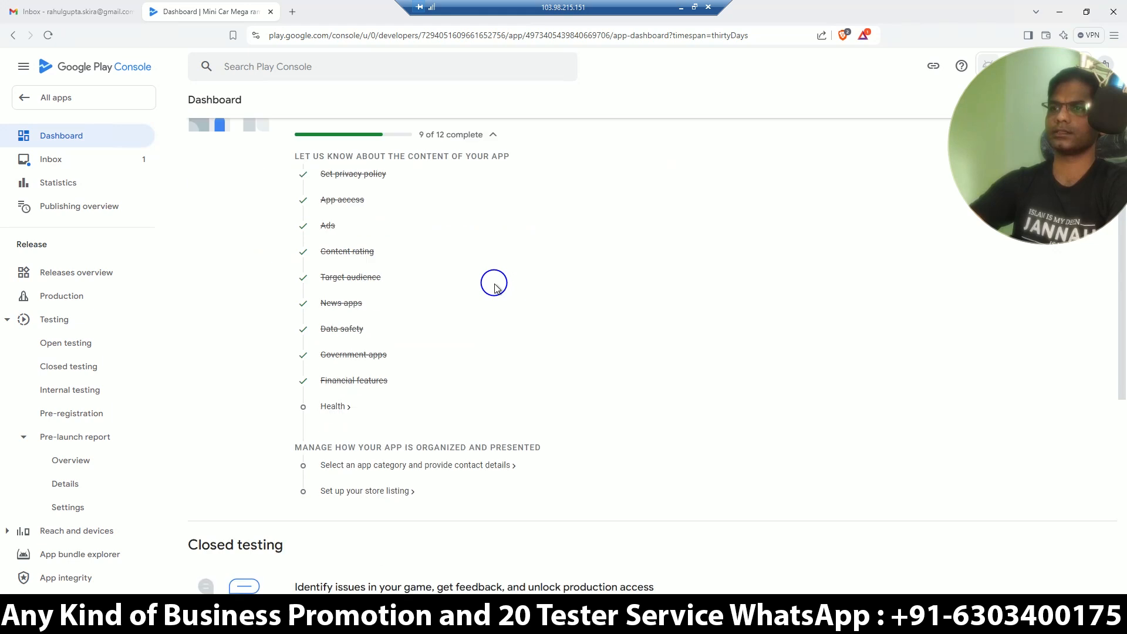
scroll(495, 284, "down", 3)
left_click(338, 287)
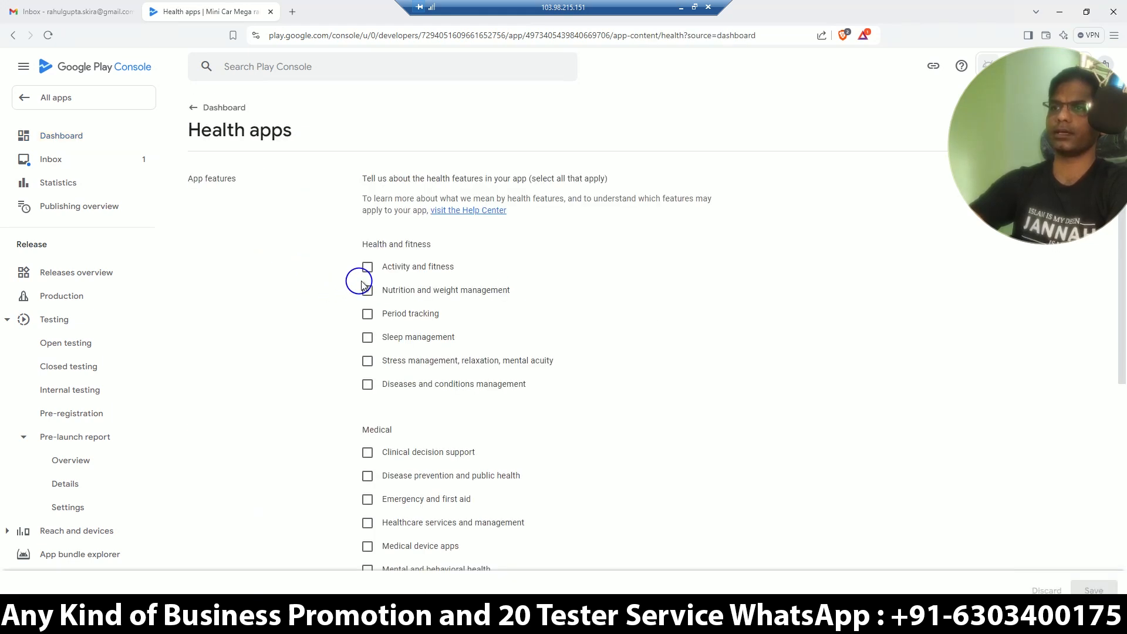
scroll(648, 295, "down", 6)
left_click(368, 464)
left_click(1083, 586)
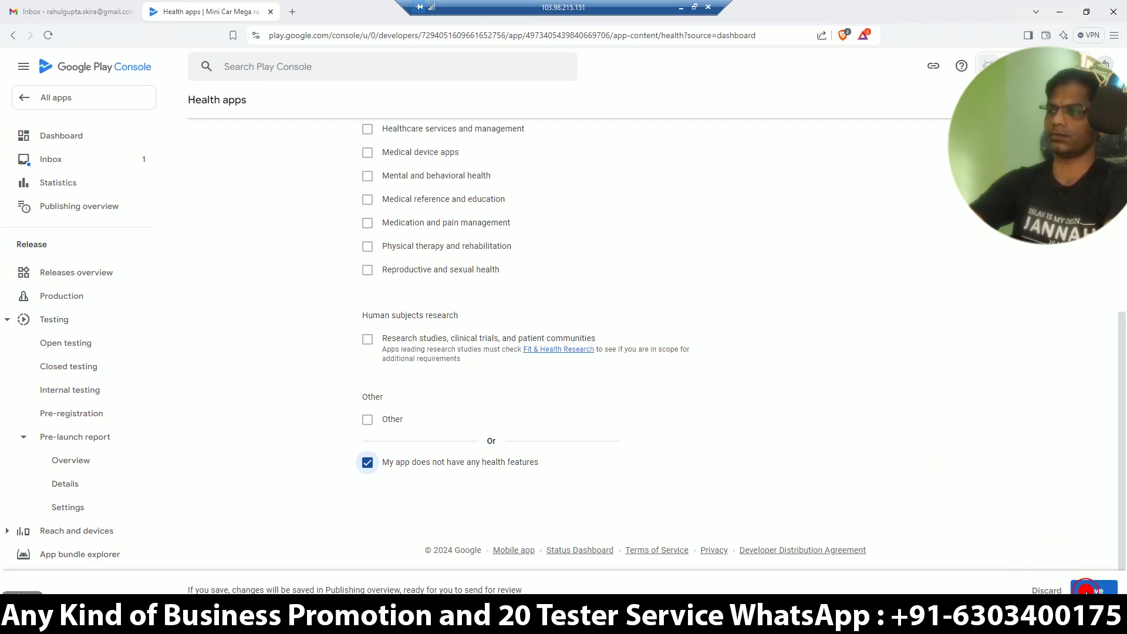
- Set the app category to Racing in the category and contact details task, save, and close the category editor
scroll(241, 192, "up", 7)
left_click(196, 108)
scroll(372, 329, "down", 7)
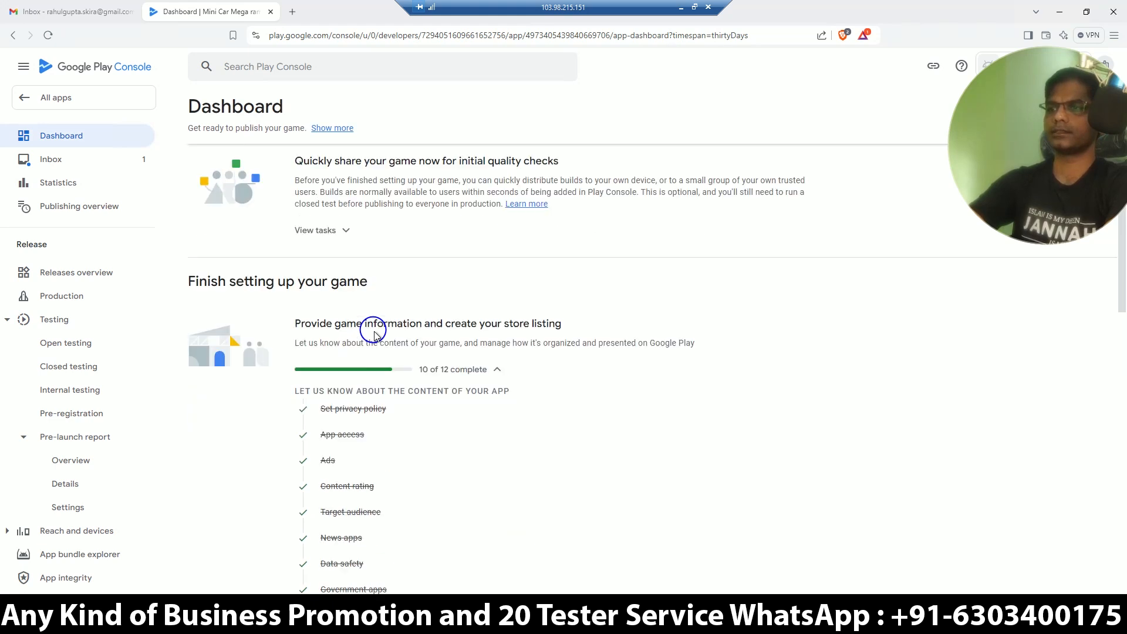
scroll(374, 331, "down", 1)
left_click(382, 232)
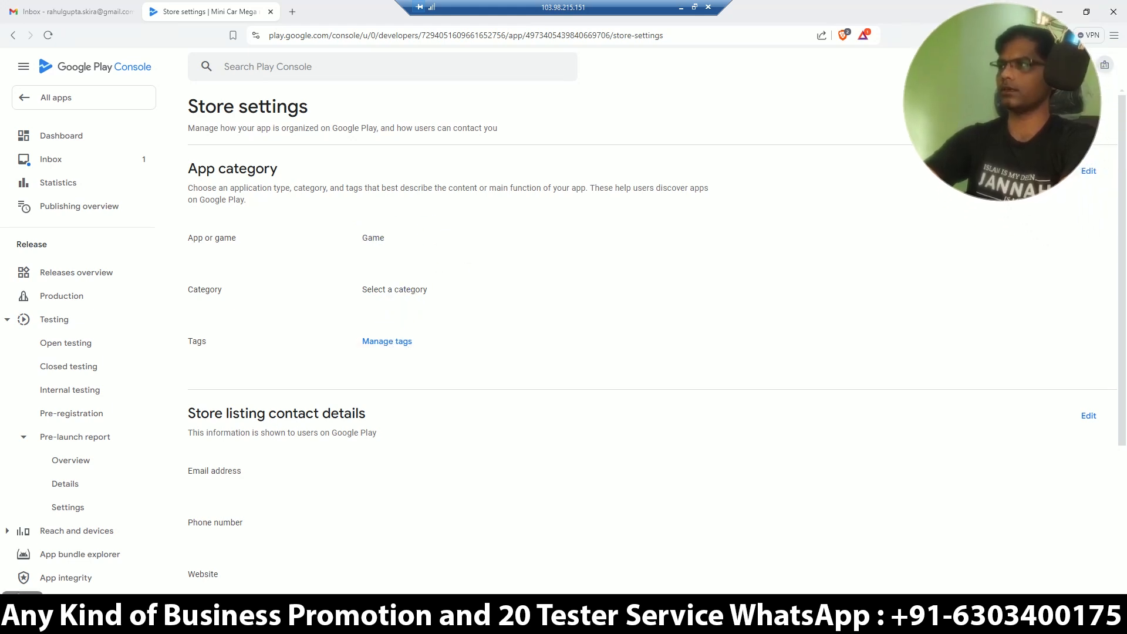
left_click(1090, 171)
left_click(320, 287)
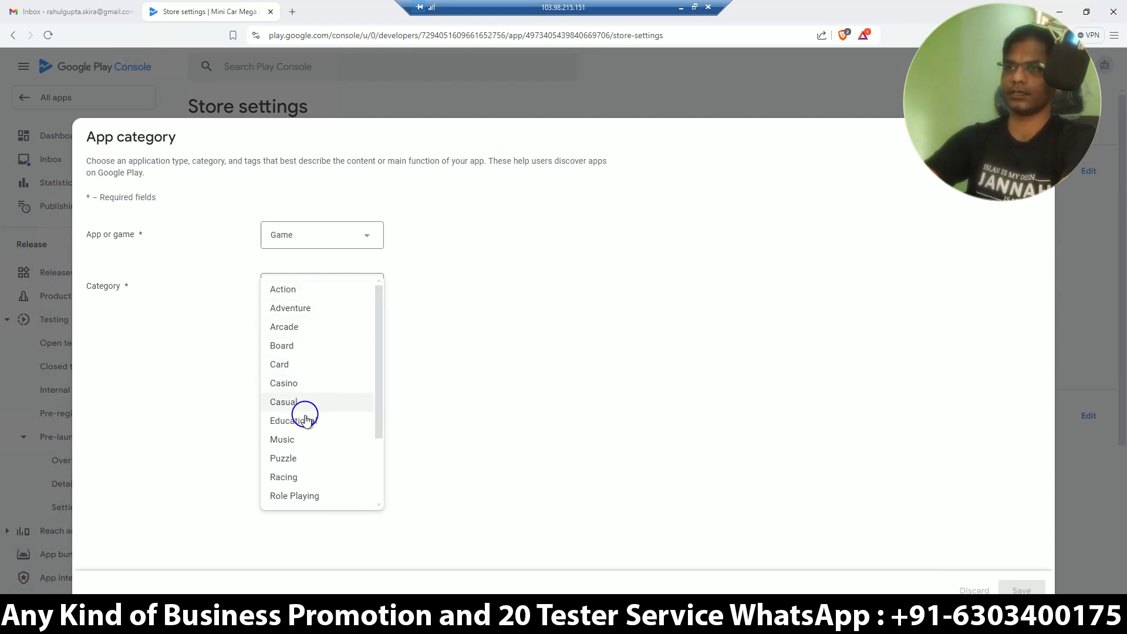
left_click(296, 478)
left_click(1020, 589)
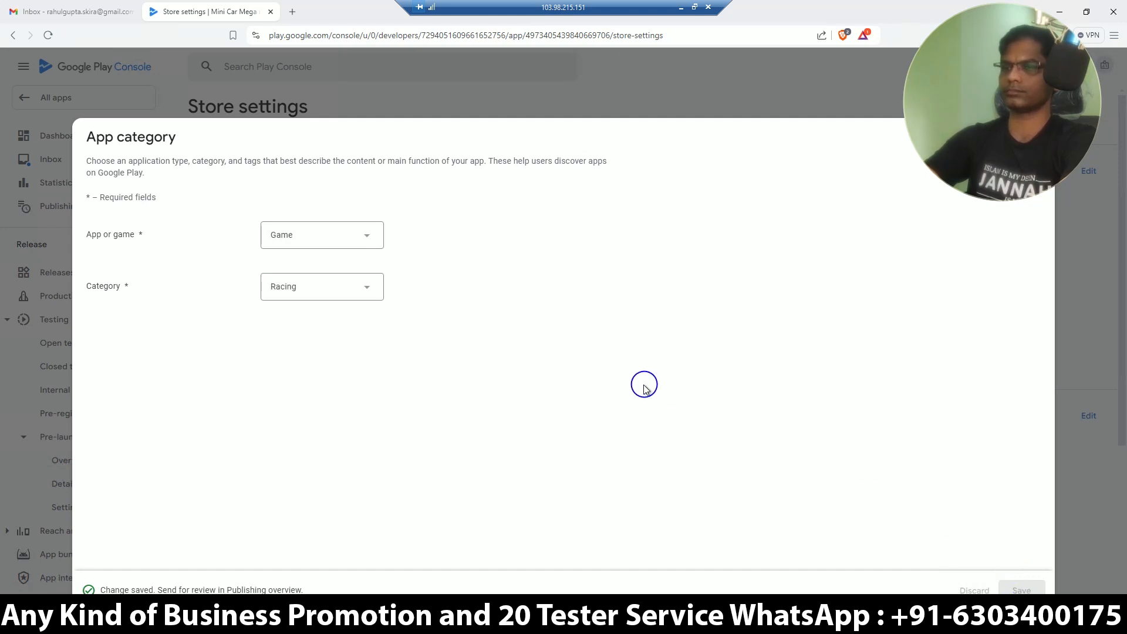
left_click(1093, 331)
- Open the store settings' tag manager and filter the tags by the Racing category
left_click(373, 344)
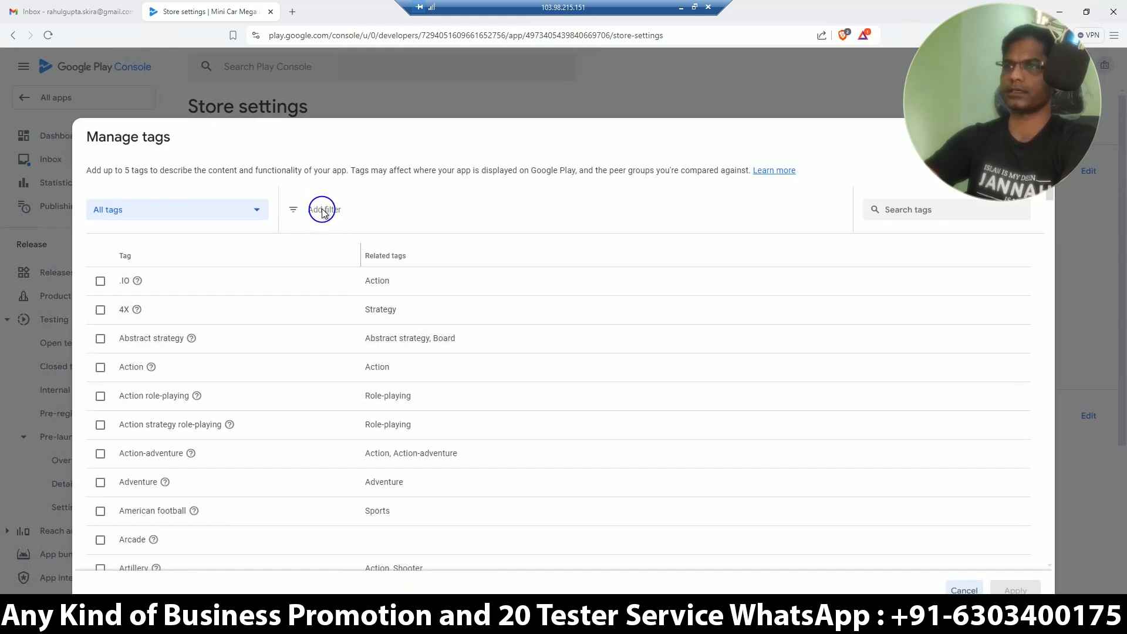
left_click(323, 209)
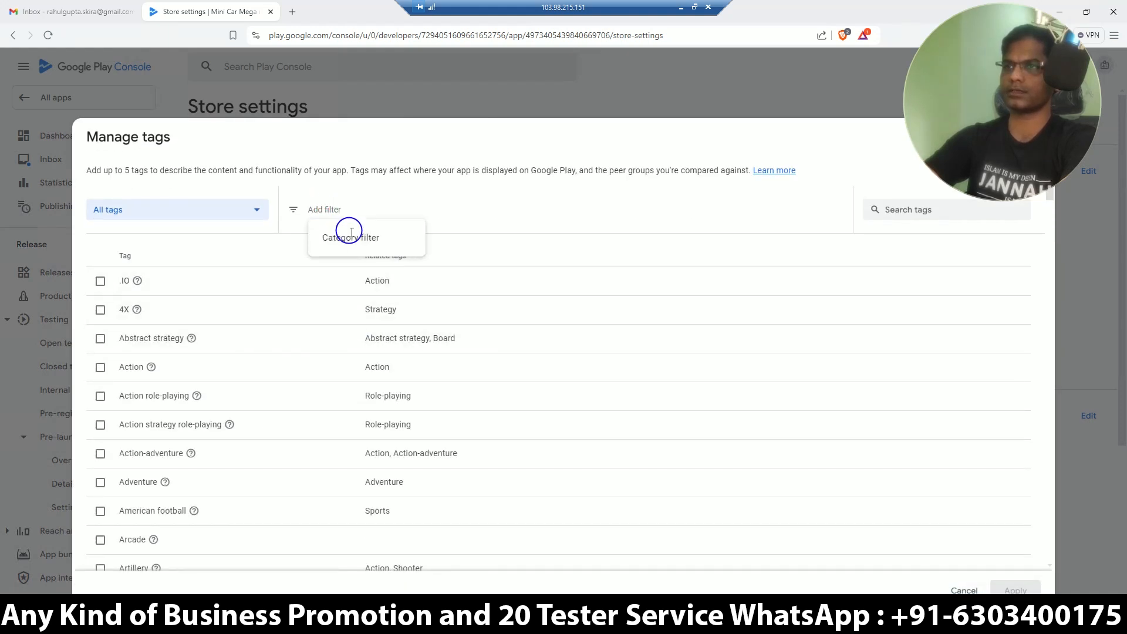
left_click(351, 236)
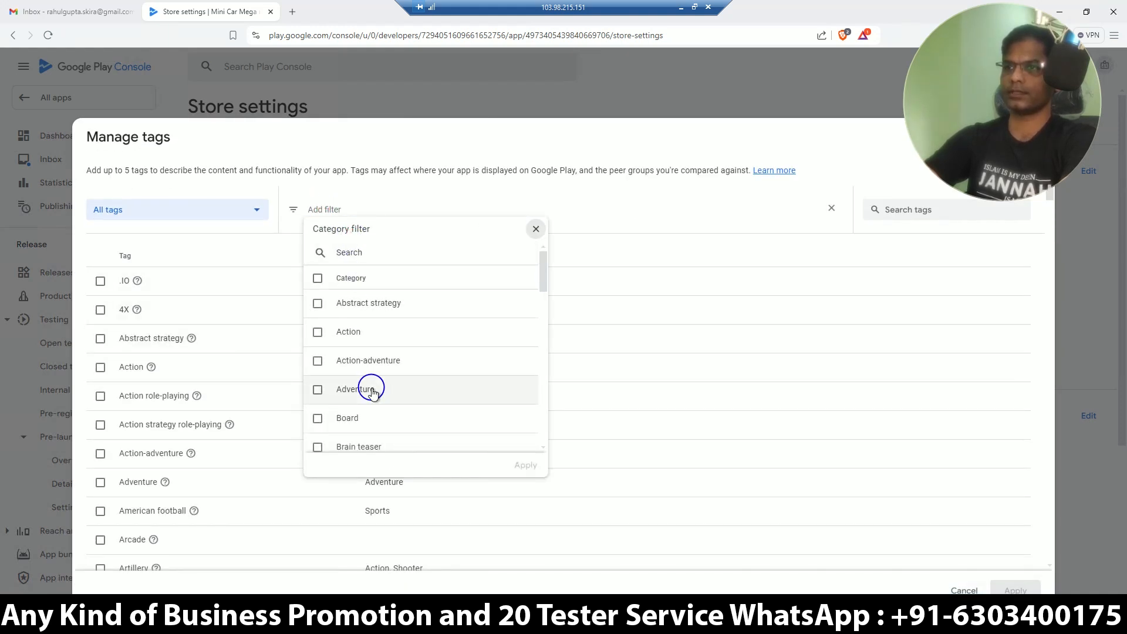
scroll(372, 393, "down", 5)
scroll(372, 392, "down", 4)
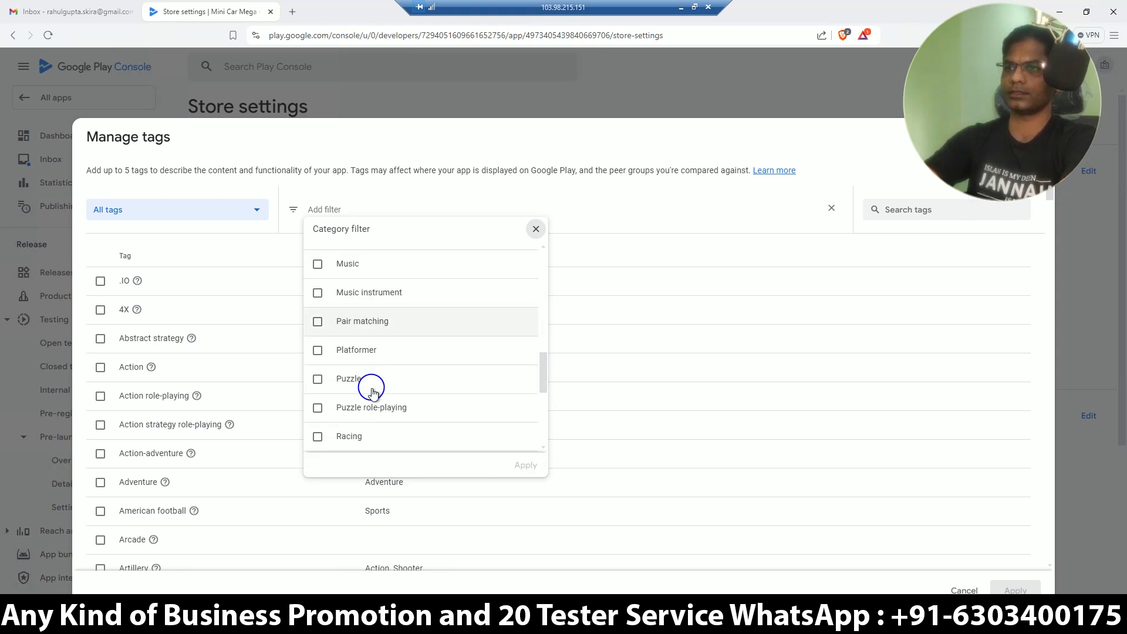
left_click(317, 436)
left_click(519, 466)
- Apply the tags Car racing, Drag racing, Kart racing, Motorcycle racing and Racing to the app
left_click(102, 281)
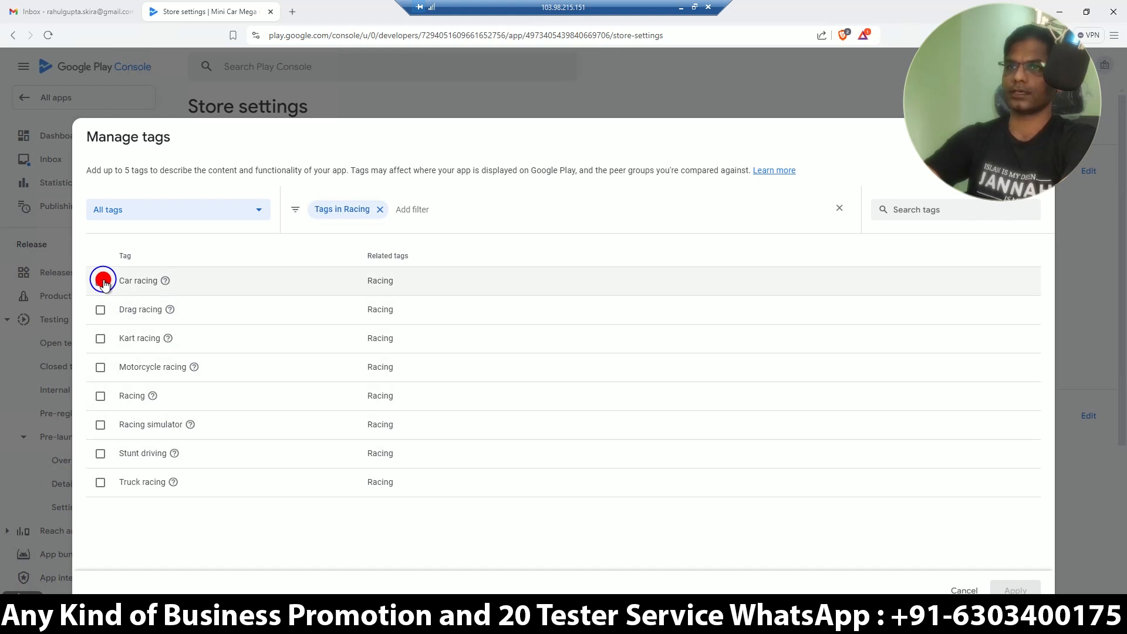
left_click(100, 309)
left_click(100, 338)
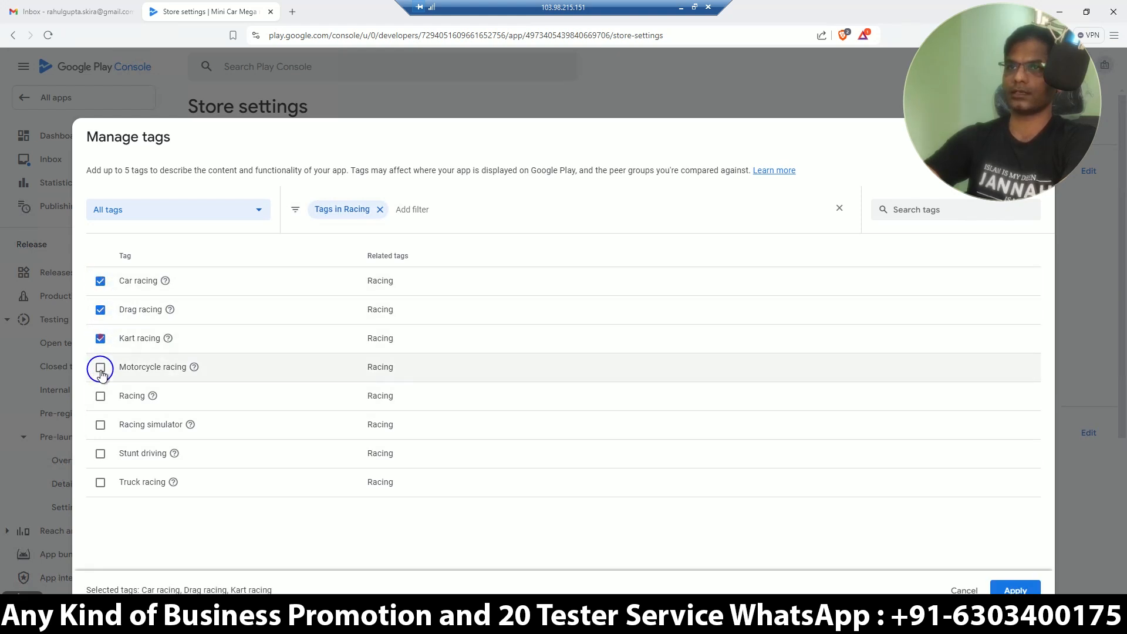
left_click(101, 368)
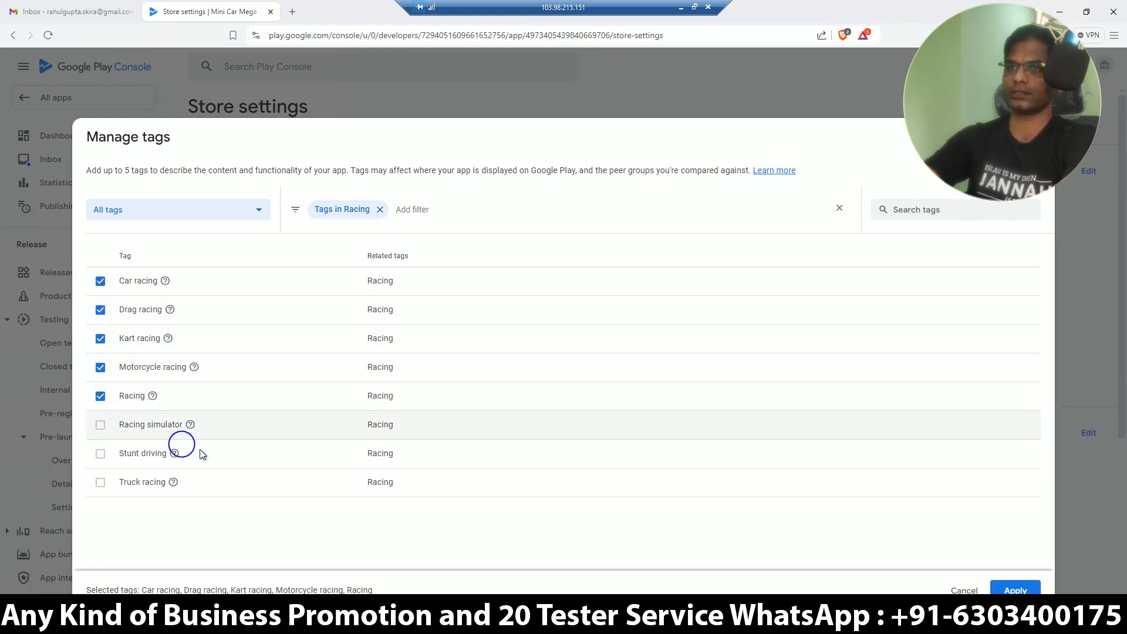
left_click(1015, 590)
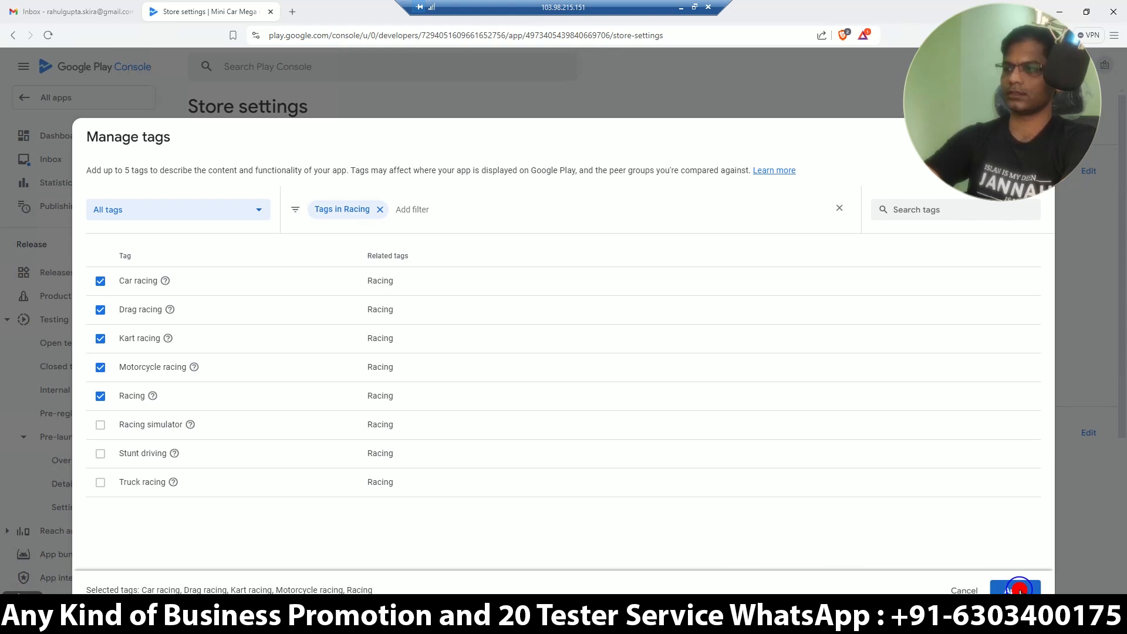
- Open the store listing contact details for editing, then switch to Gmail and copy the account's email address
scroll(963, 541, "down", 3)
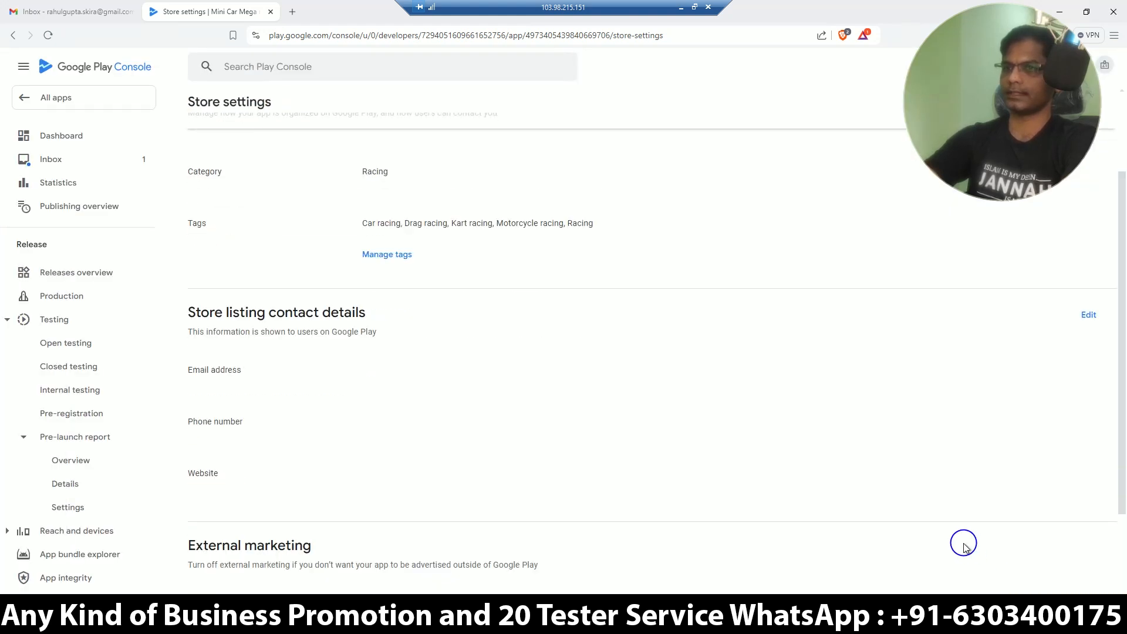
left_click(1093, 256)
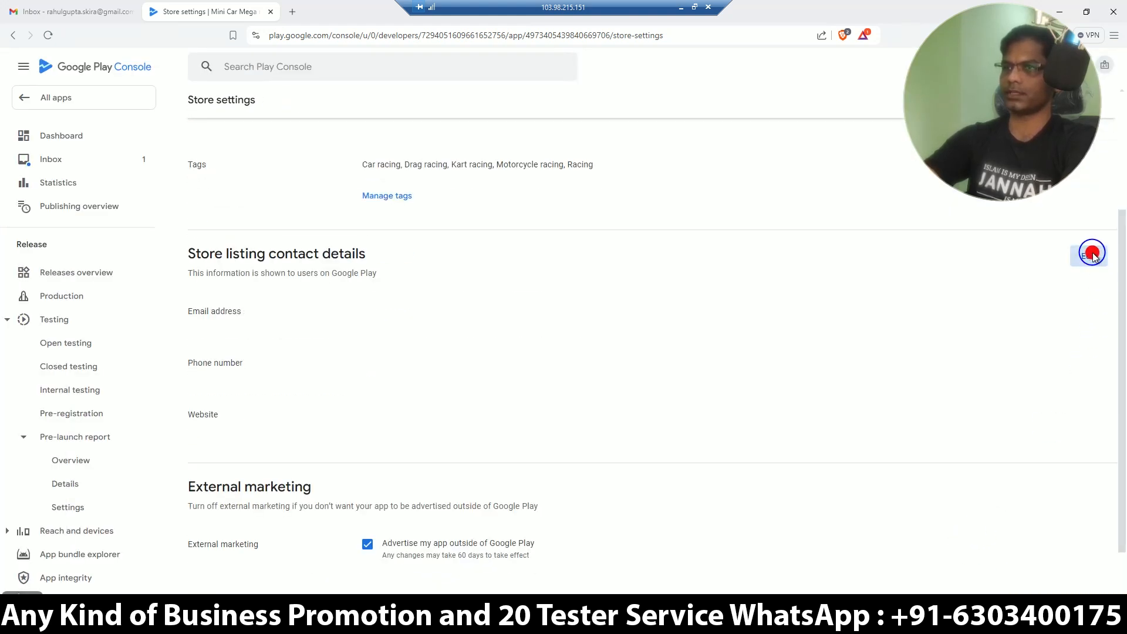
left_click(50, 11)
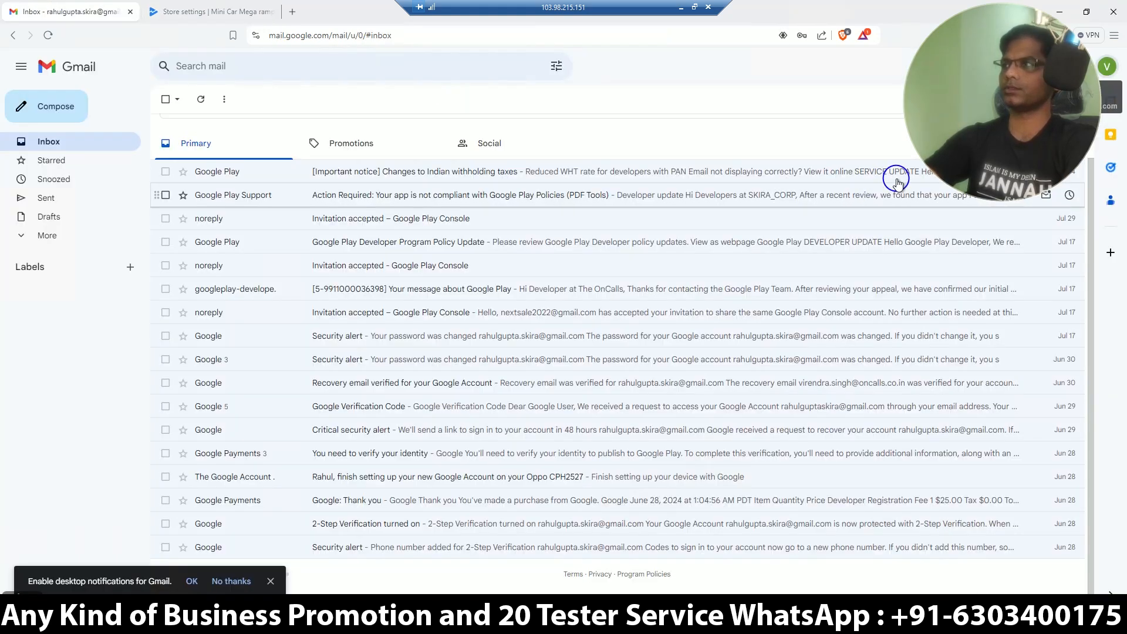
left_click(1107, 65)
triple_click(945, 101)
right_click(947, 103)
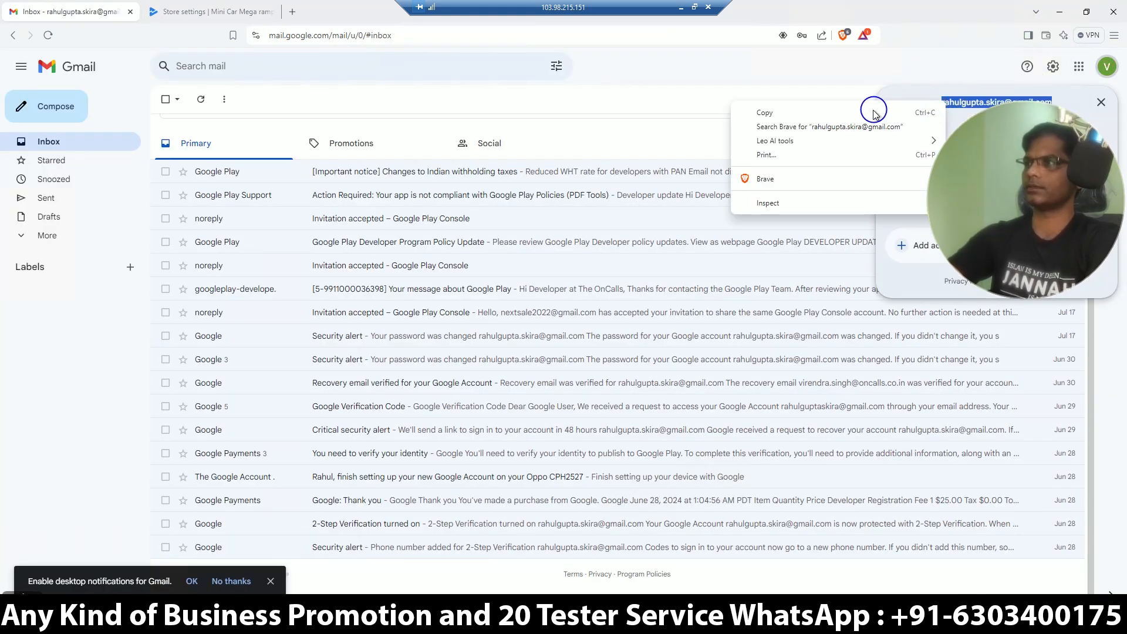
left_click(868, 110)
- Switch back to Play Console, paste the copied email address into the store listing contact details, and save
left_click(192, 11)
left_click(341, 217)
key("ctrl+v")
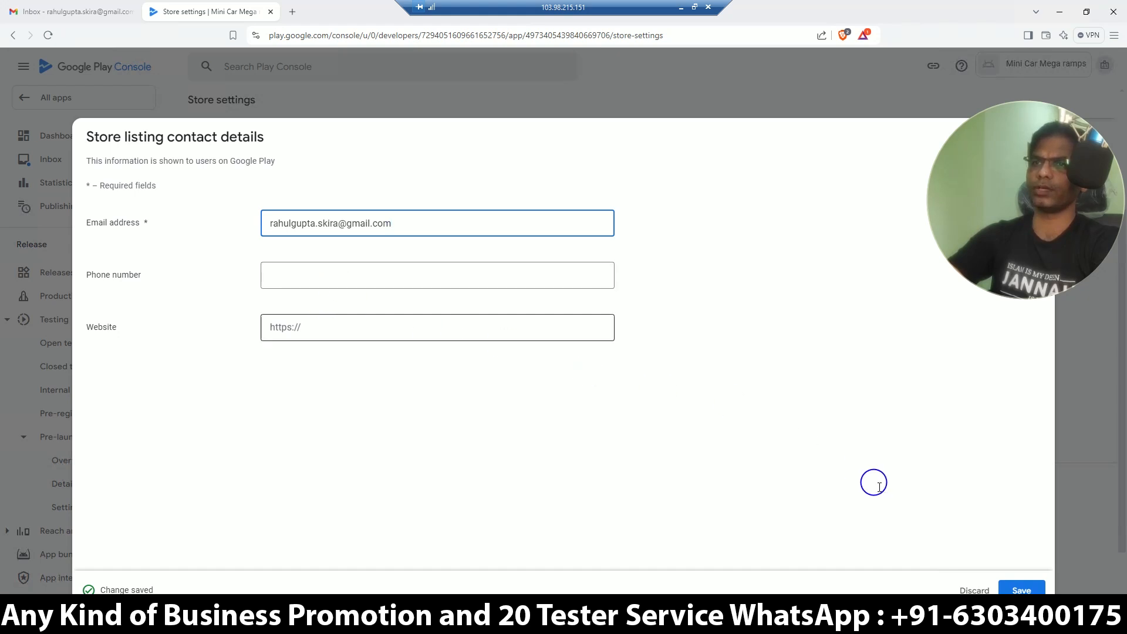
left_click(1019, 588)
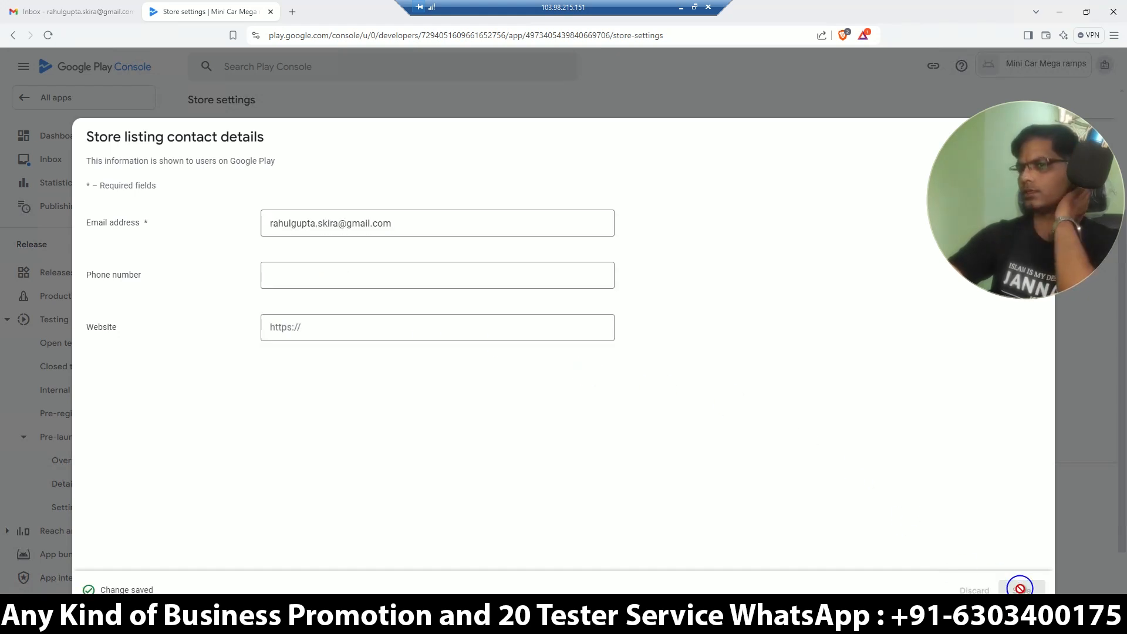
left_click(353, 104)
- Return to the Mini Car Mega ramps dashboard and open the store listing setup at its listing assets
scroll(491, 432, "down", 2)
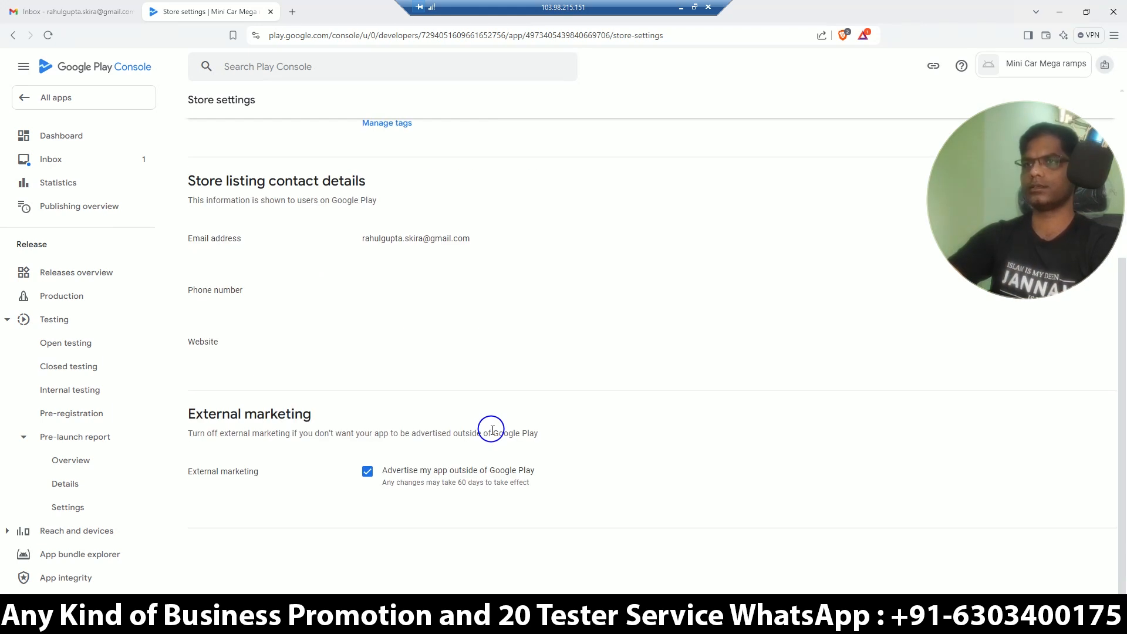
scroll(492, 430, "up", 5)
left_click(65, 98)
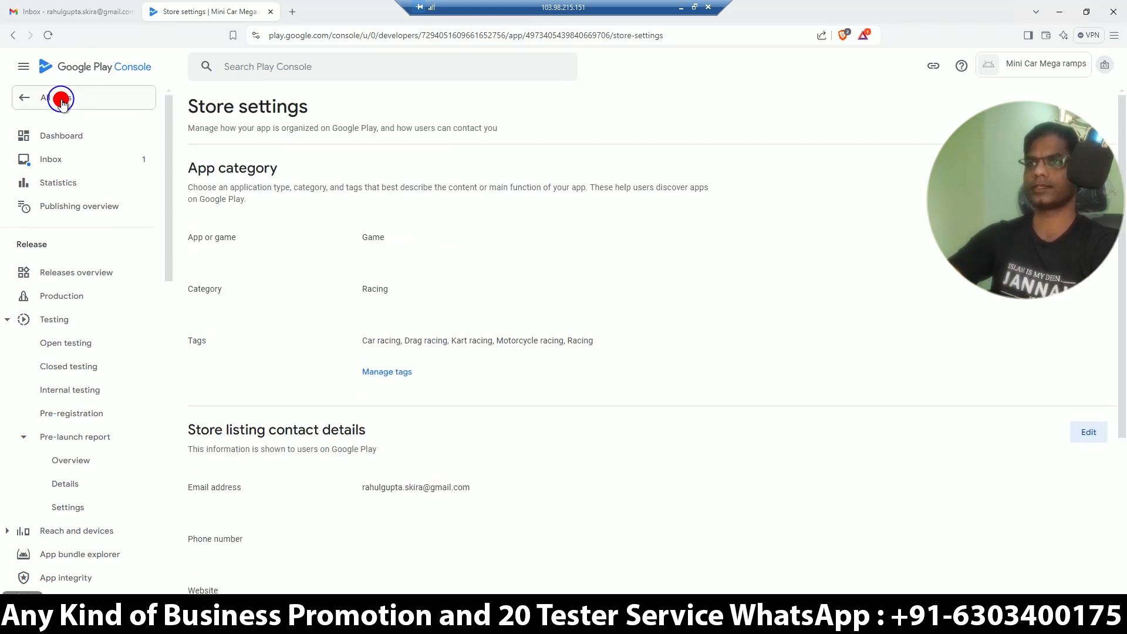
left_click(553, 362)
scroll(446, 333, "down", 4)
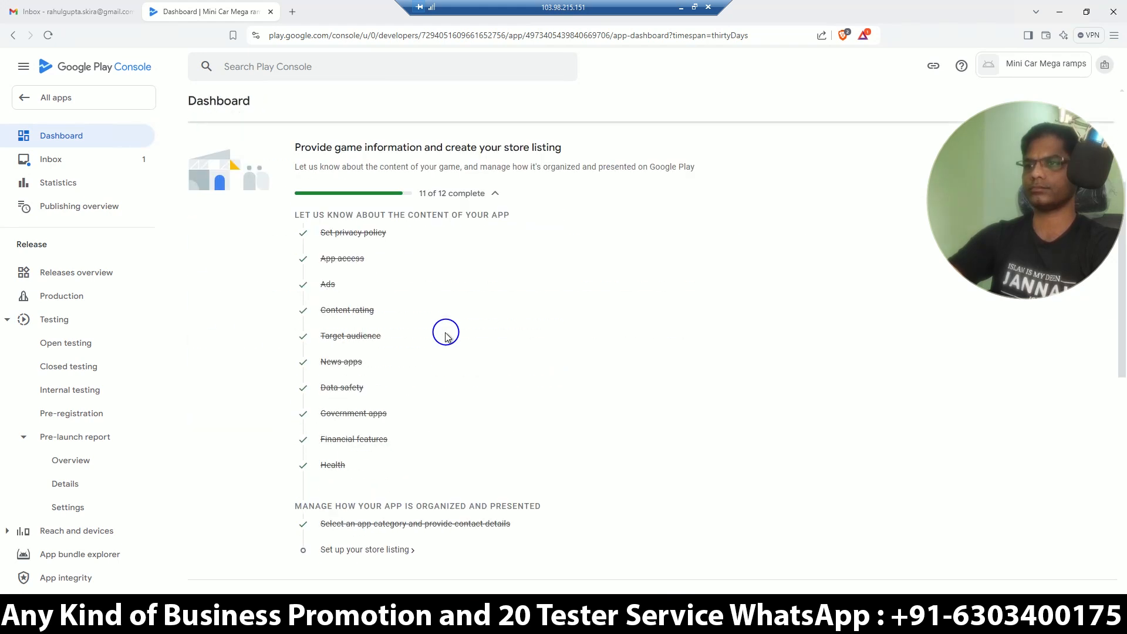
scroll(445, 333, "down", 3)
left_click(351, 376)
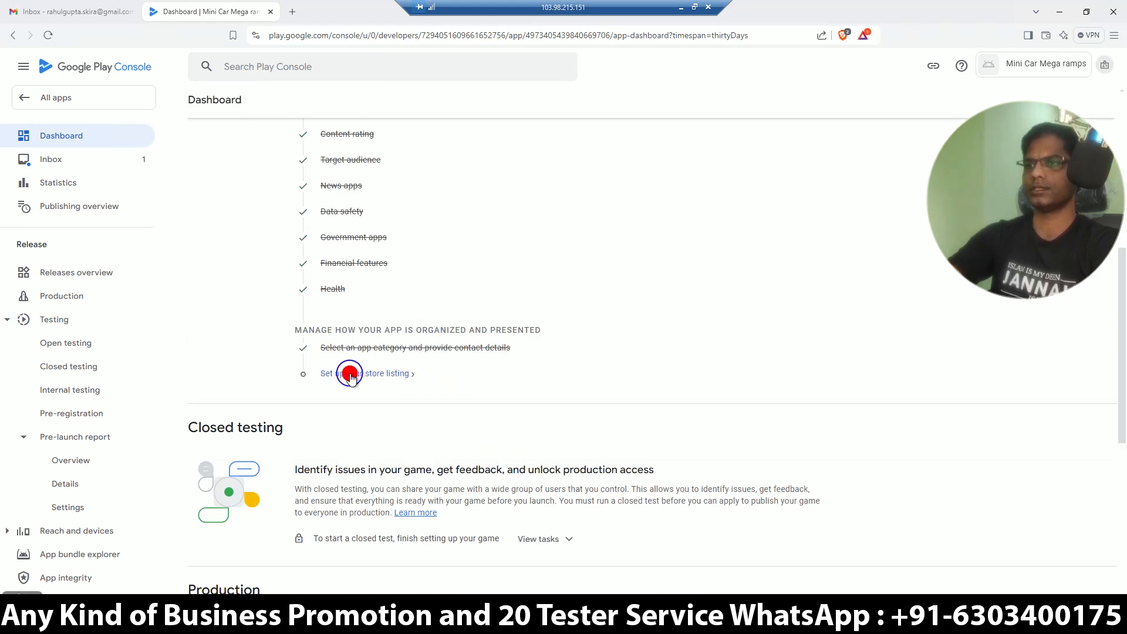
scroll(414, 351, "down", 4)
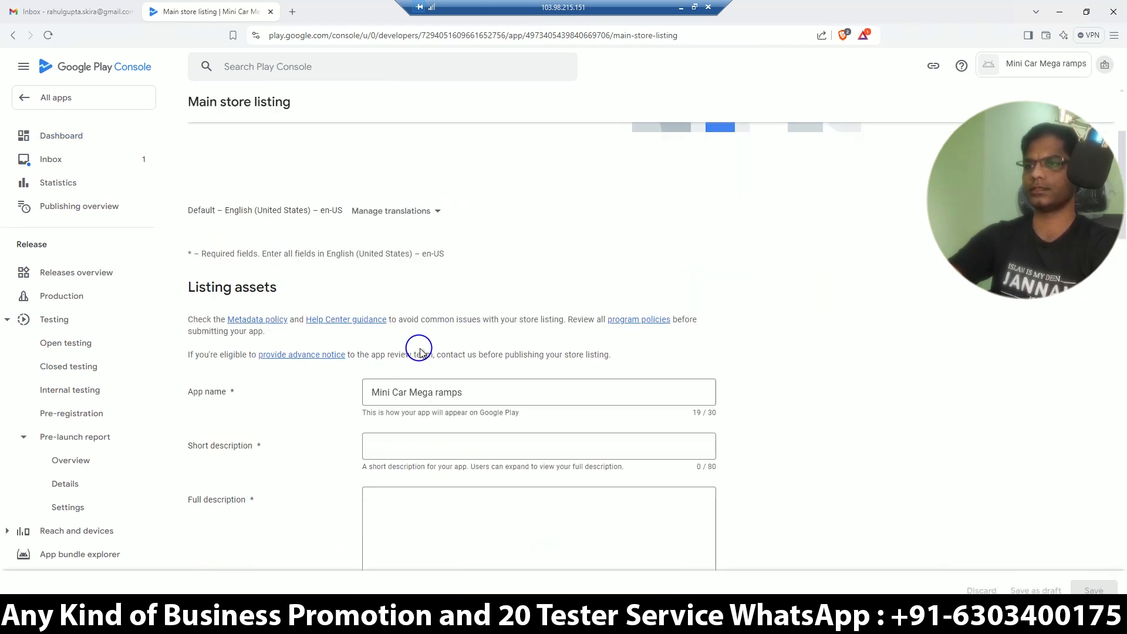
- Copy "Fun Drive Games presents a mega ramp car game" from the Notepad info file into the listing's short description
key("alt+Tab")
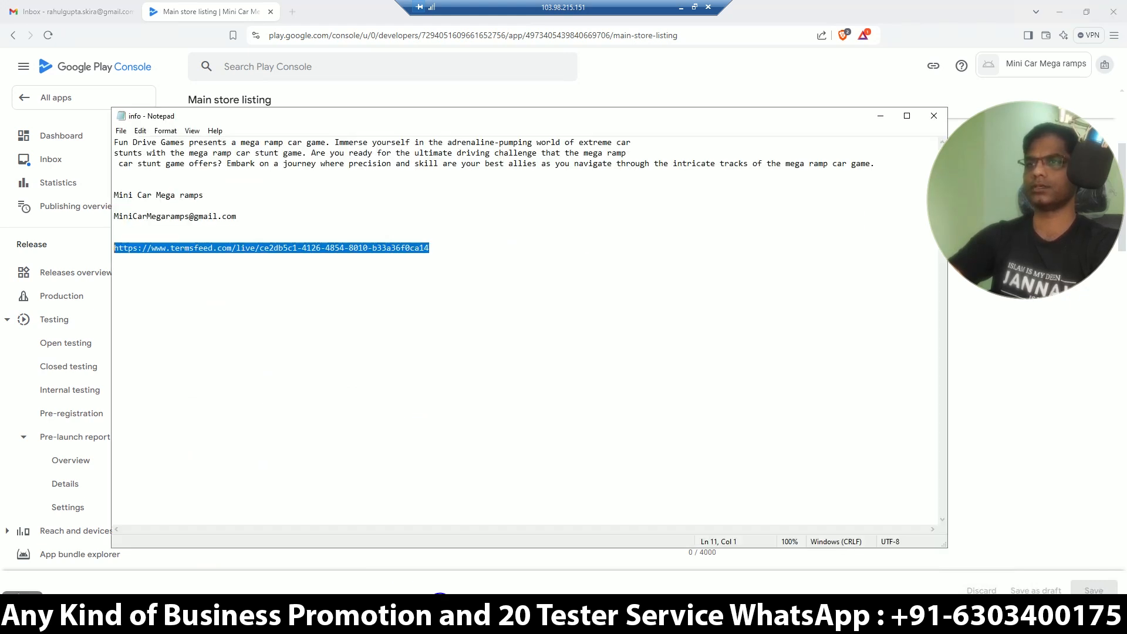
left_click_drag(115, 143, 327, 144)
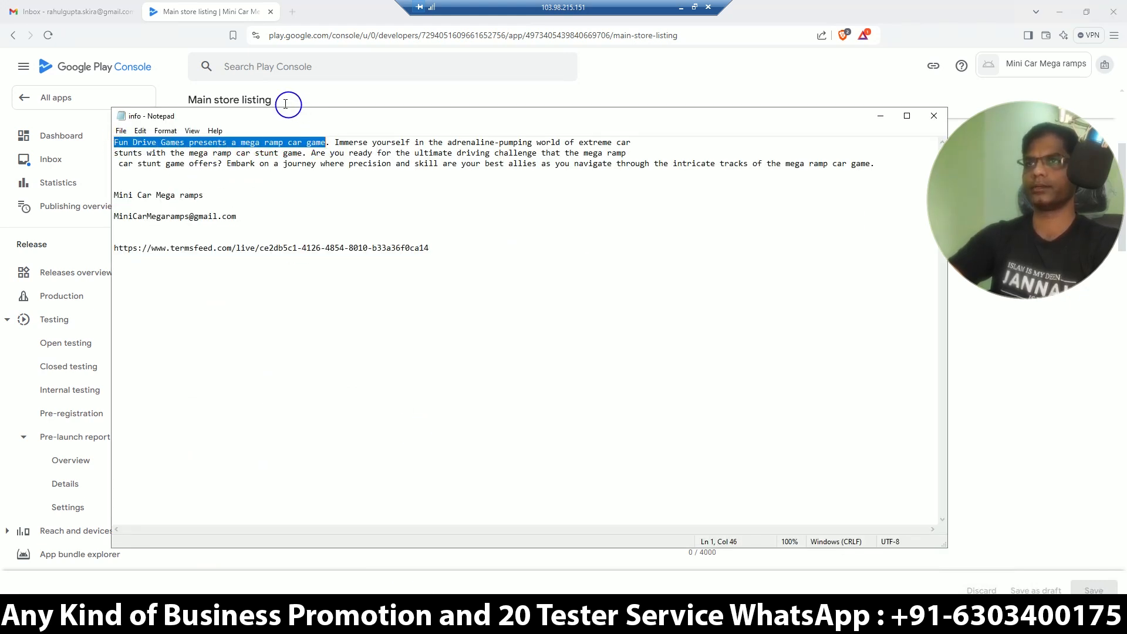
left_click(186, 13)
left_click(421, 387)
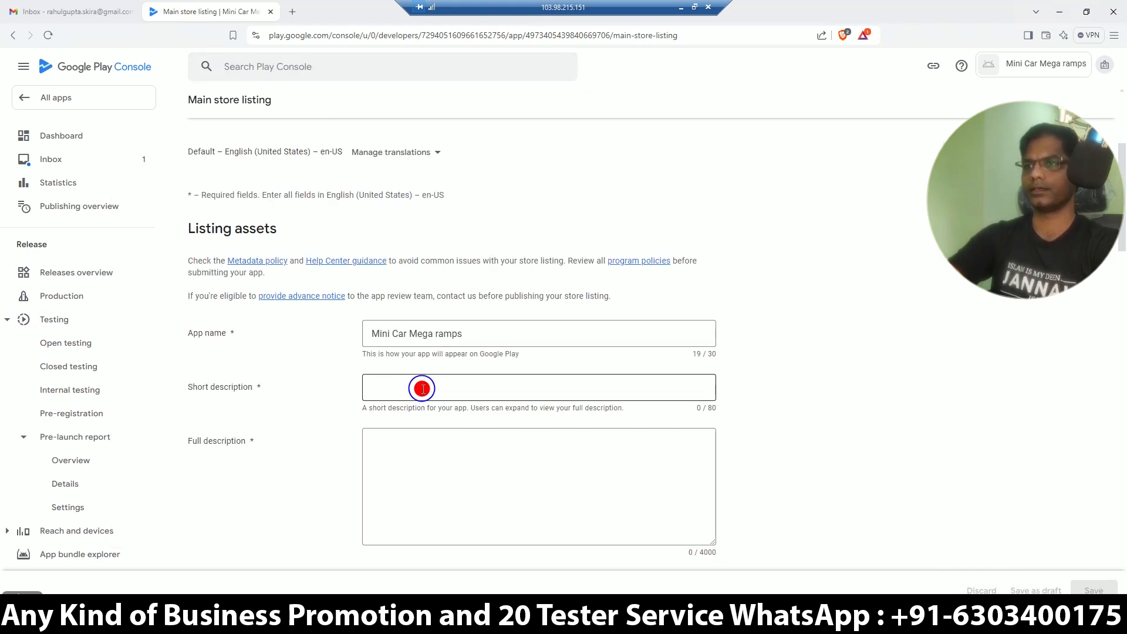
key("ctrl+v")
- Switch back to Notepad and copy the entire text of the info file
left_click(390, 613)
left_click(361, 312)
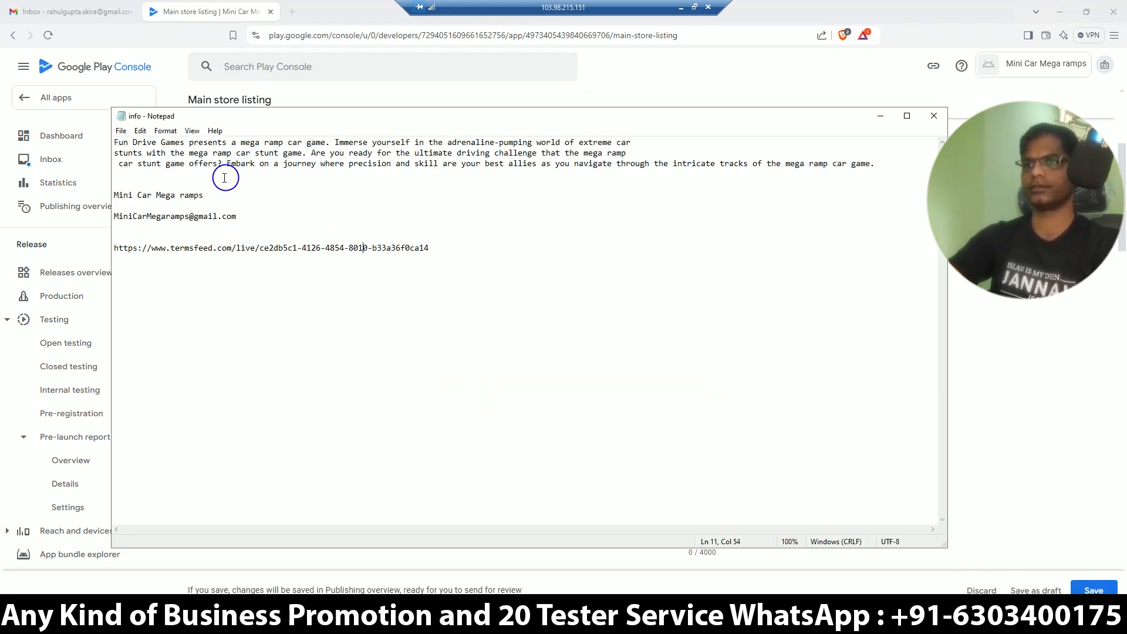
left_click(186, 162)
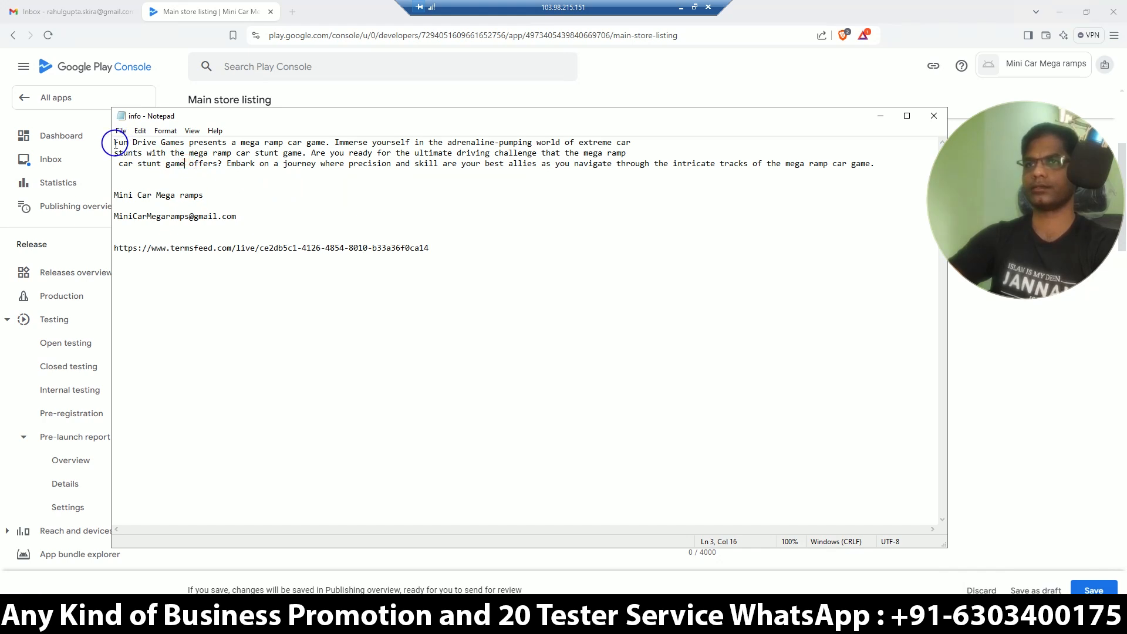
left_click_drag(305, 185, 390, 190)
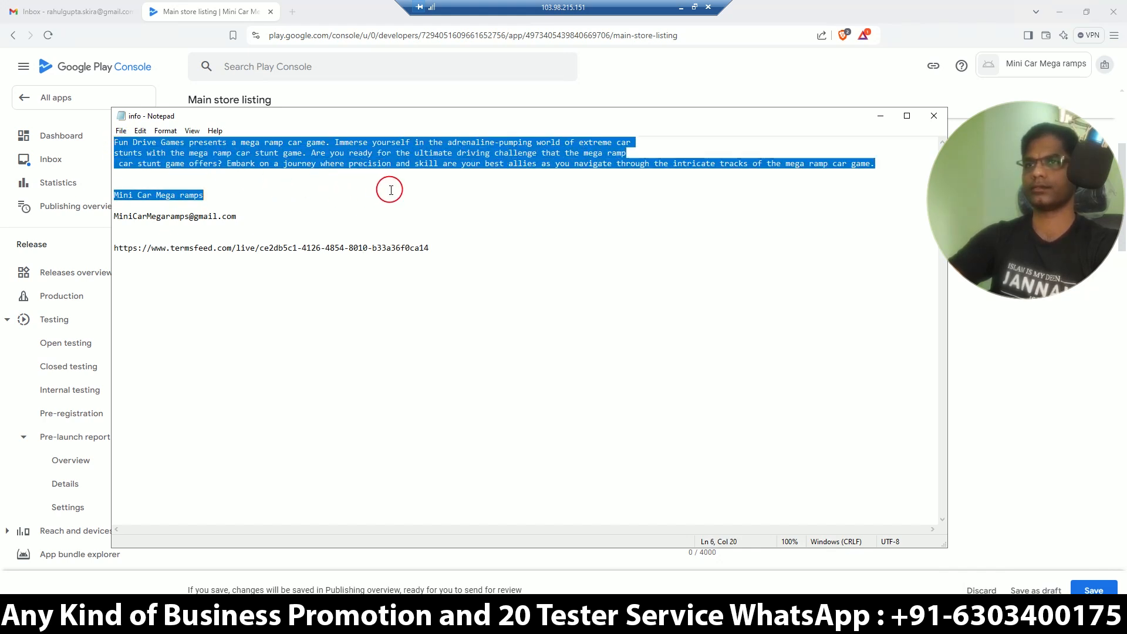
left_click_drag(395, 205, 455, 258)
key("ctrl+c")
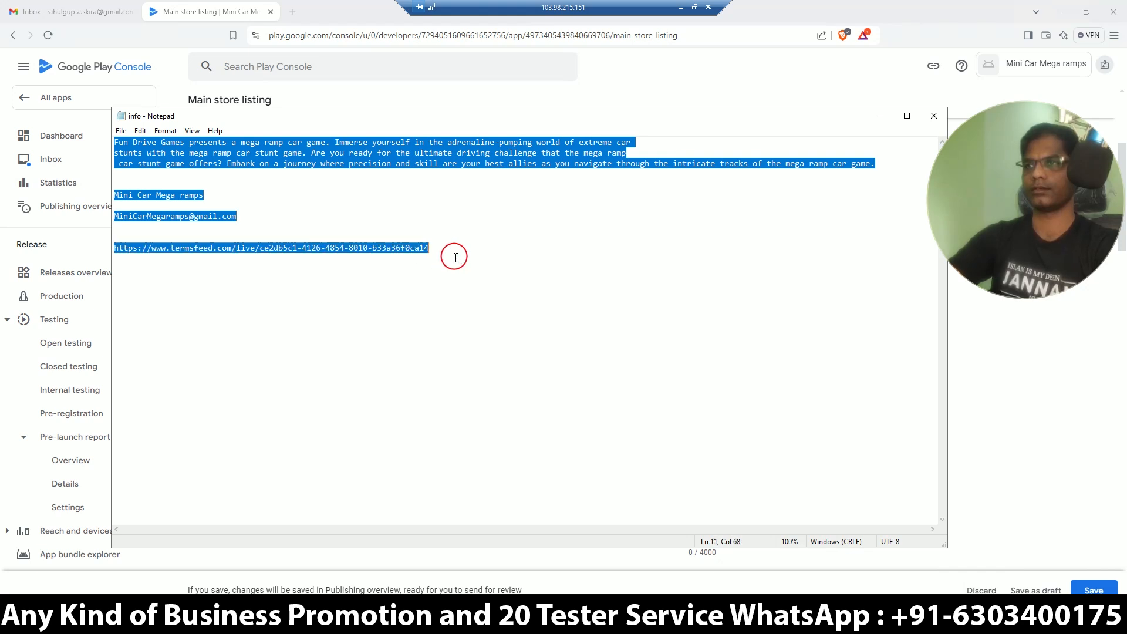
- Switch back to Play Console and paste the copied info text into the listing's full description
left_click(176, 10)
left_click(446, 452)
key("ctrl+v")
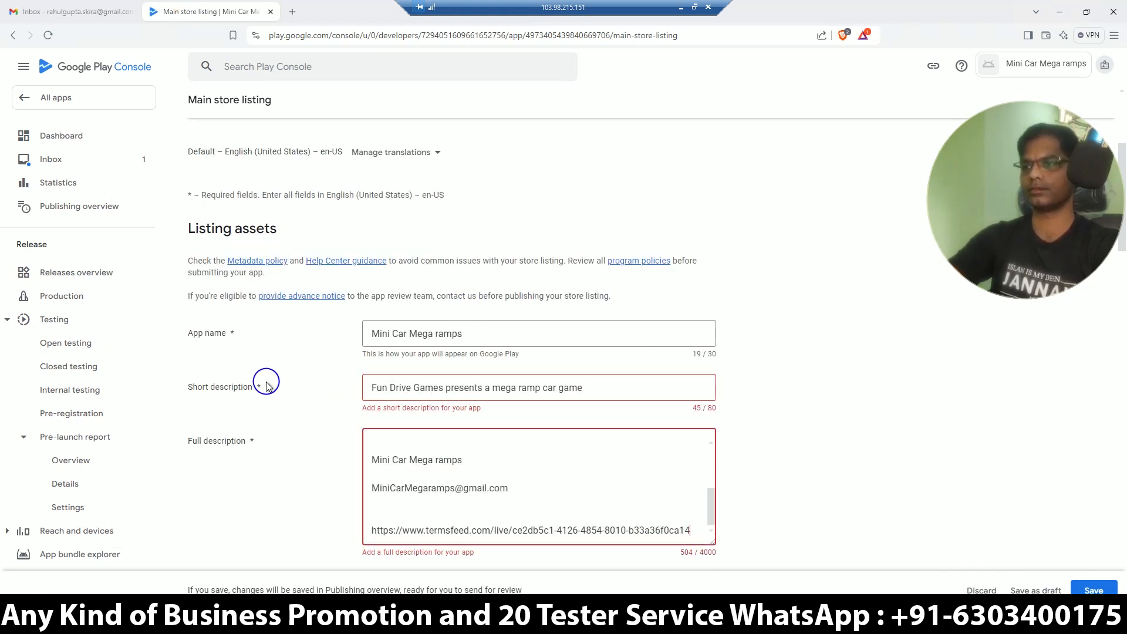
- Upload the logg PNG from the code folder on the Desktop as the app icon
scroll(266, 386, "down", 4)
scroll(266, 386, "down", 1)
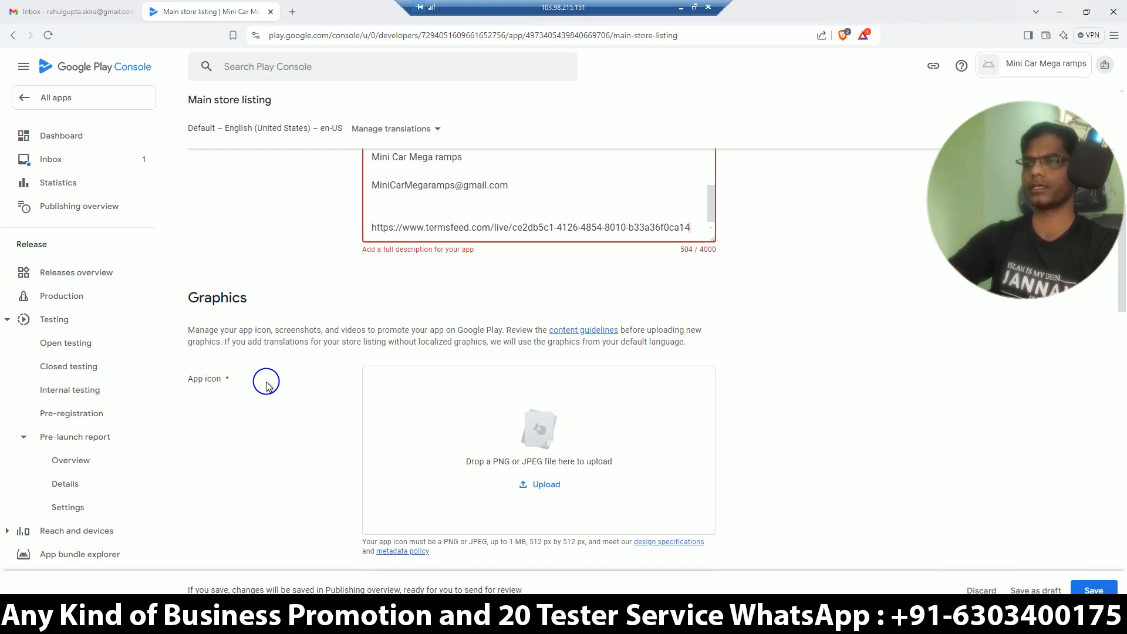
left_click(539, 481)
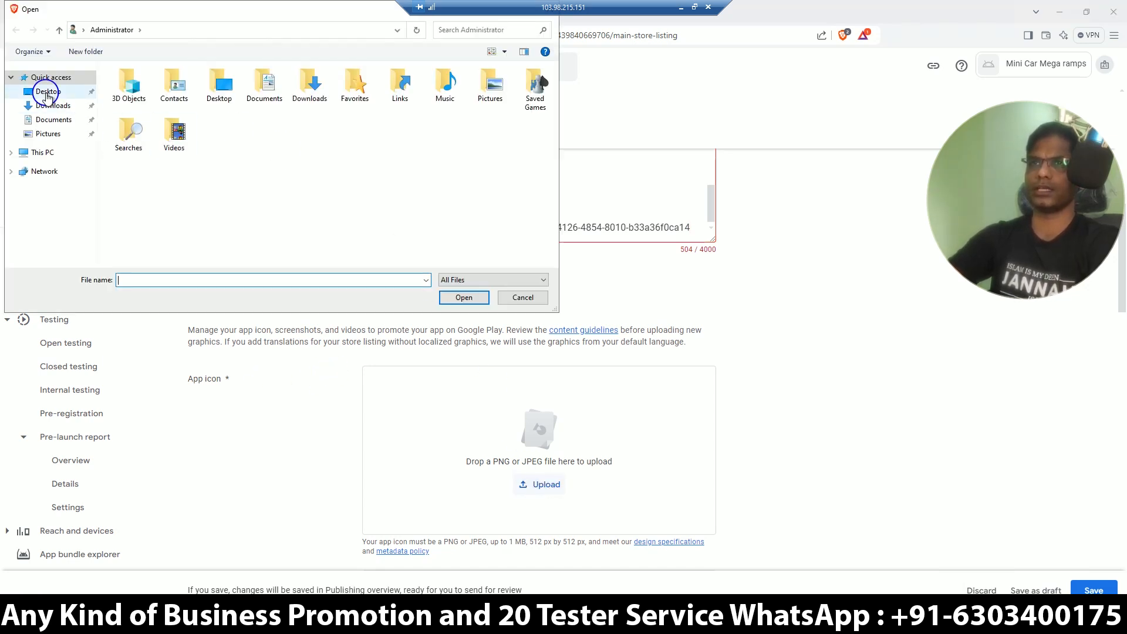
left_click(47, 91)
double_click(135, 87)
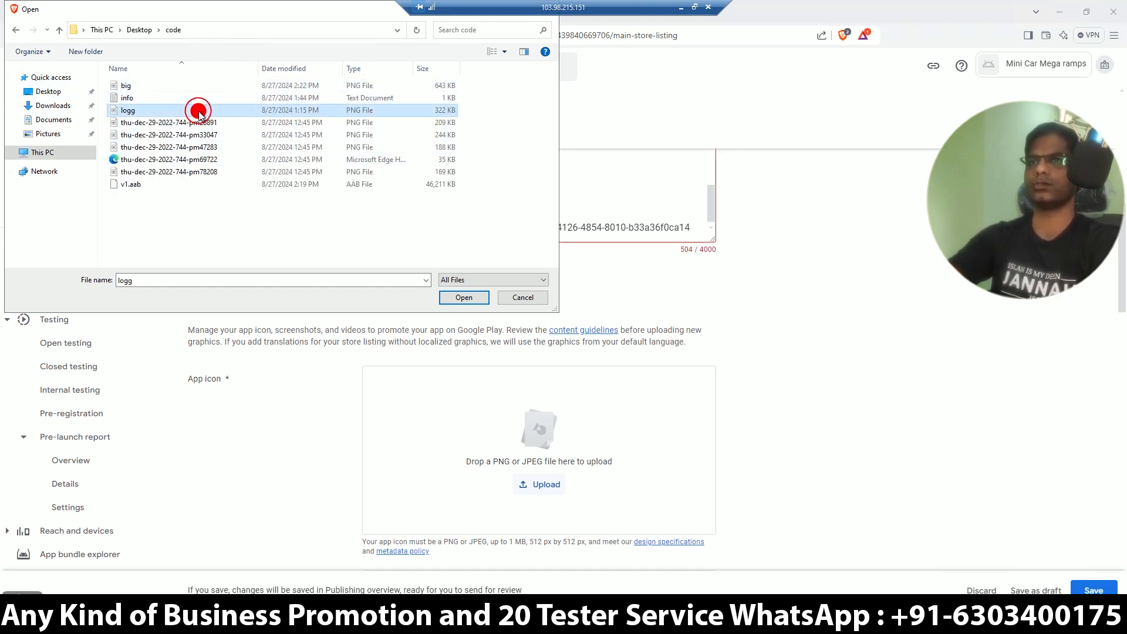
double_click(199, 111)
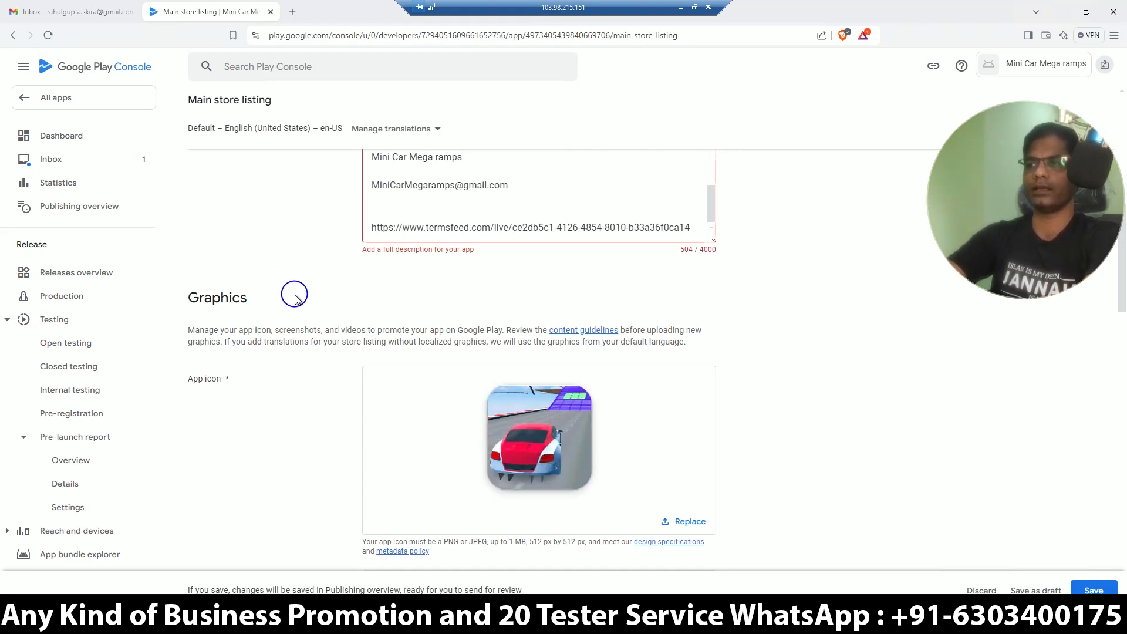
- Upload the big PNG from the code folder as the feature graphic
scroll(295, 299, "down", 3)
scroll(295, 298, "down", 2)
left_click(547, 395)
double_click(127, 85)
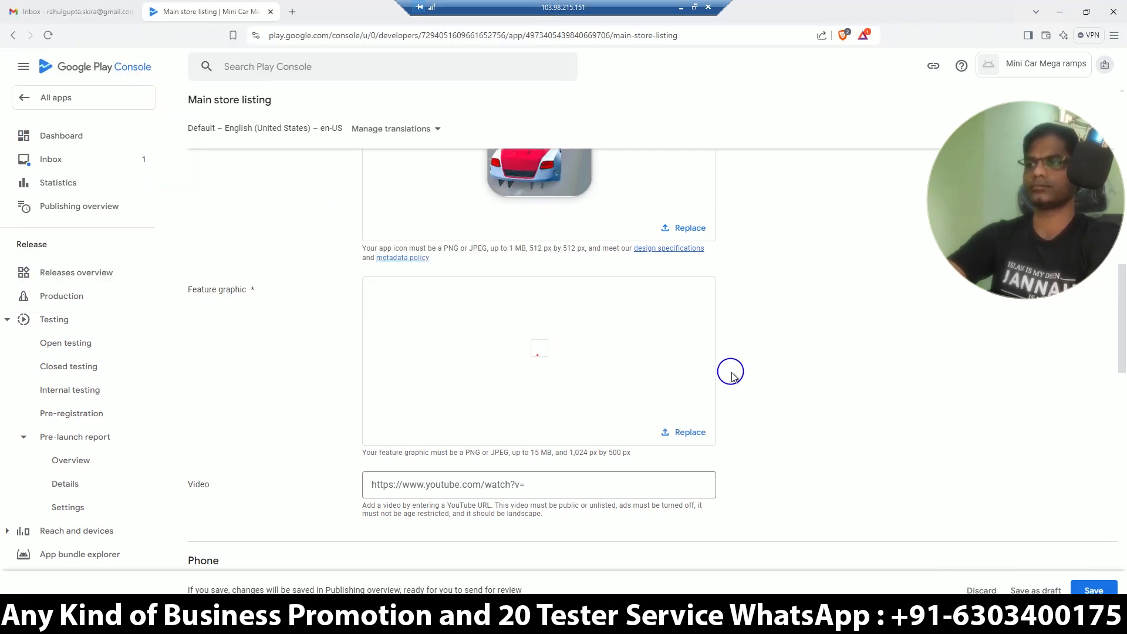
- Upload the big image and the four thu-dec-29-2022-744 PNG files (pm28891, pm33047, pm47283, pm78208) as phone screenshots
scroll(730, 373, "down", 3)
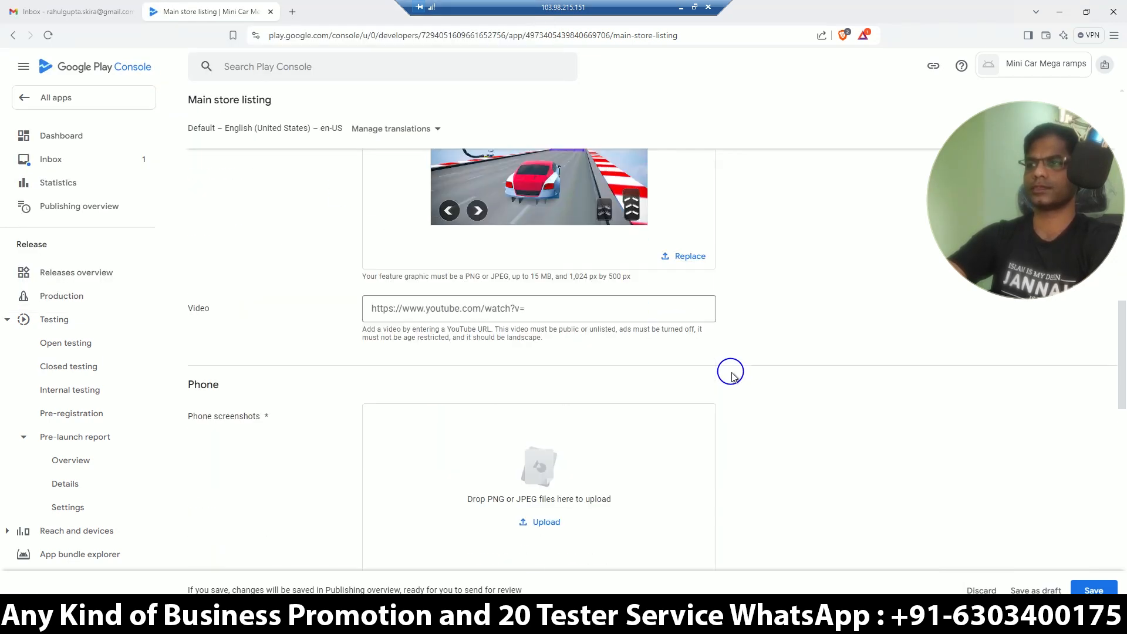
left_click(541, 528)
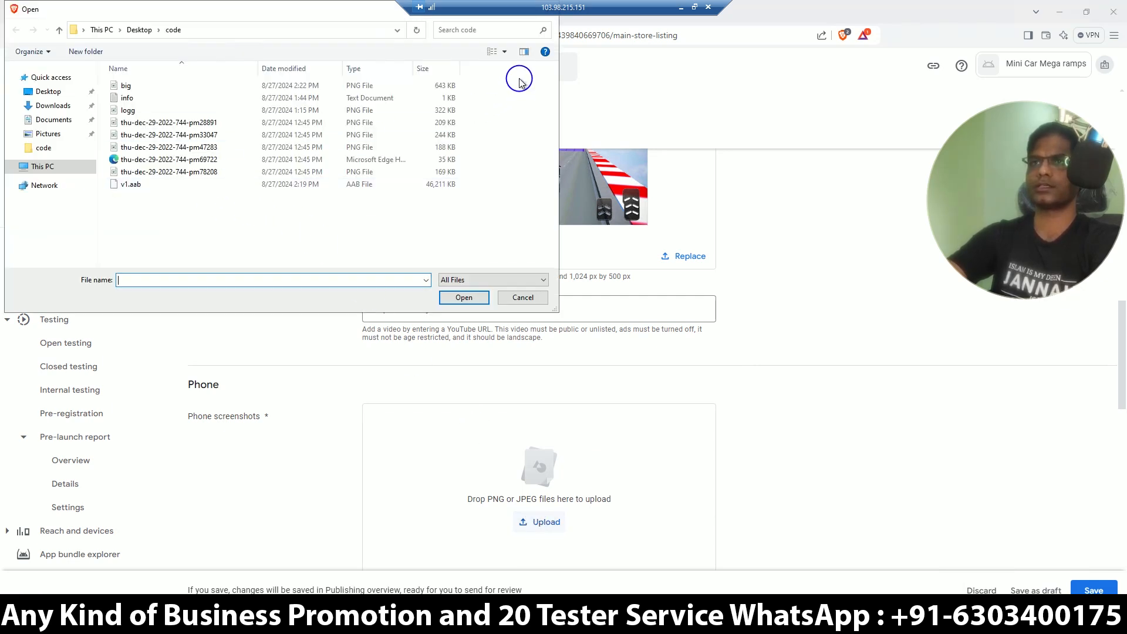
left_click(142, 87)
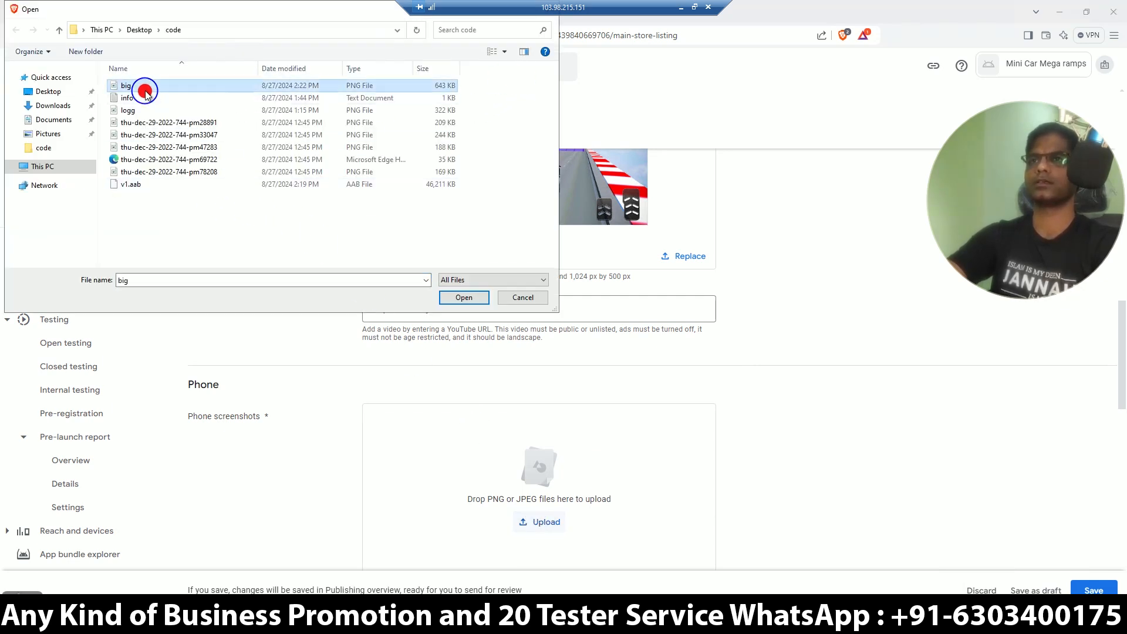
left_click(150, 124, "ctrl")
left_click(153, 136, "ctrl")
left_click(153, 147, "ctrl")
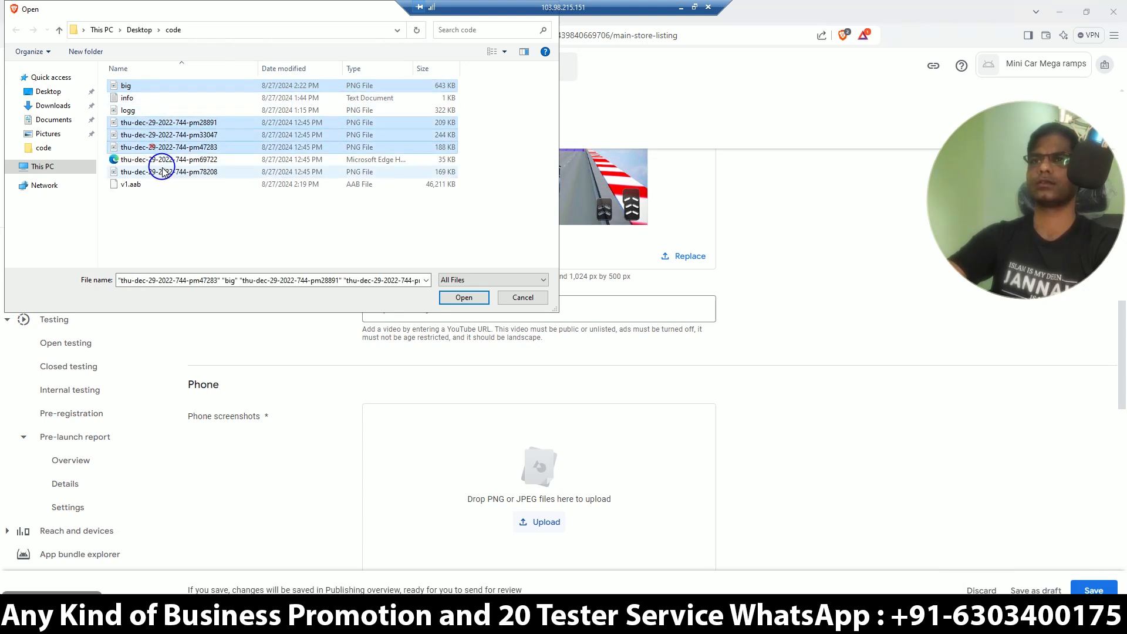
left_click(162, 174, "ctrl")
left_click(463, 297)
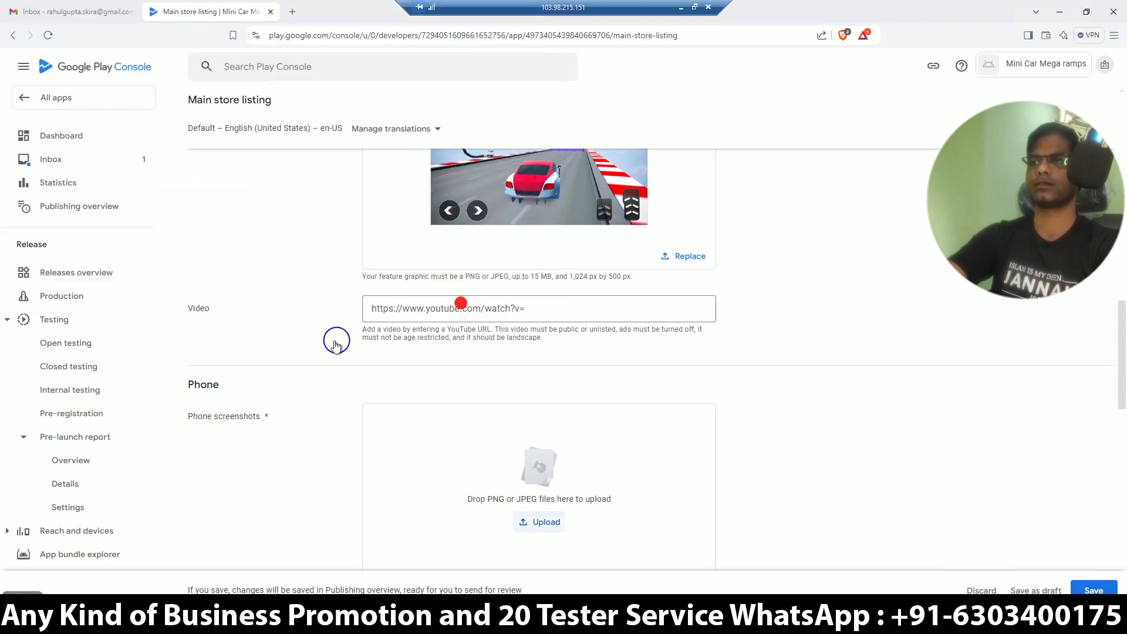
- Upload logg and the thu-dec-29-2022-744 images pm28891, pm33047 and pm47283 as 7-inch tablet screenshots
scroll(317, 342, "down", 7)
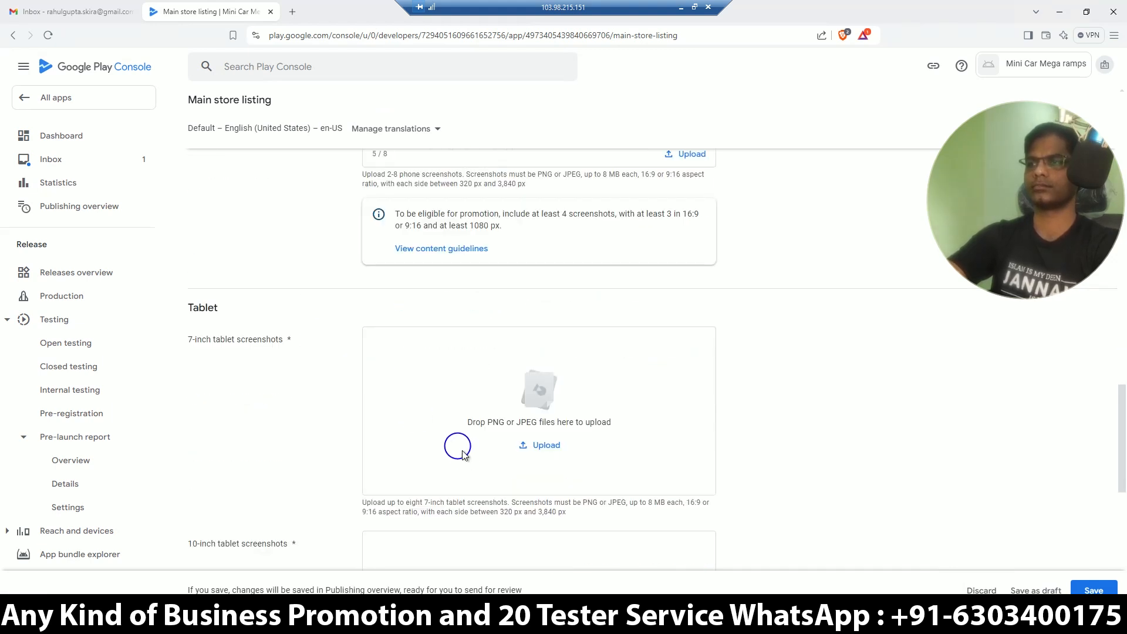
scroll(344, 323, "down", 7)
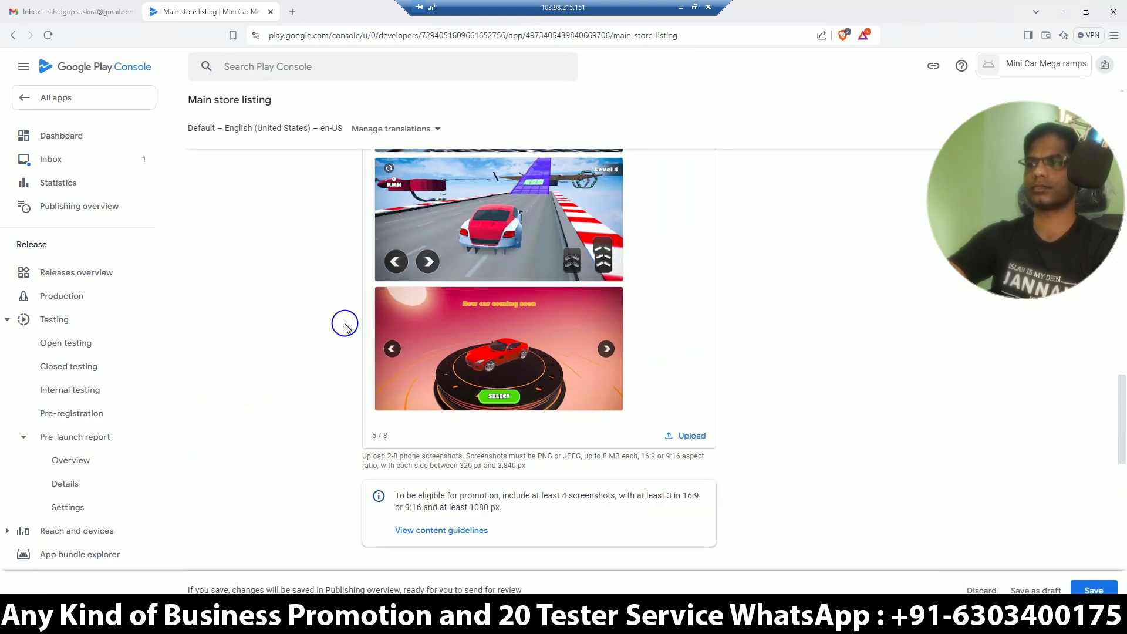
scroll(344, 327, "down", 2)
left_click(541, 434)
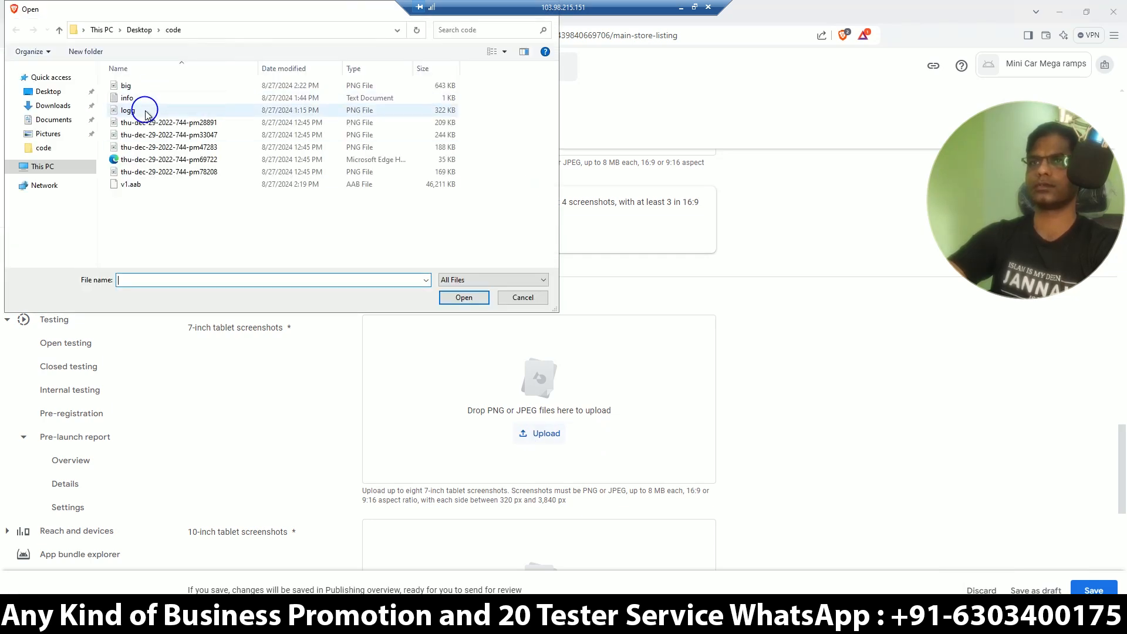
left_click(148, 113)
left_click(153, 147, "shift")
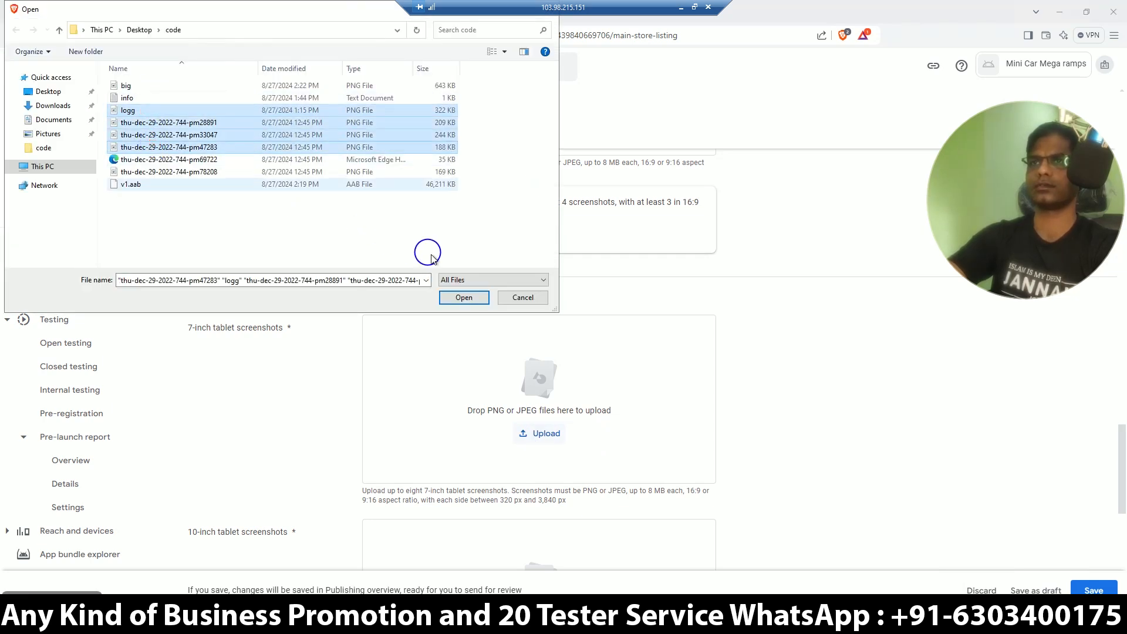
left_click(465, 297)
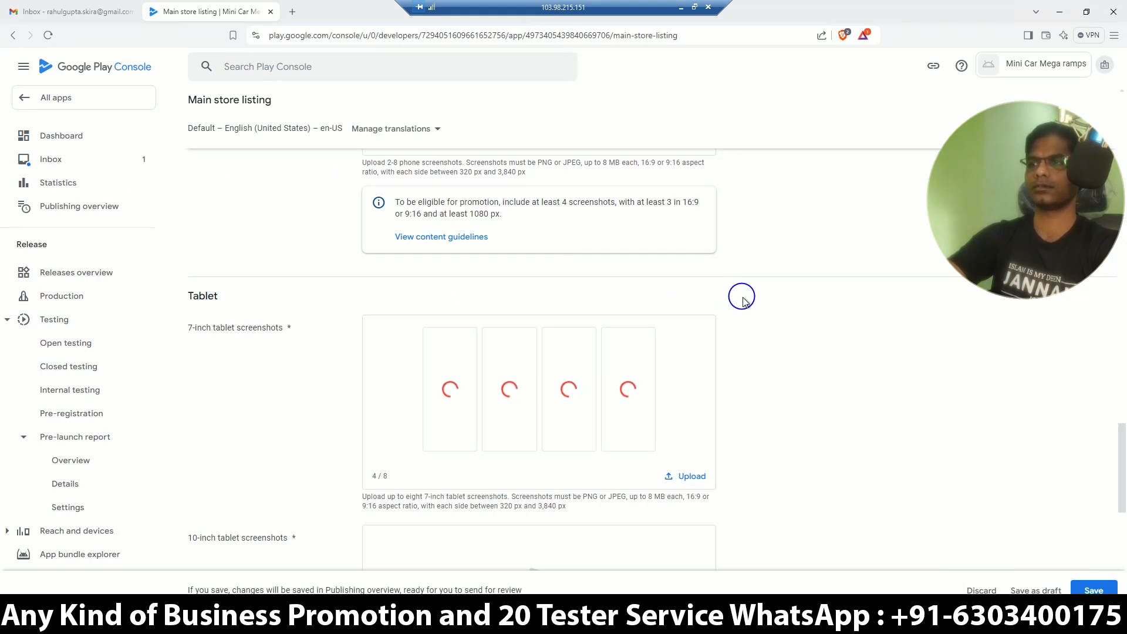
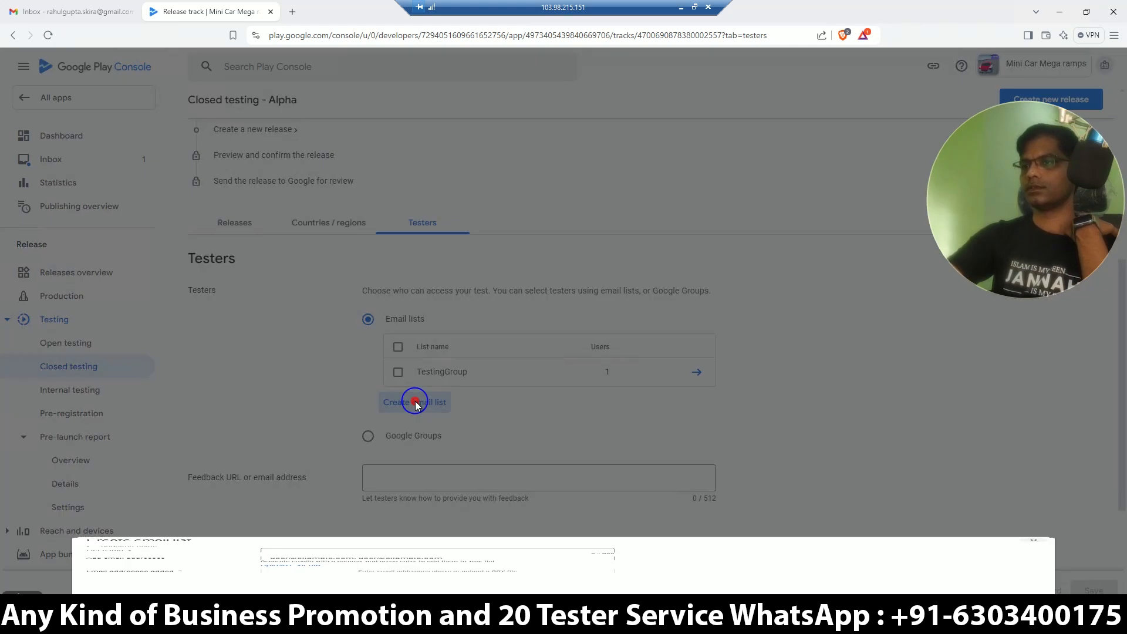
- Name the new closed testing email list 32 TEST and import its addresses from 23 Tester CSV.csv
left_click(366, 210)
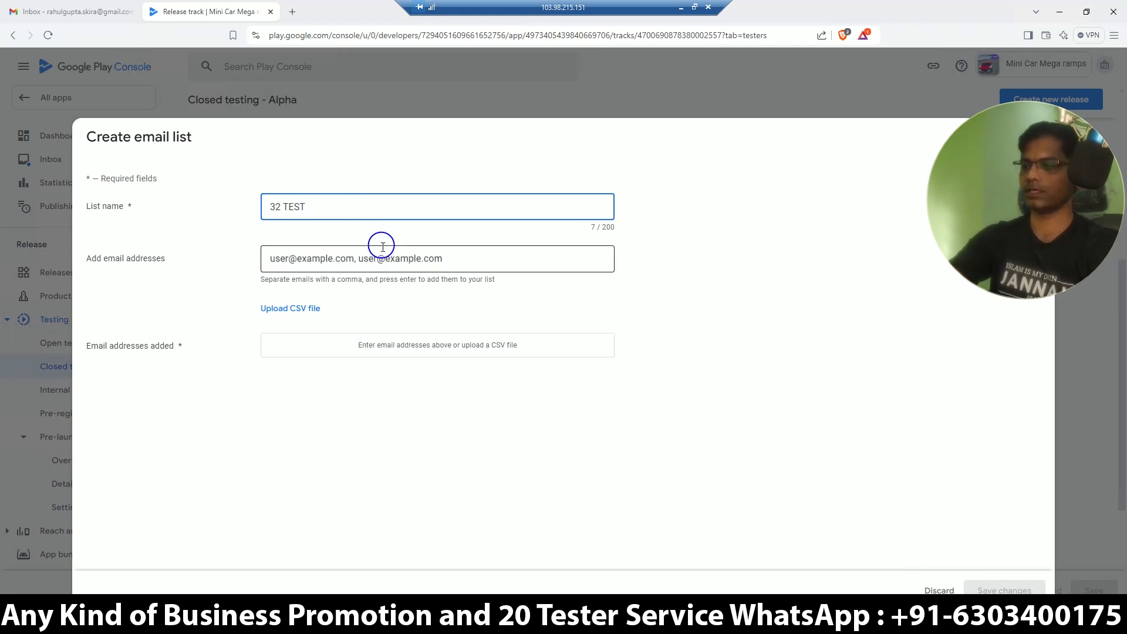
left_click(296, 320)
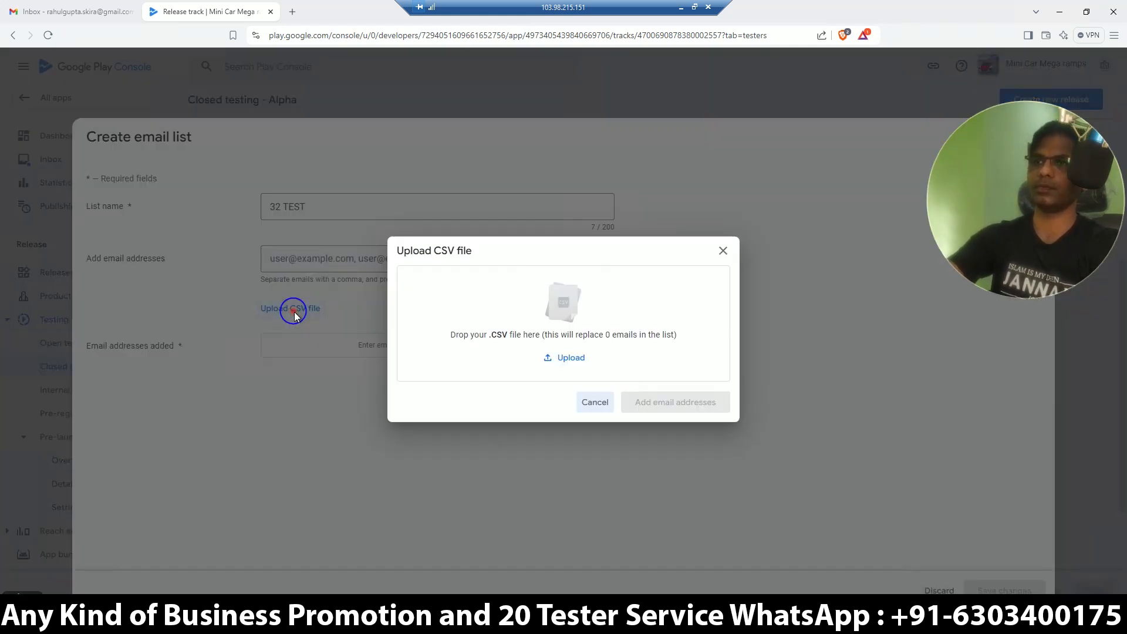
left_click(576, 359)
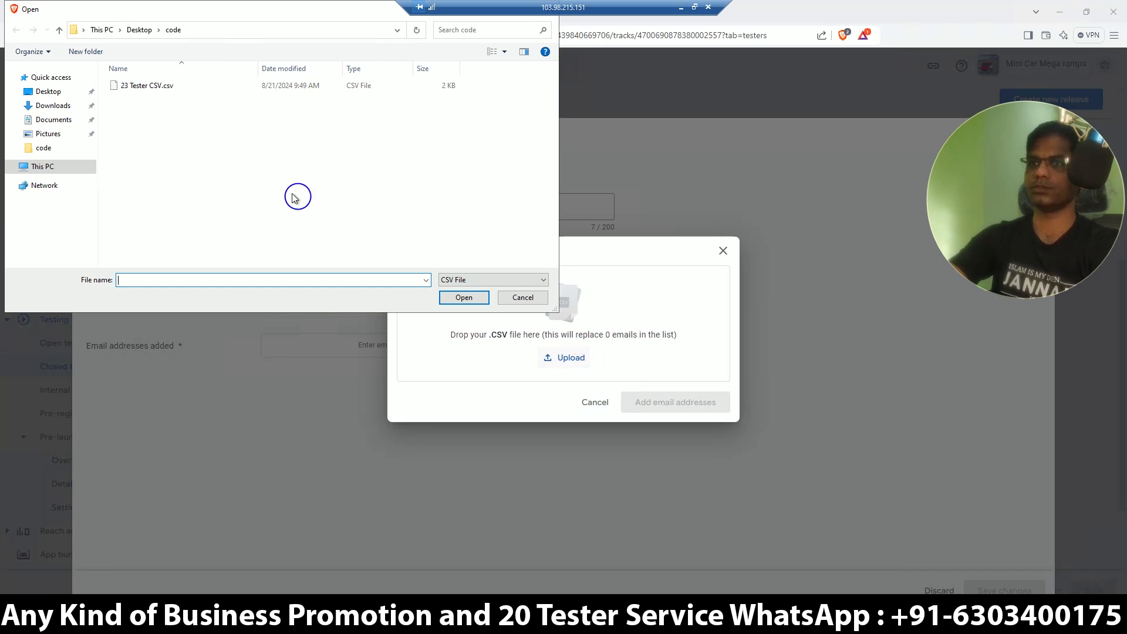
left_click(188, 87)
double_click(189, 87)
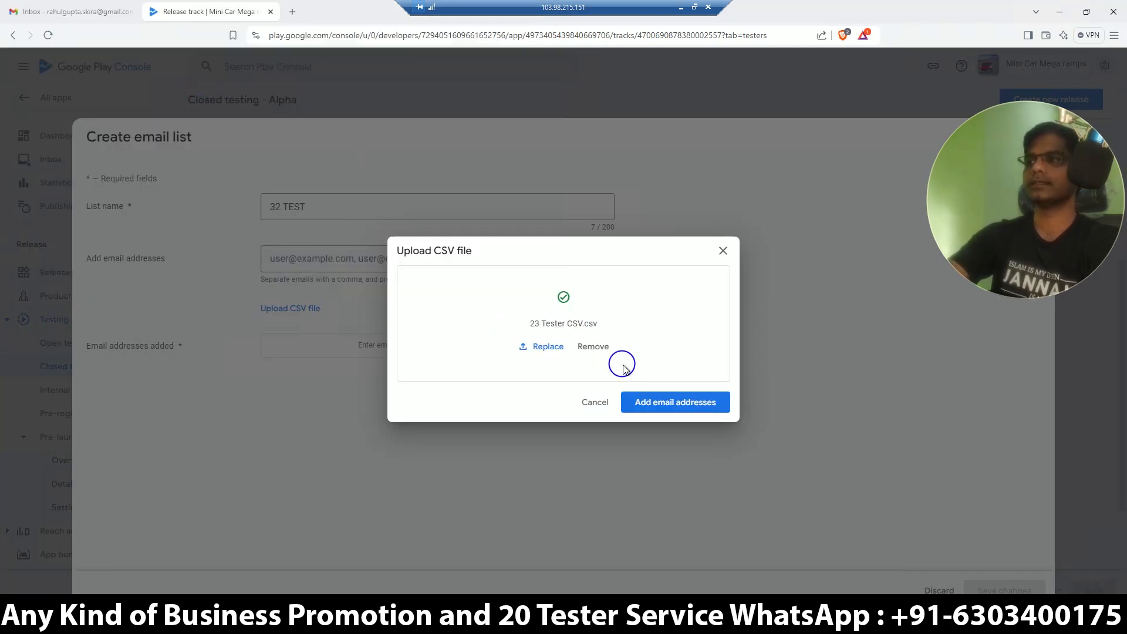
left_click(664, 401)
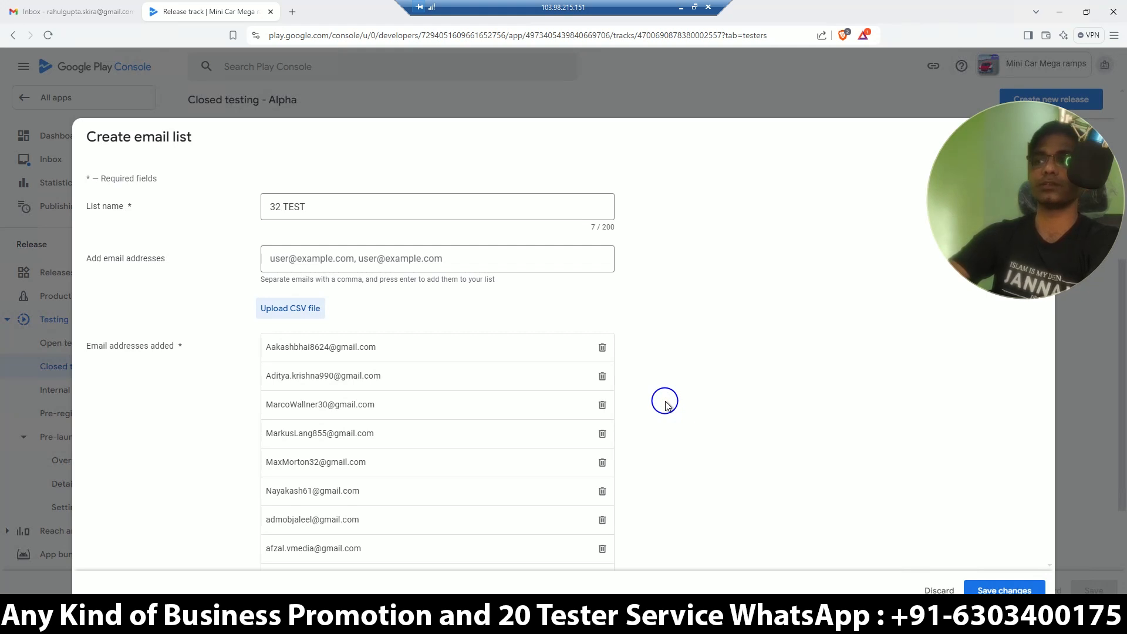
- Review the imported tester addresses, save the 32 TEST email list and return to the closed testing testers
scroll(665, 404, "down", 7)
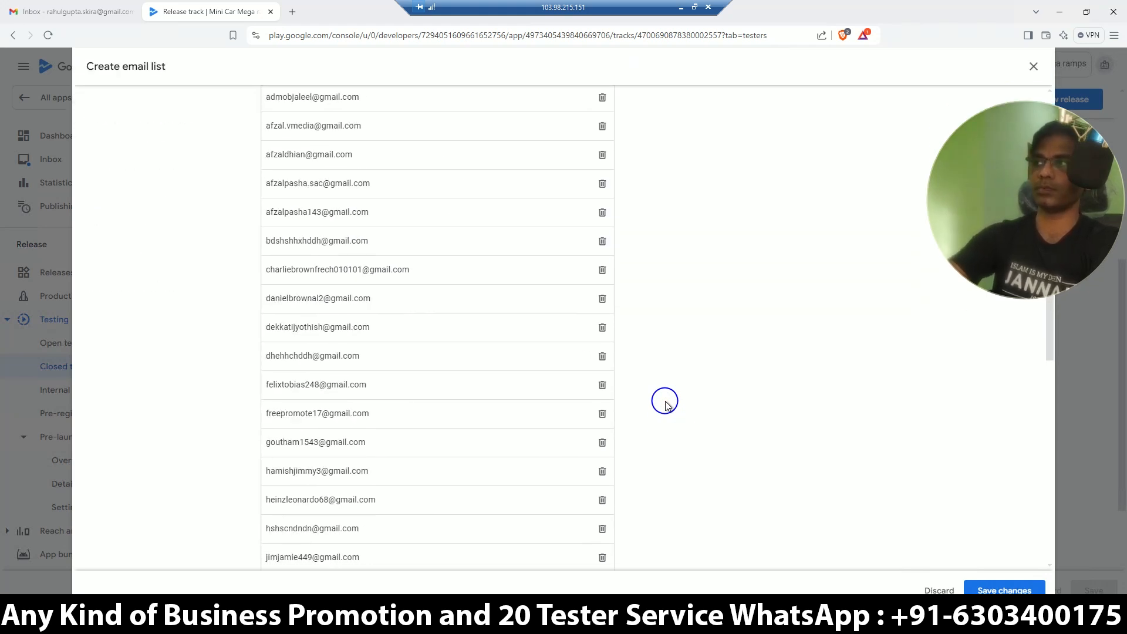
scroll(665, 404, "down", 10)
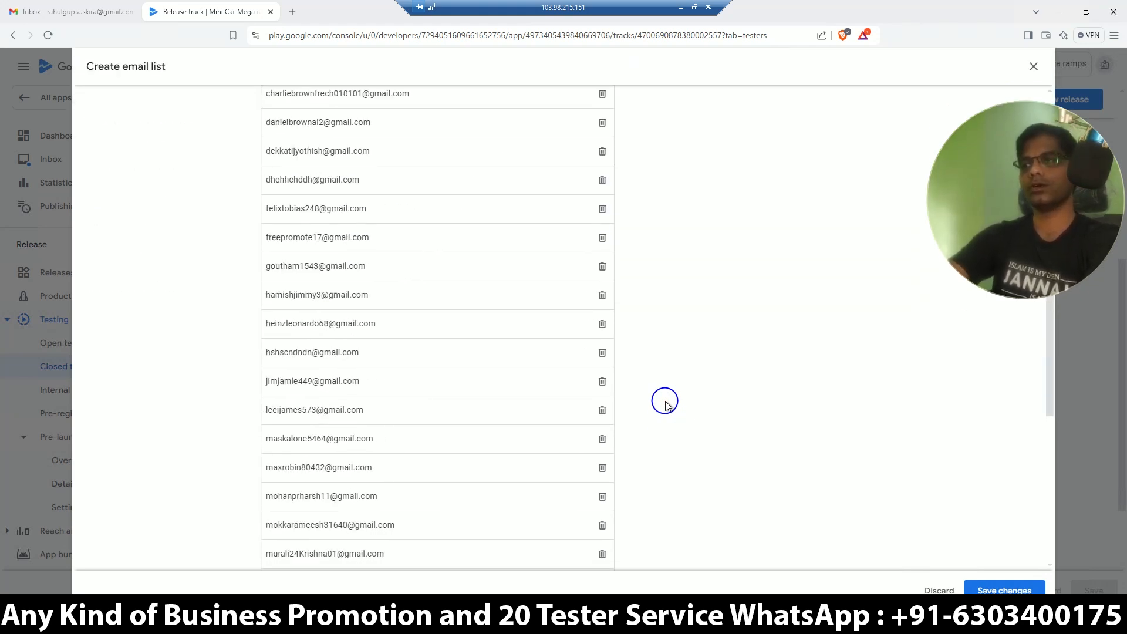
left_click(1013, 589)
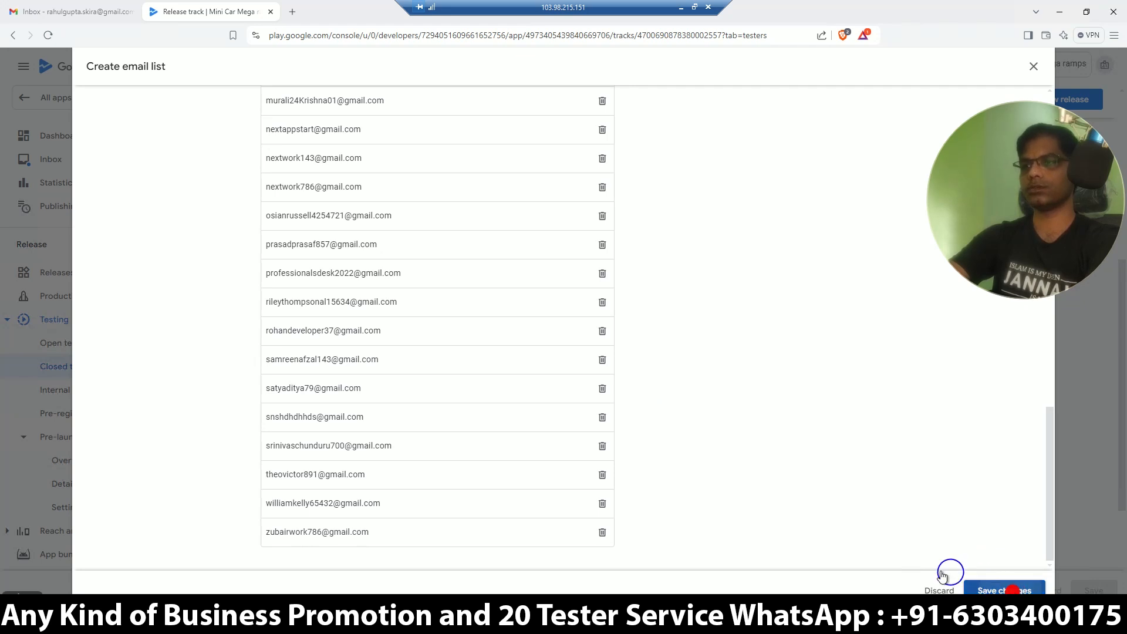
left_click(648, 359)
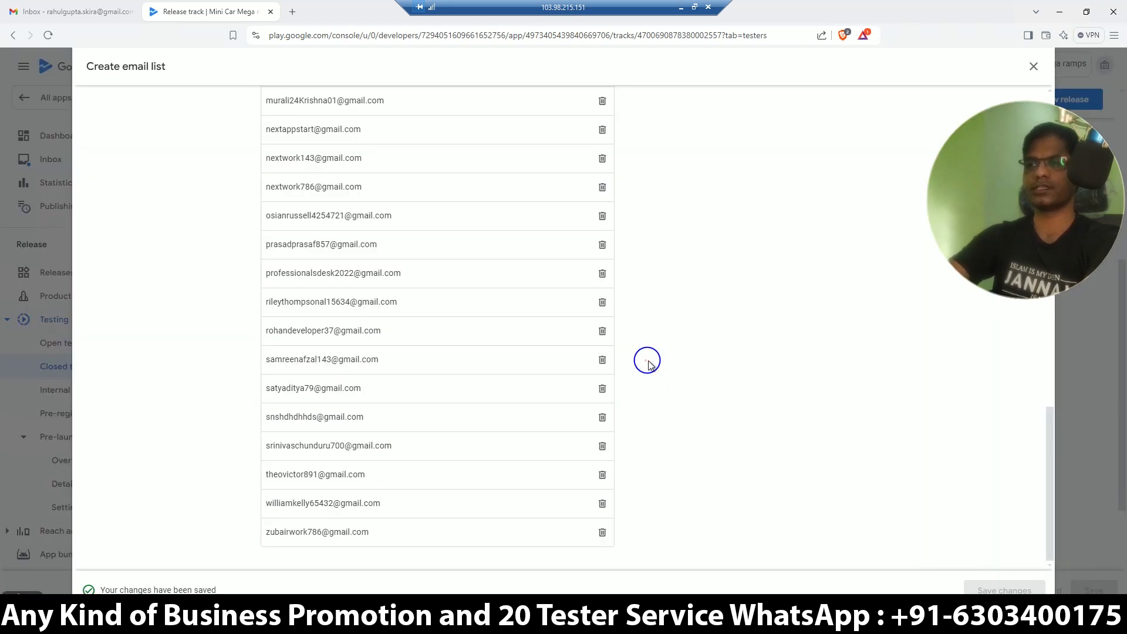
scroll(828, 468, "down", 2)
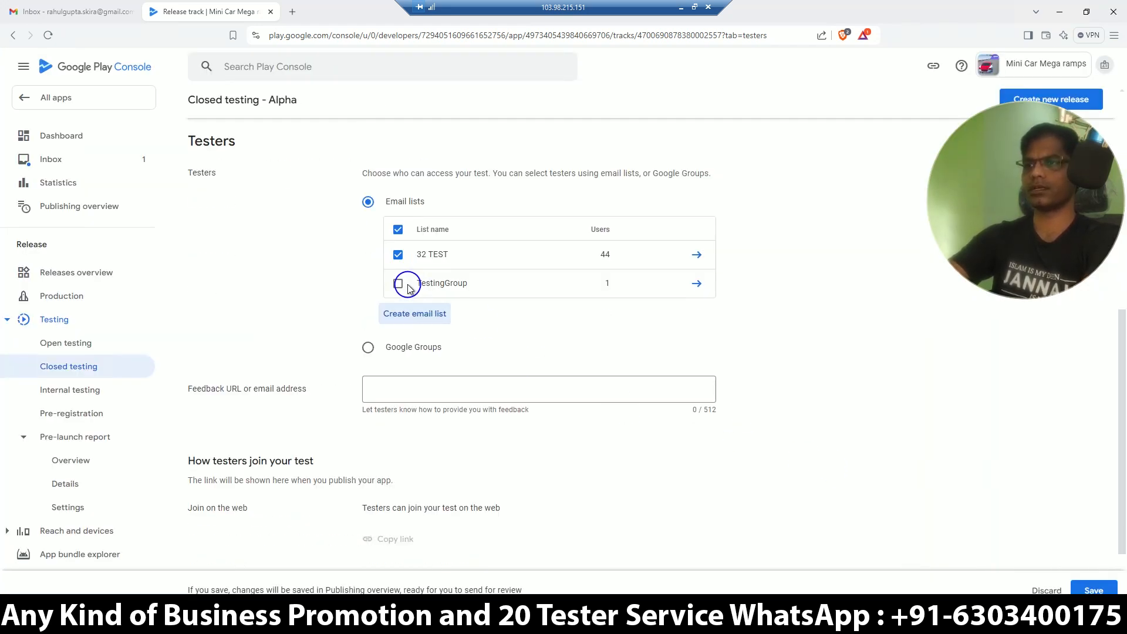
- View the addresses in the existing TestingGroup email list and close it
scroll(923, 397, "down", 1)
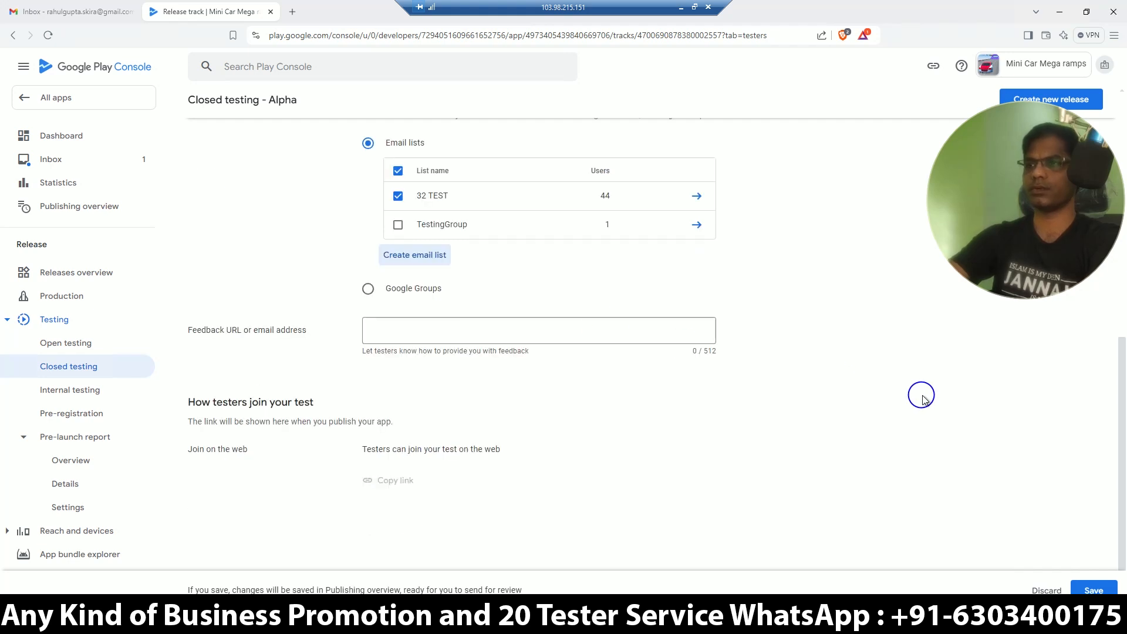
left_click(696, 224)
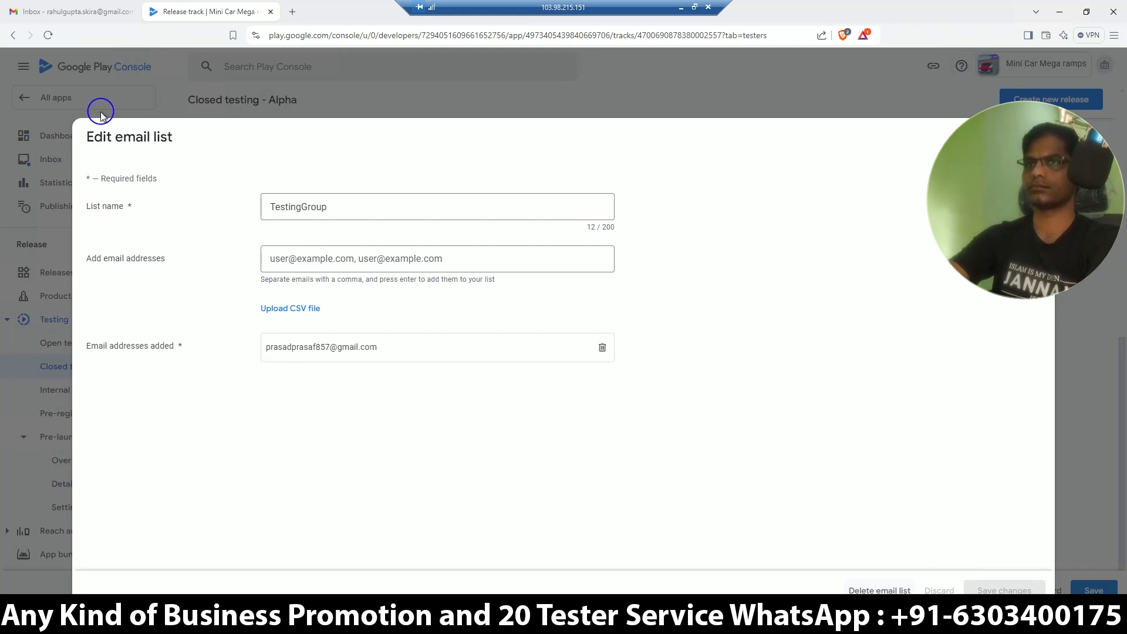
left_click(310, 105)
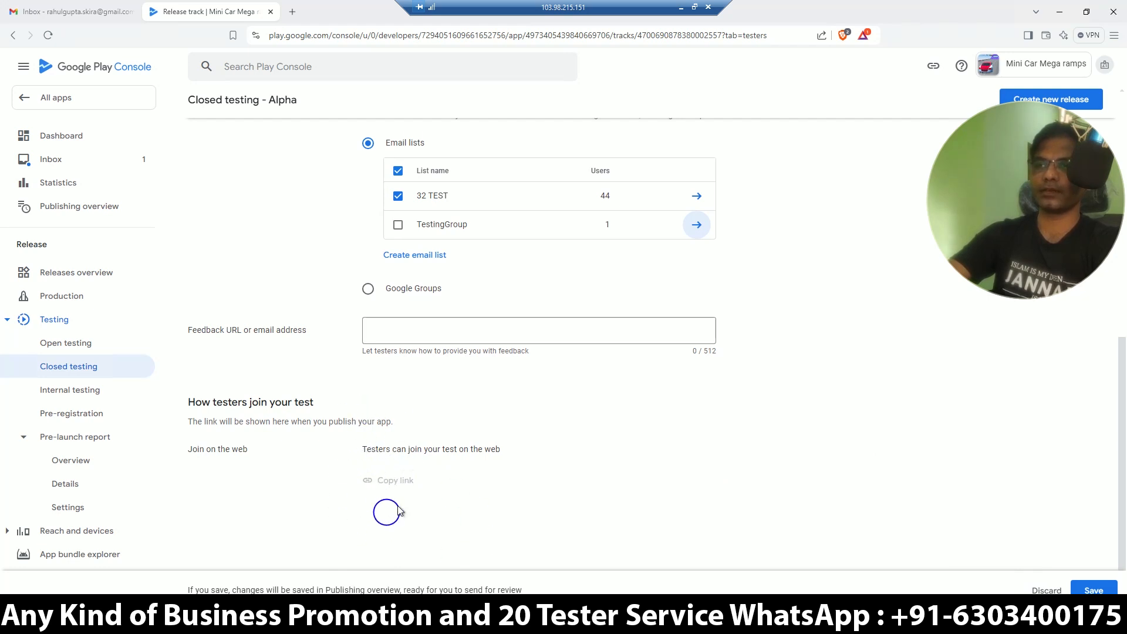
- Save the tester selection for the Alpha track and start creating a new closed testing release
left_click(1094, 590)
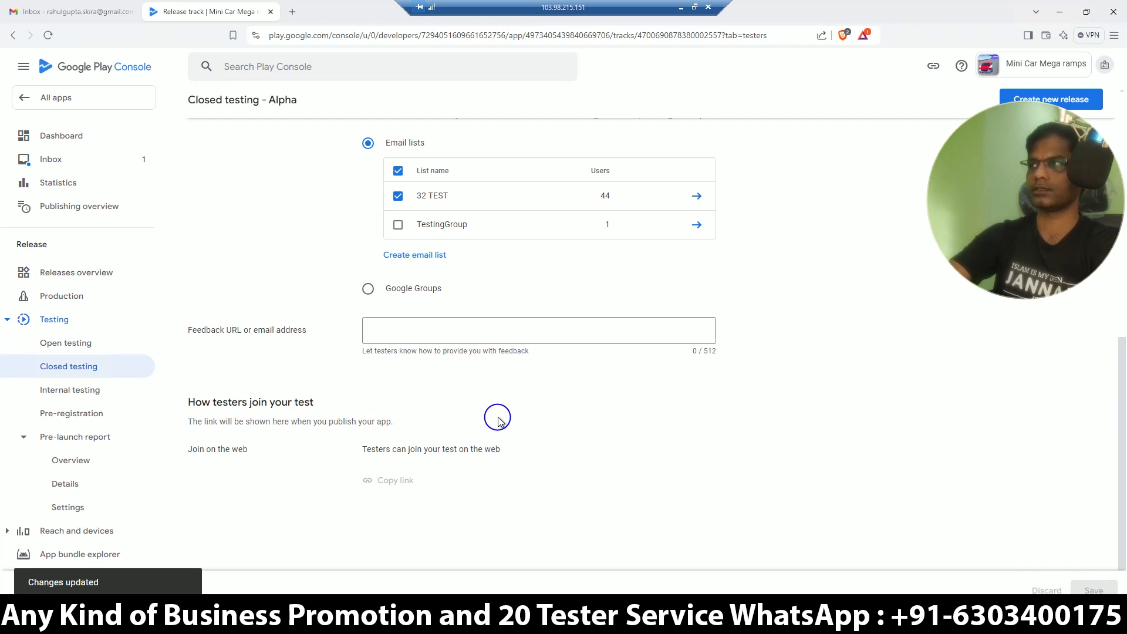
scroll(497, 418, "up", 10)
left_click(253, 472)
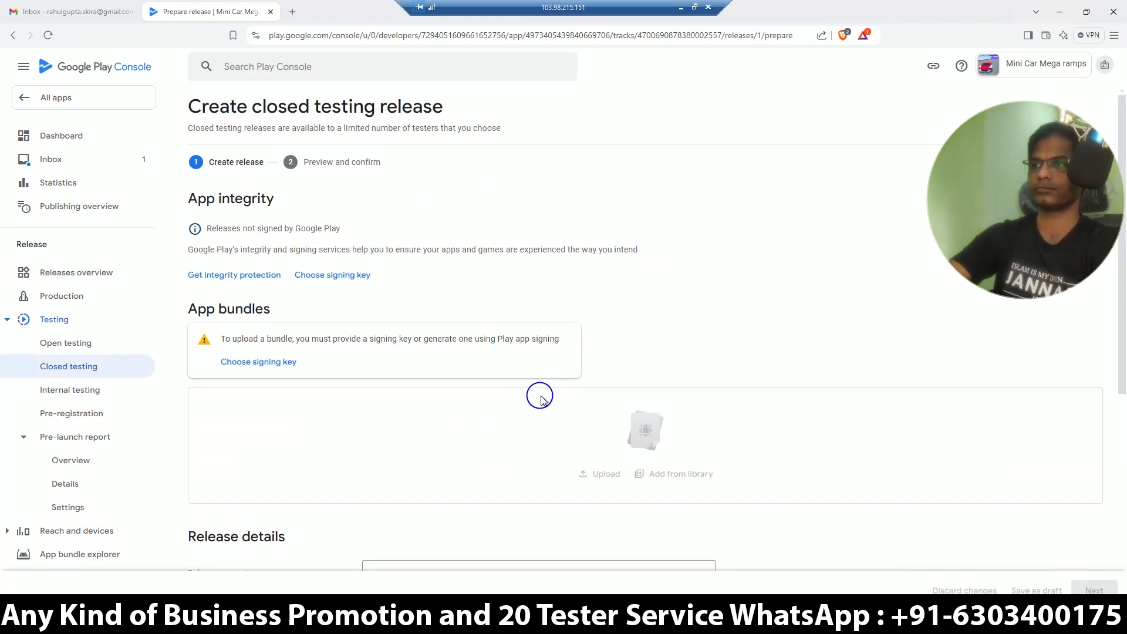
- Set up a Google-generated app signing key for the release and upload the v1.aab app bundle
left_click(327, 277)
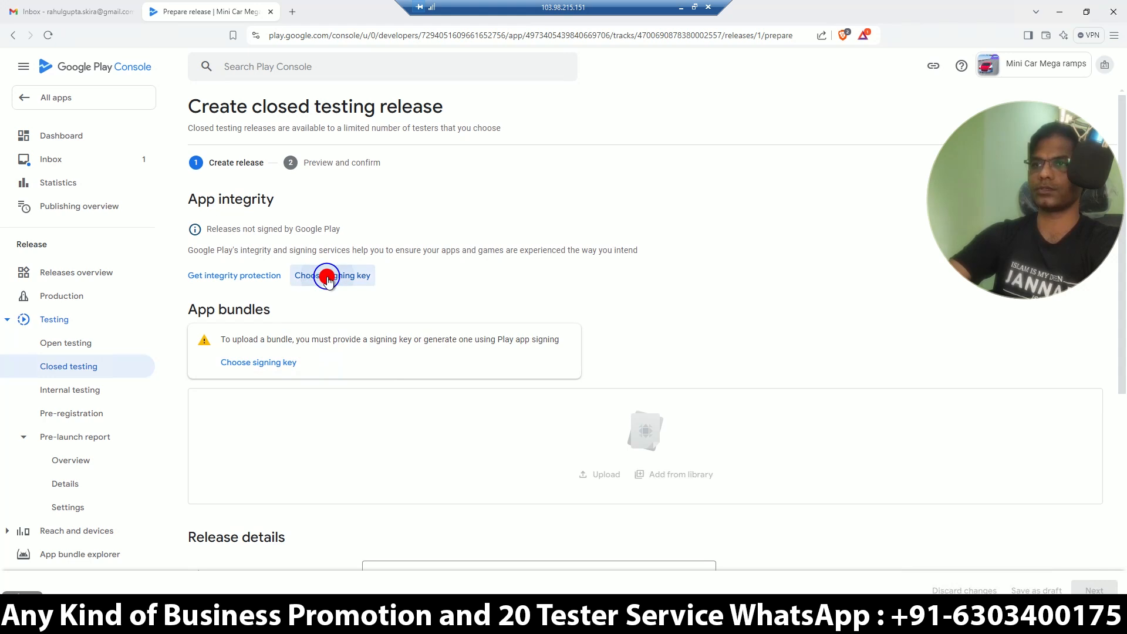
left_click(653, 419)
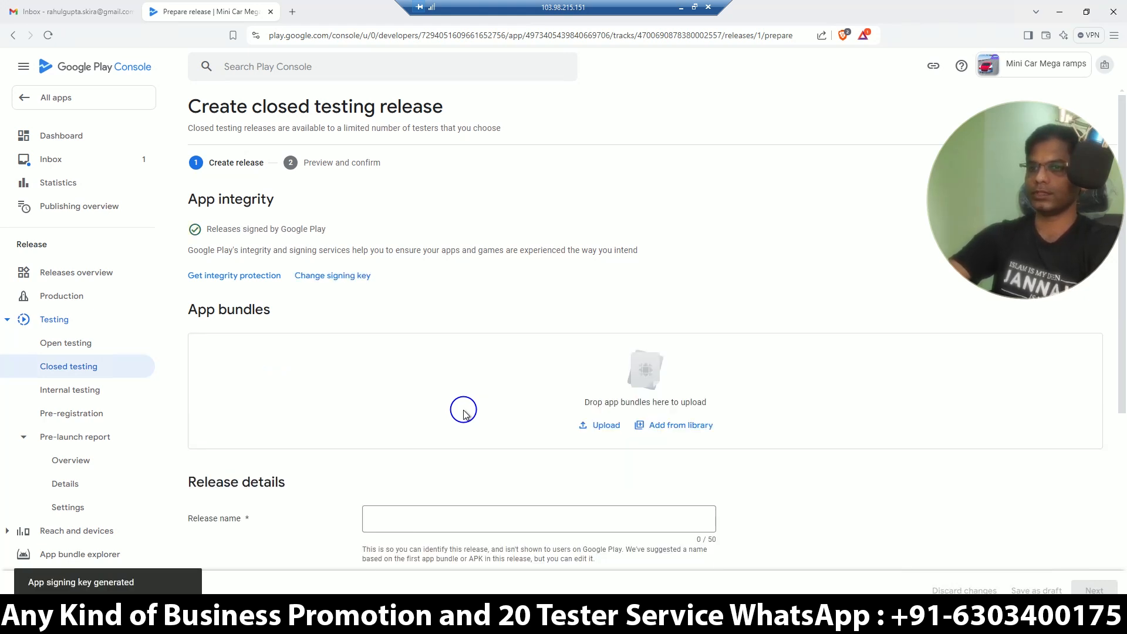
left_click(599, 427)
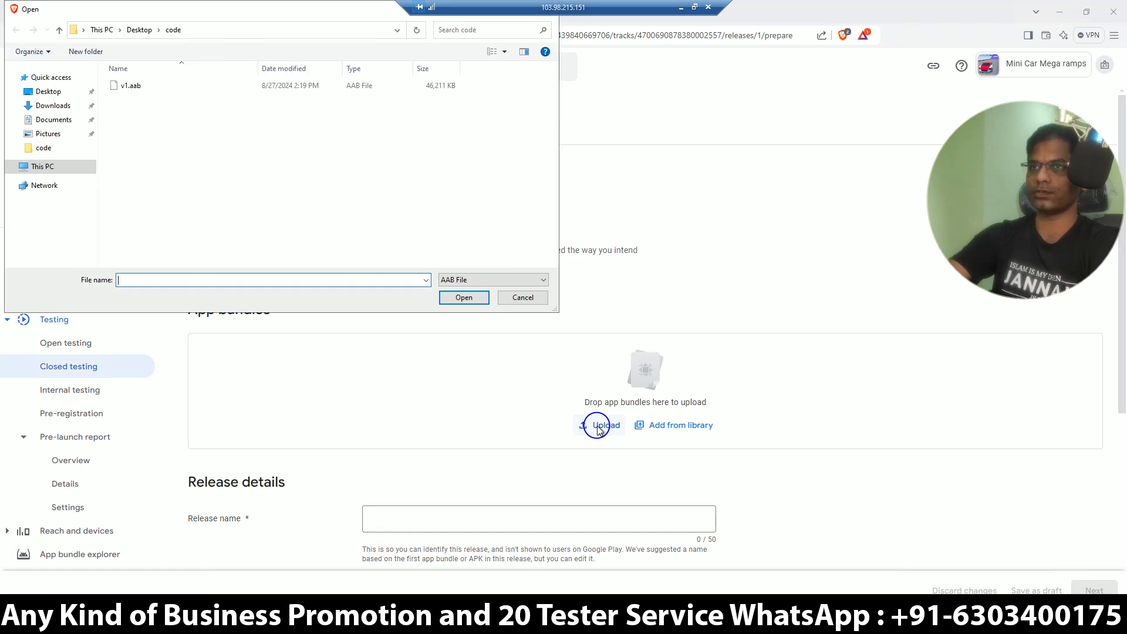
double_click(122, 86)
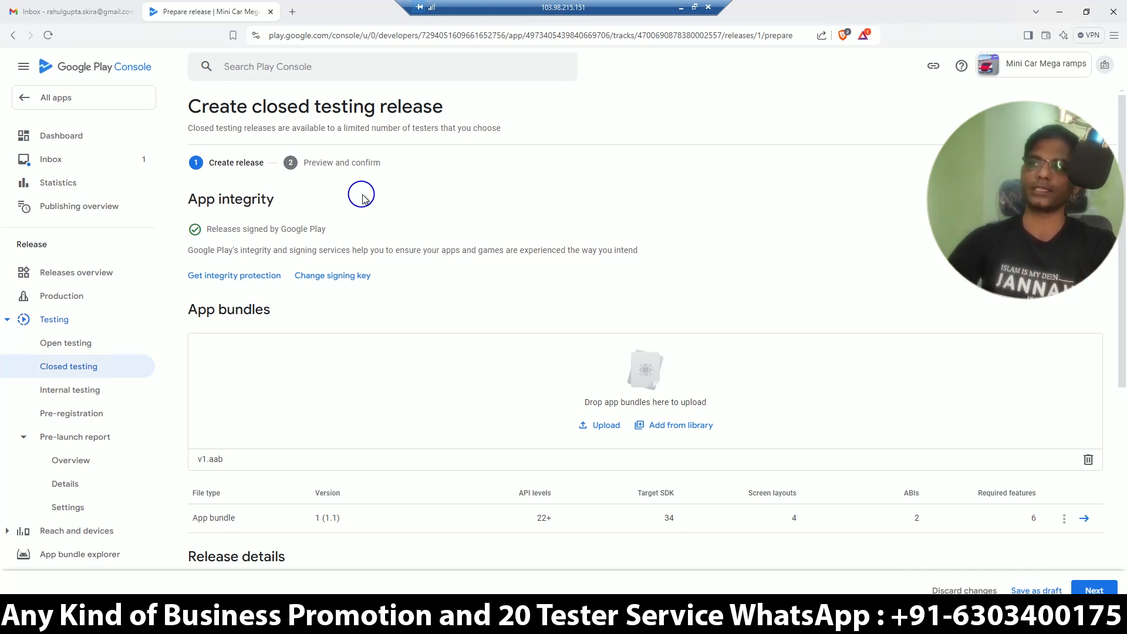
- Switch to the info file in Notepad and copy the sentence "Fun Drive Games presents a mega ramp car game."
scroll(503, 390, "down", 6)
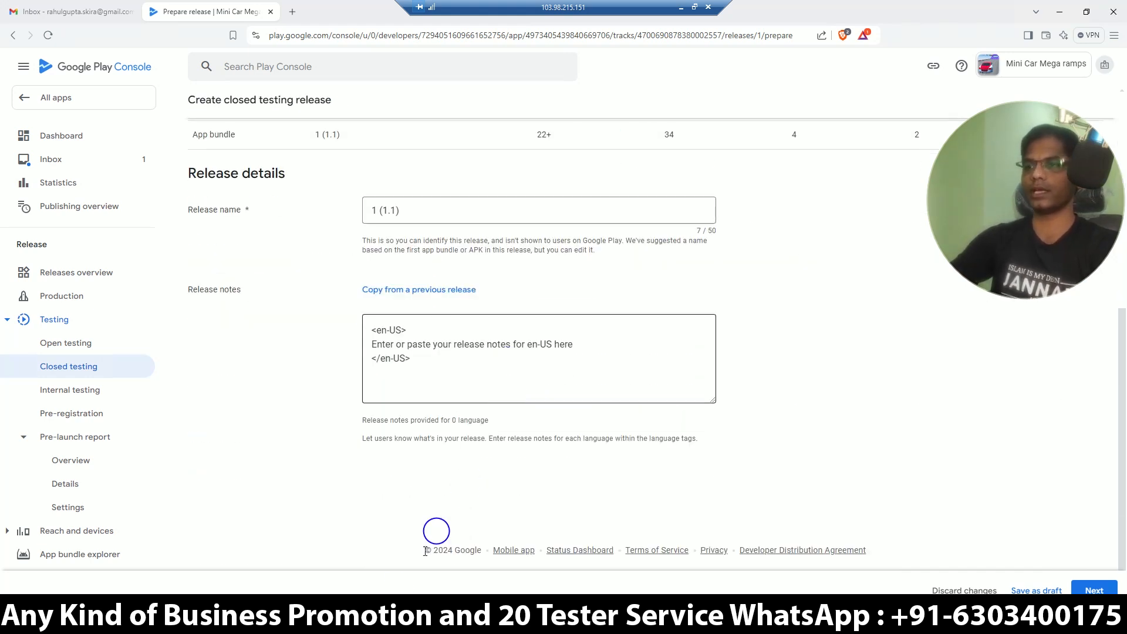
left_click(395, 621)
left_click(349, 202)
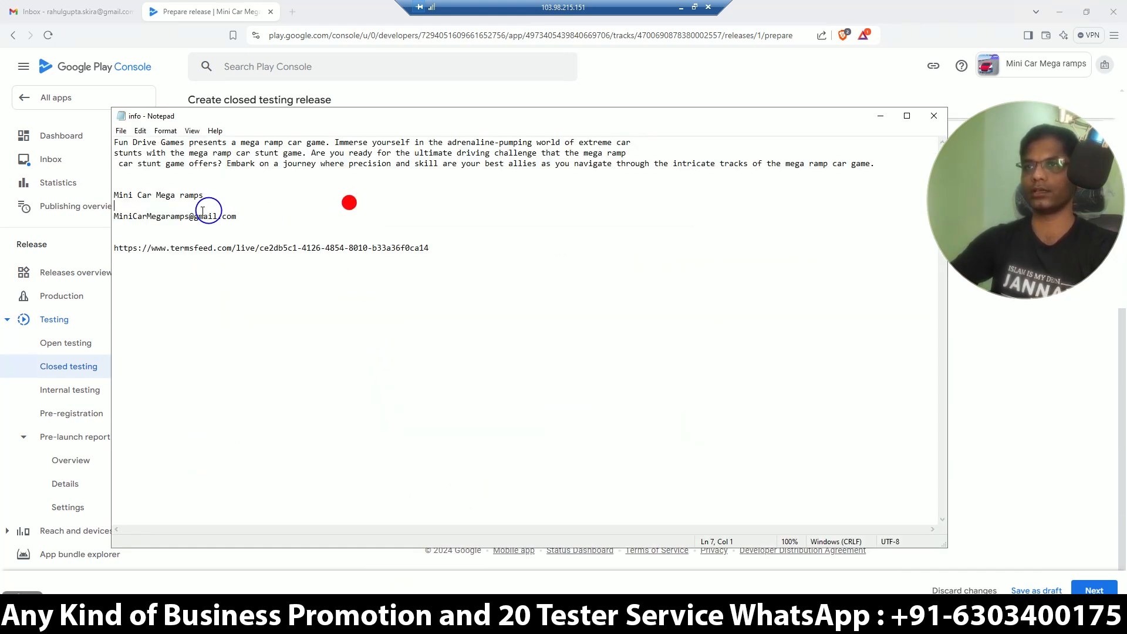
left_click_drag(204, 196, 118, 195)
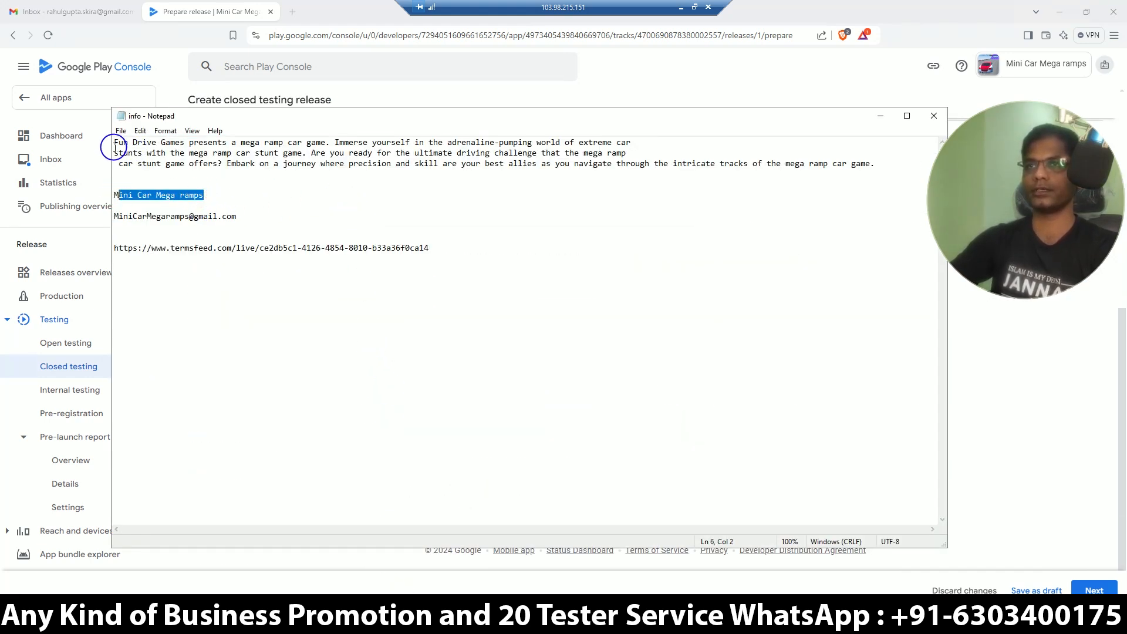
left_click_drag(115, 142, 331, 143)
key("ctrl+c")
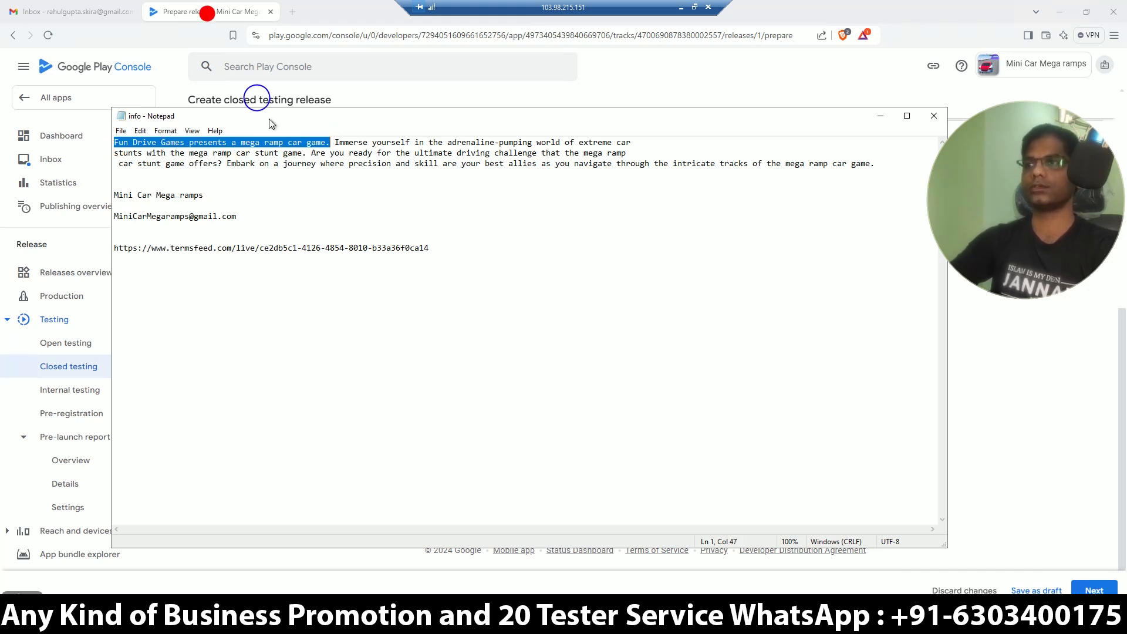
- Back in Play Console, replace the en-US release notes placeholder with the copied sentence and continue to the release preview
left_click(214, 13)
left_click(574, 346)
left_click_drag(574, 346, 360, 347)
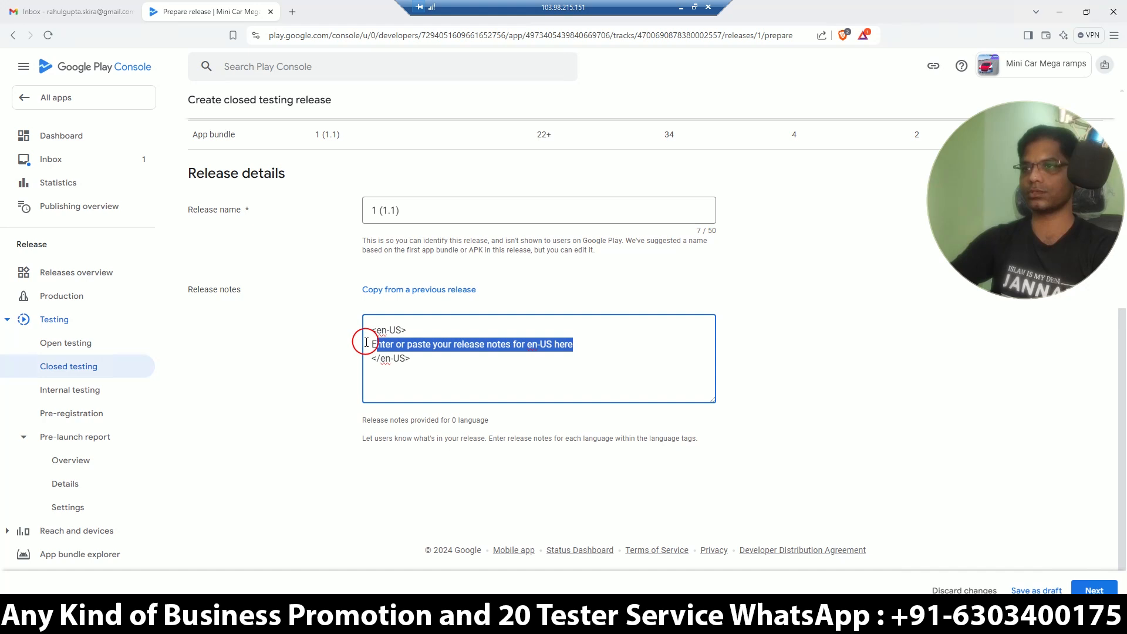
key("ctrl+v")
left_click(1096, 590)
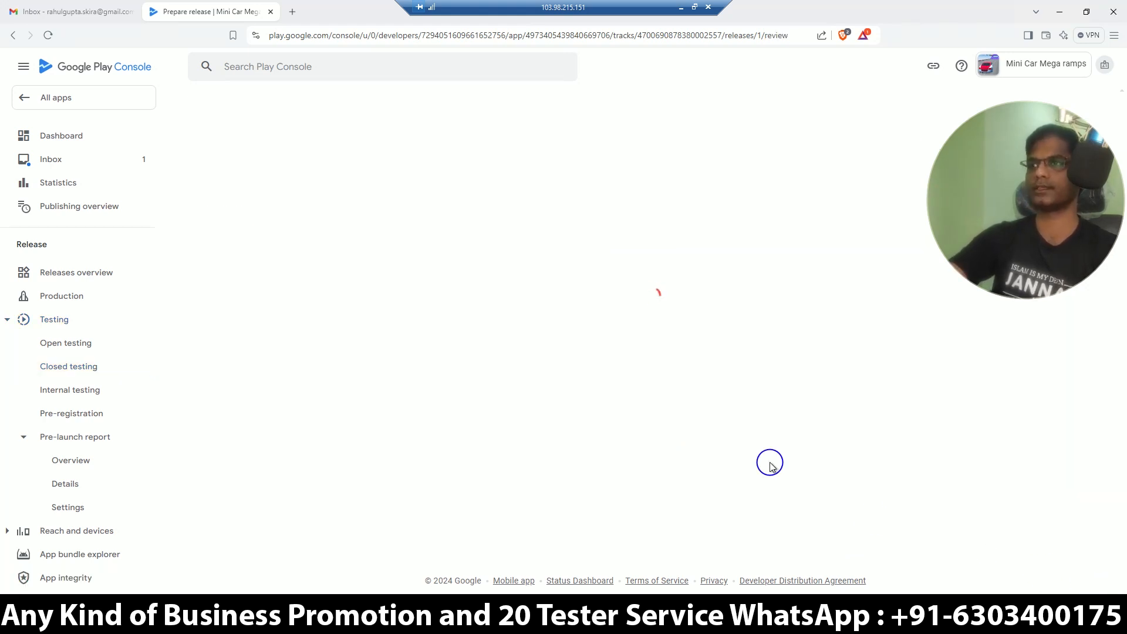
- Expand the release warnings, save the closed testing release and go to the publishing overview
left_click(229, 253)
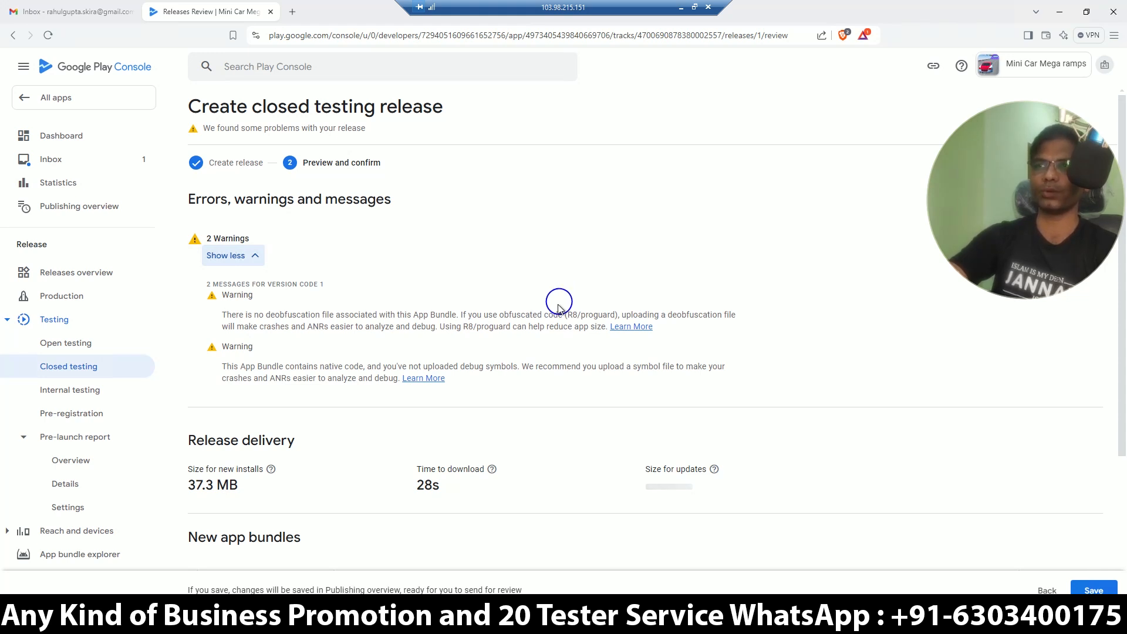
left_click(1100, 589)
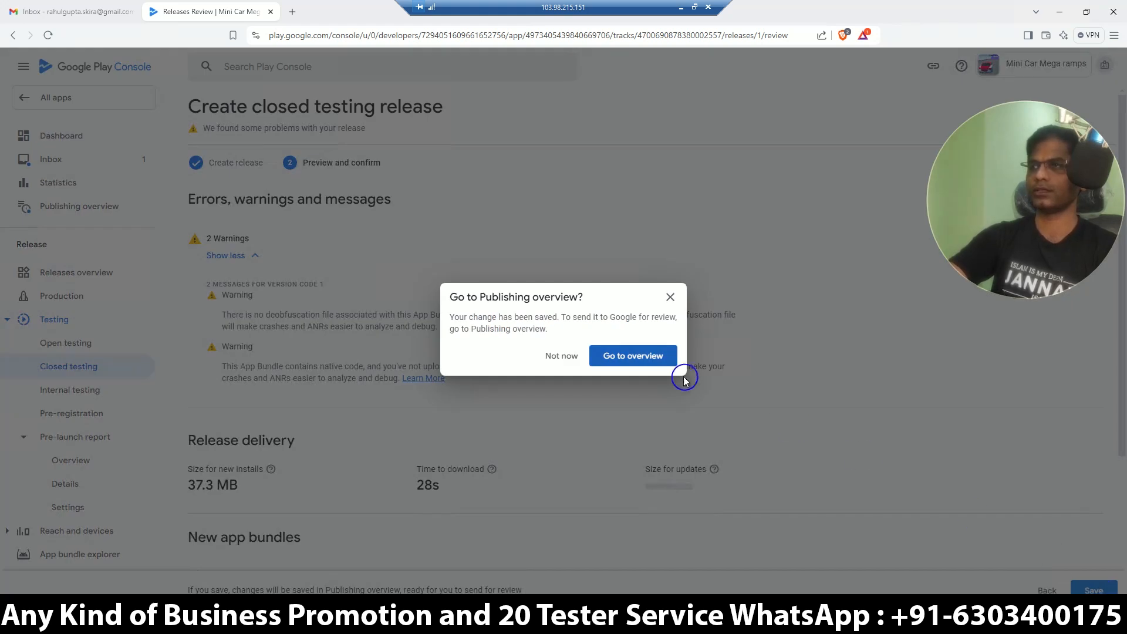
left_click(628, 359)
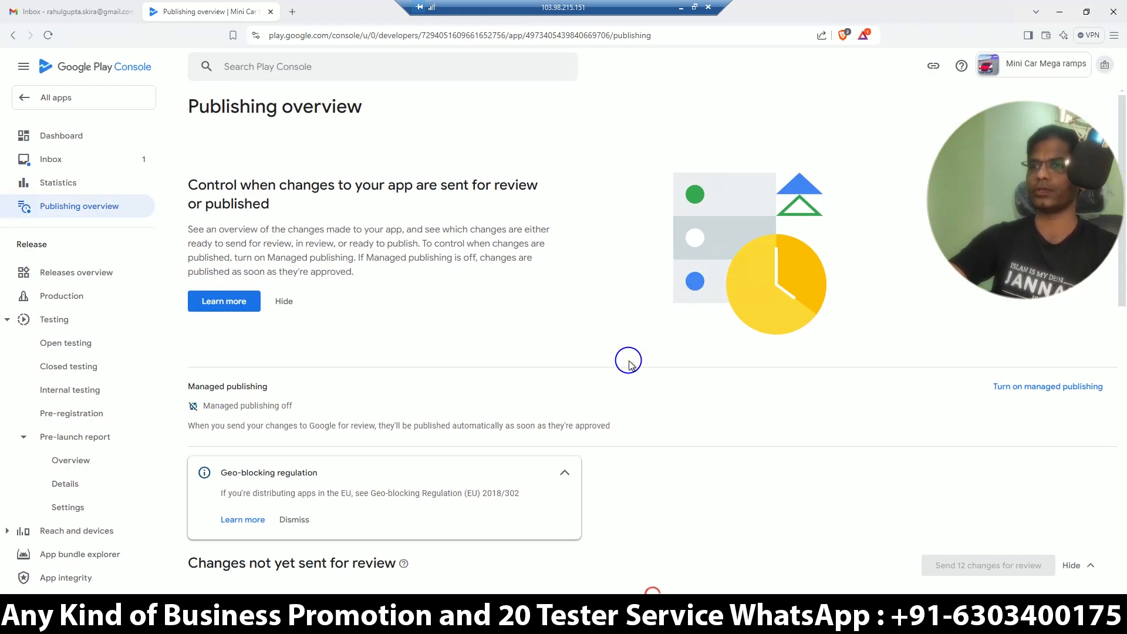
- View the issue blocking the changes from review and open the advertising ID declaration to complete it
scroll(628, 359, "down", 3)
scroll(628, 359, "down", 1)
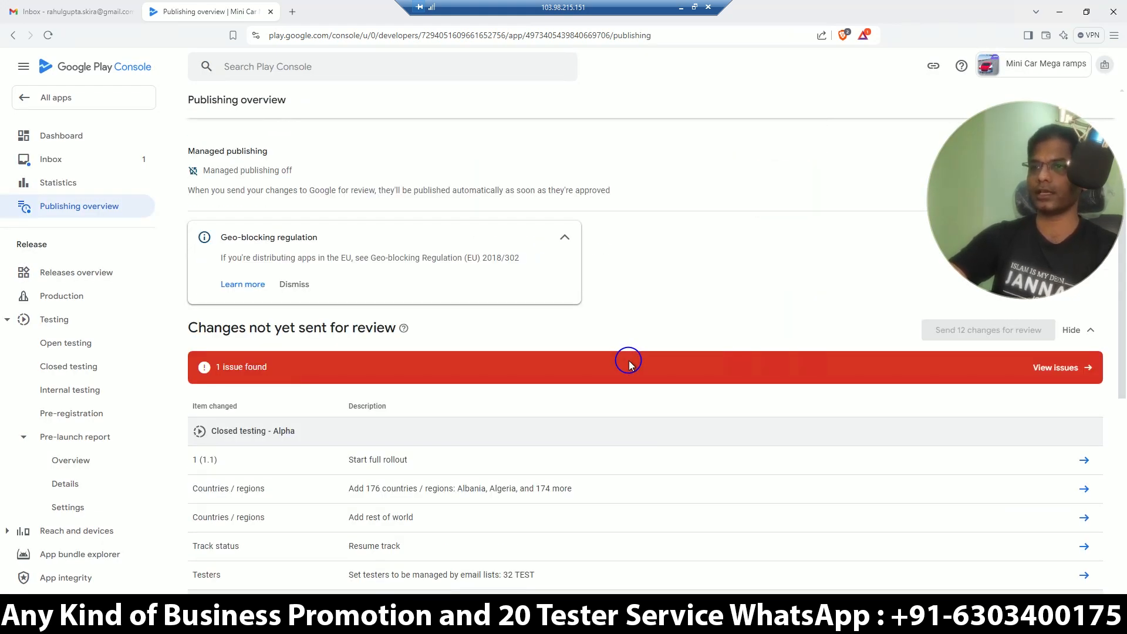
left_click(1047, 373)
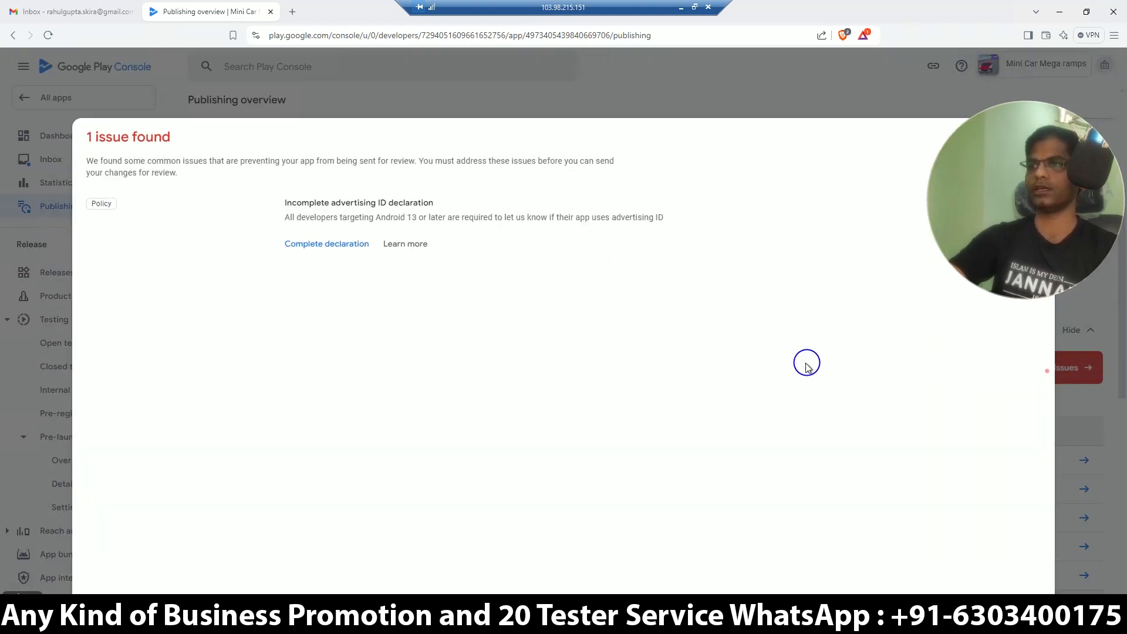
left_click_drag(286, 217, 680, 227)
left_click(322, 244)
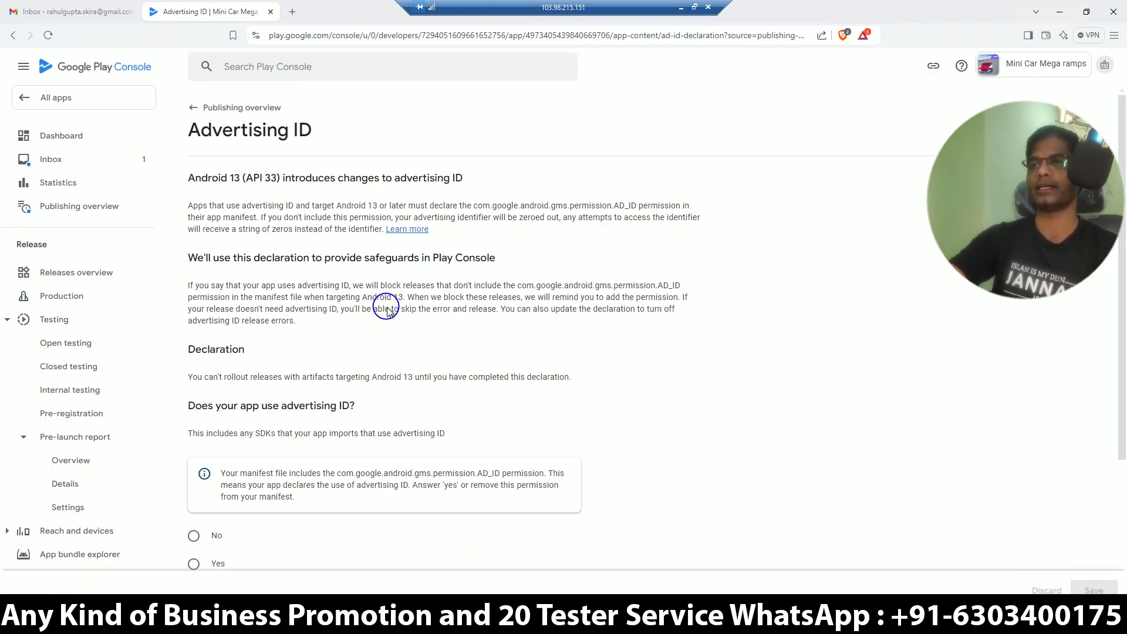
- Declare that the app uses advertising ID for Analytics and Advertising or marketing, save it and return to the publishing overview
scroll(385, 305, "down", 3)
left_click(194, 387)
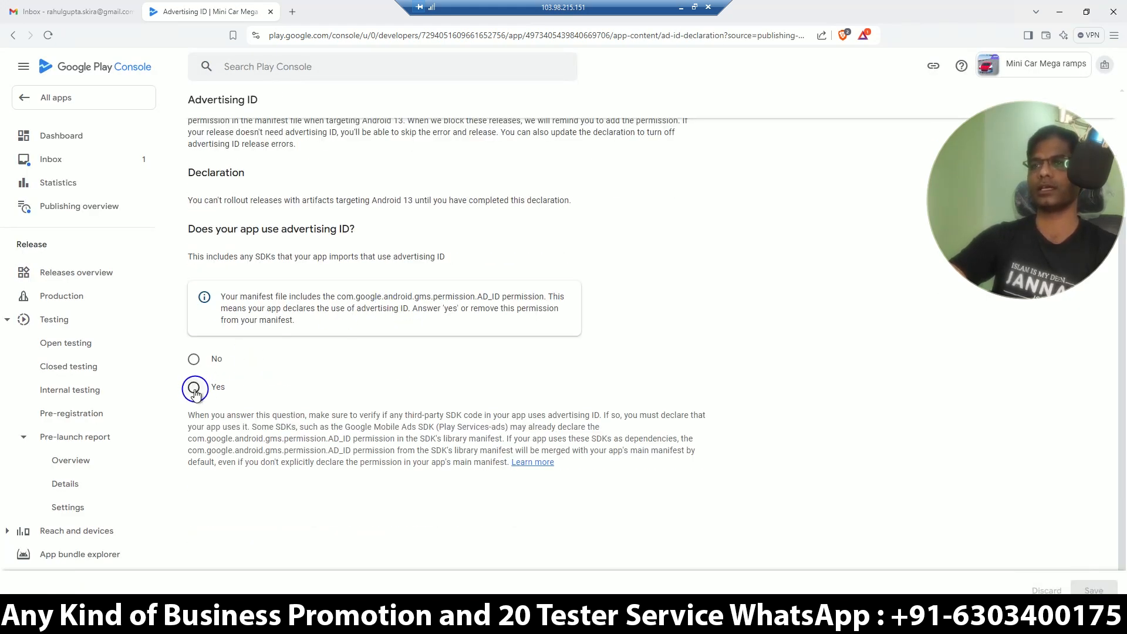
scroll(292, 392, "down", 3)
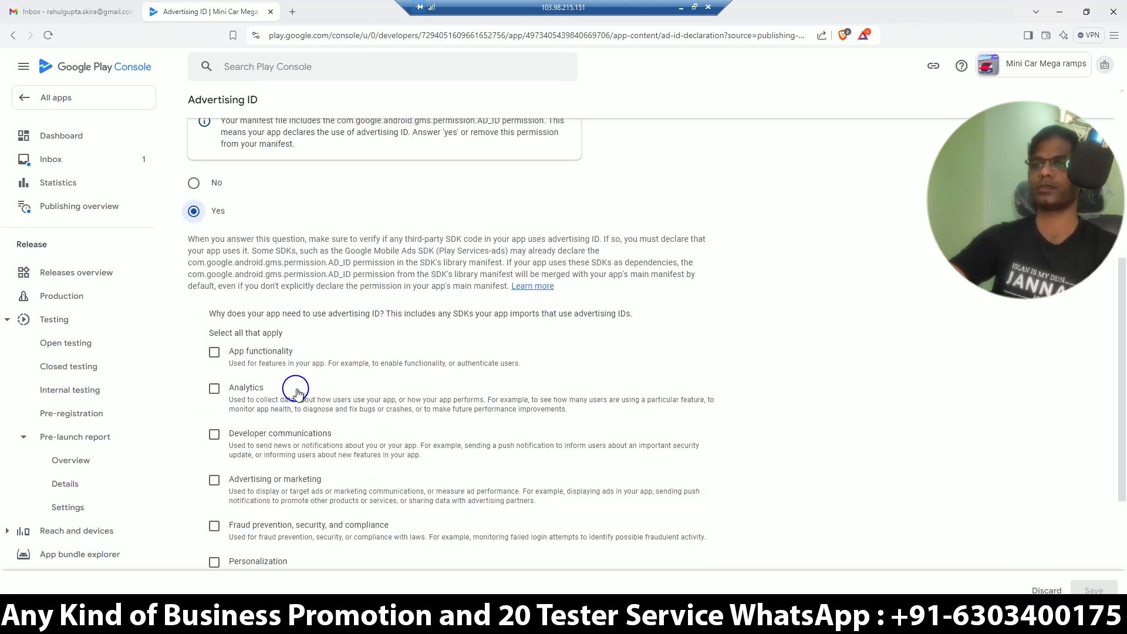
left_click(215, 389)
left_click(214, 480)
left_click(1088, 590)
left_click(632, 357)
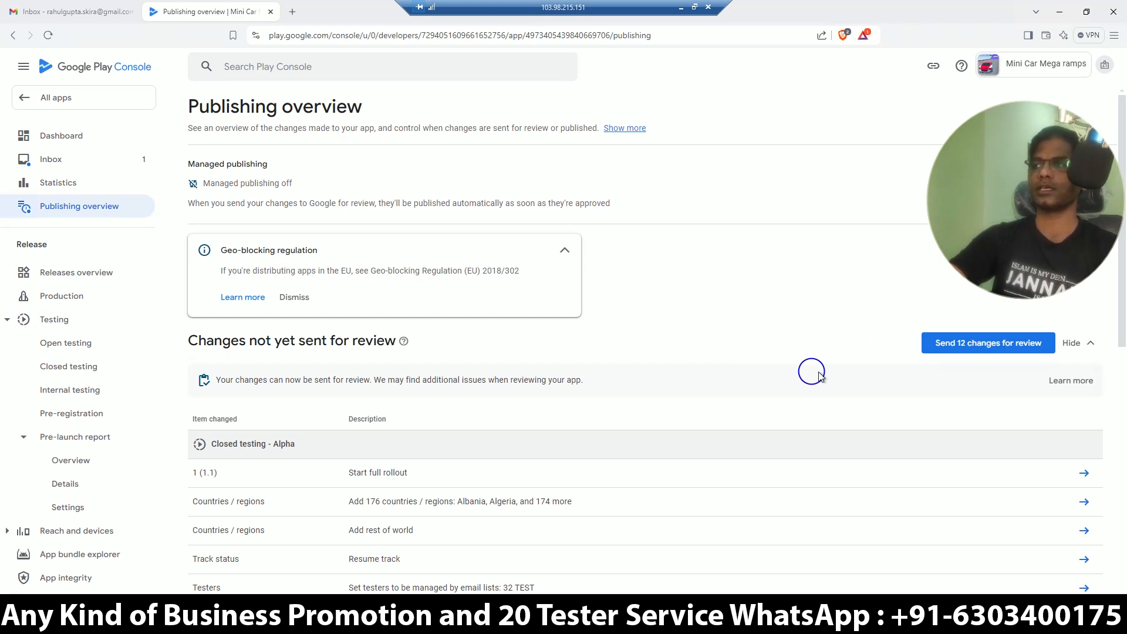
- Send all pending changes to Google for review and return to the list of all apps
left_click(957, 348)
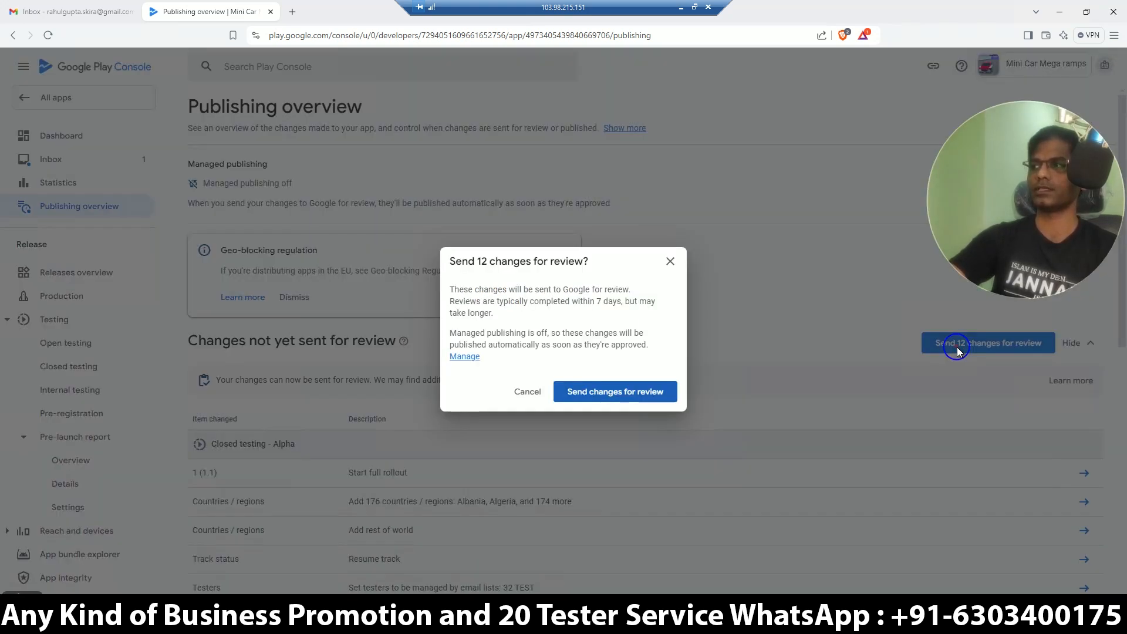
left_click(610, 394)
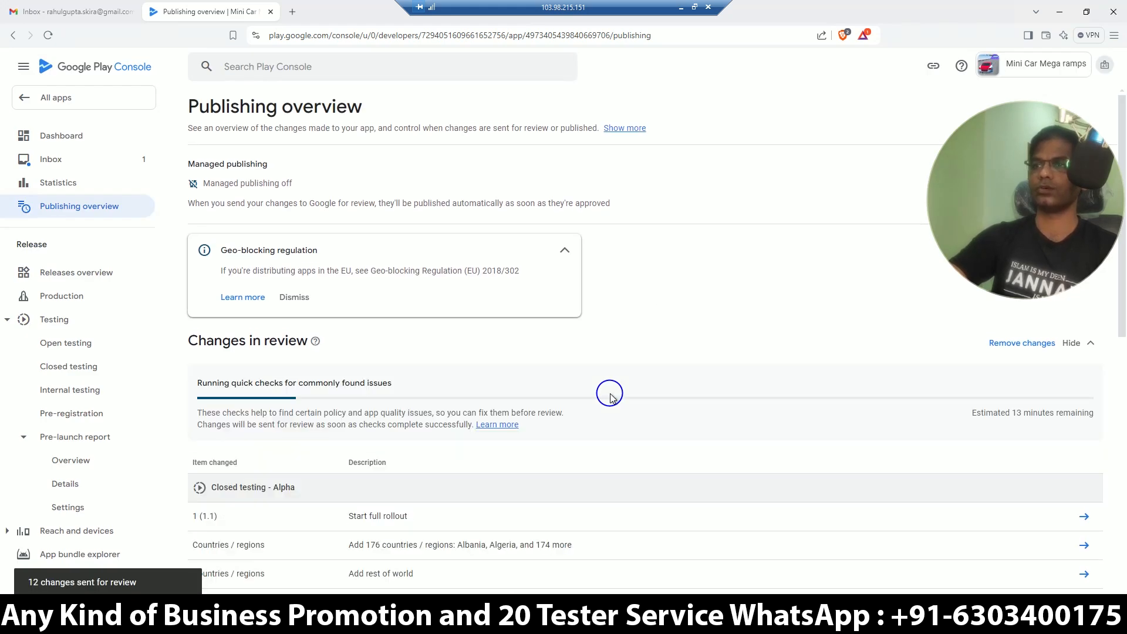
left_click(58, 99)
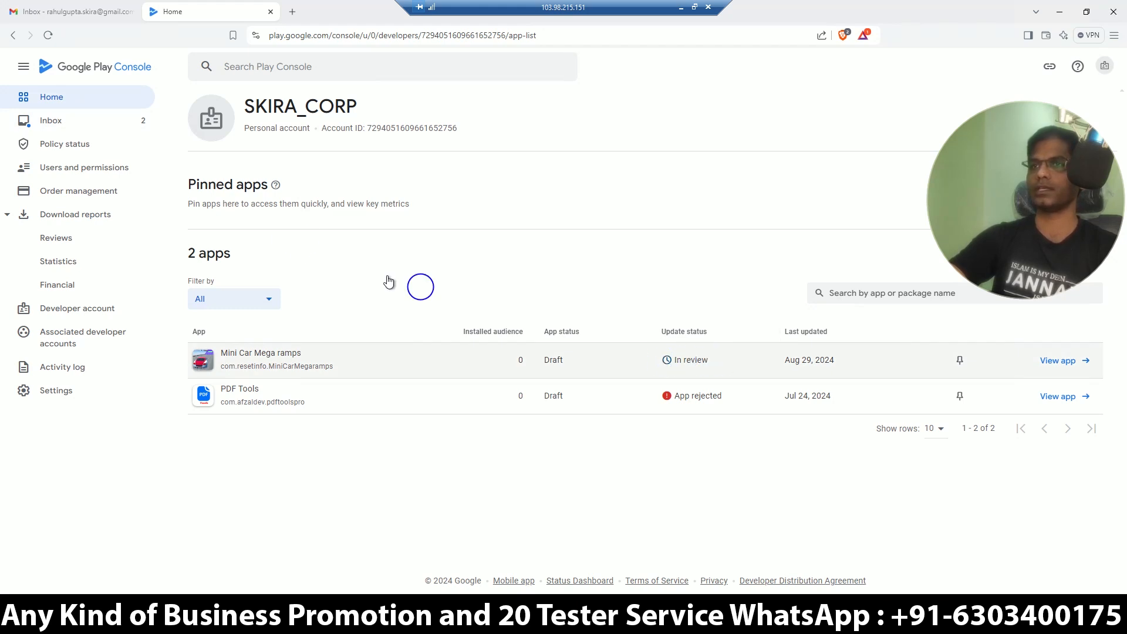
- Read the identity verification message in the developer account inbox and return to the home page
left_click(63, 128)
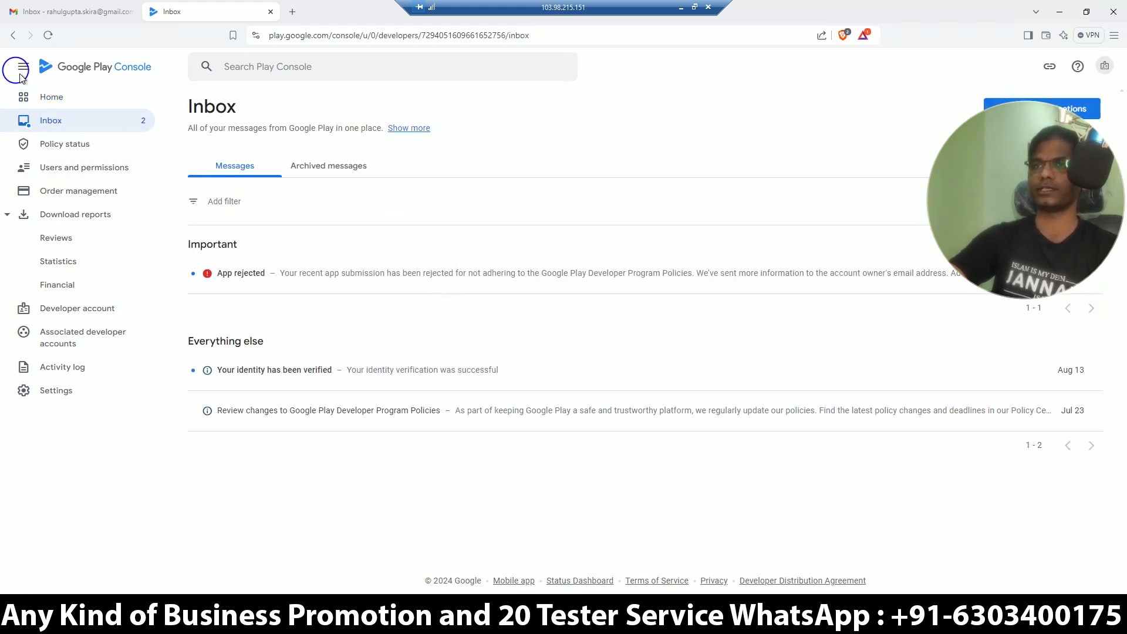
left_click(320, 370)
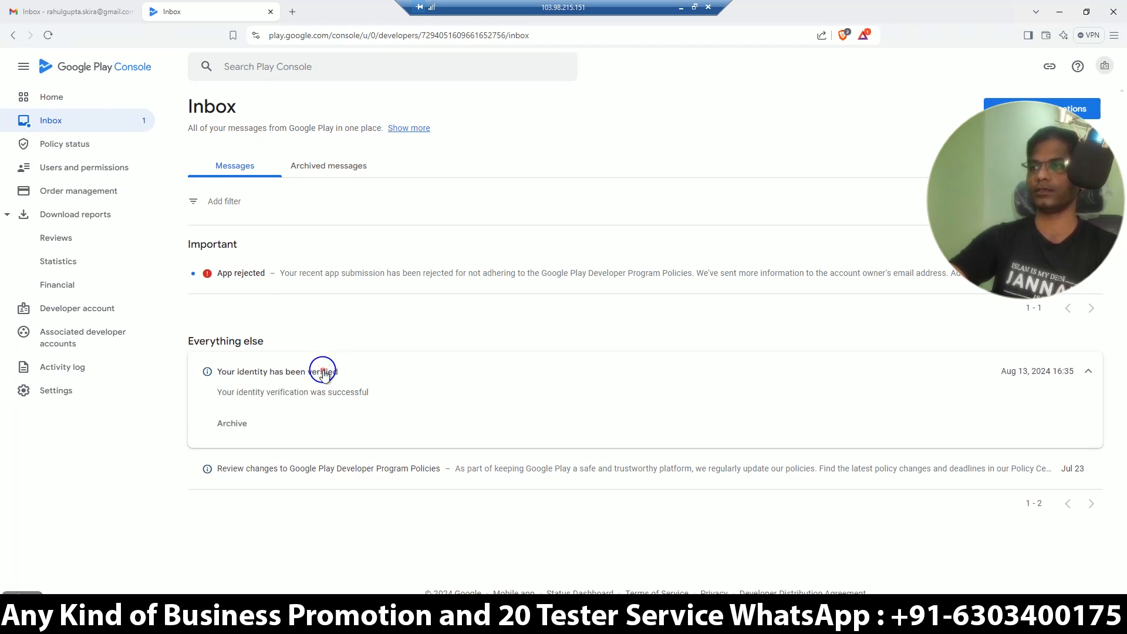
left_click(54, 93)
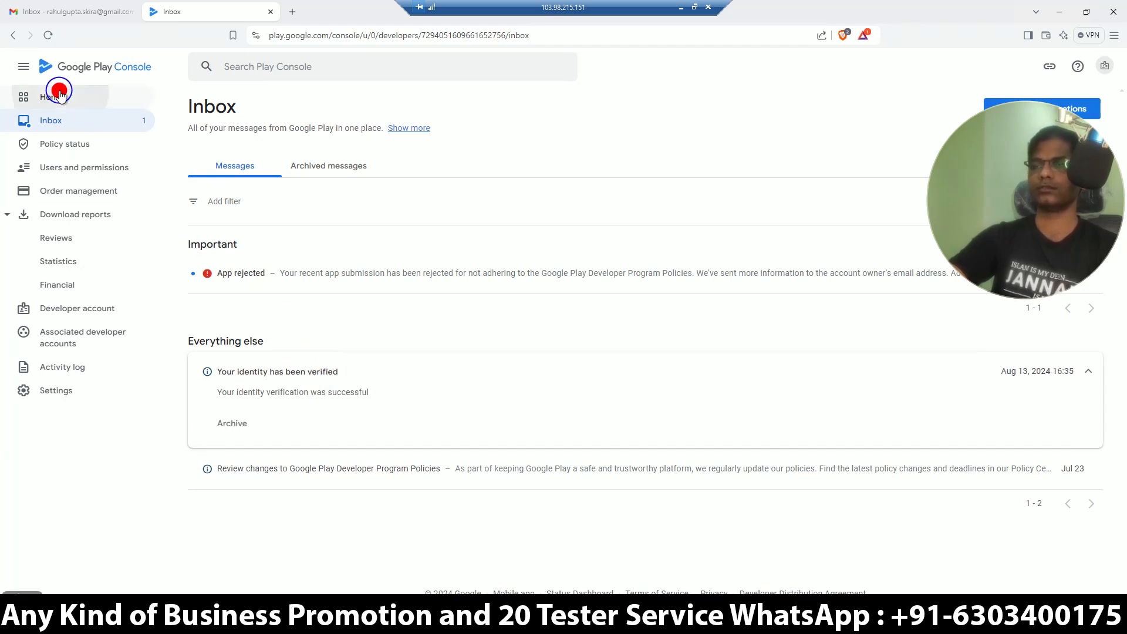